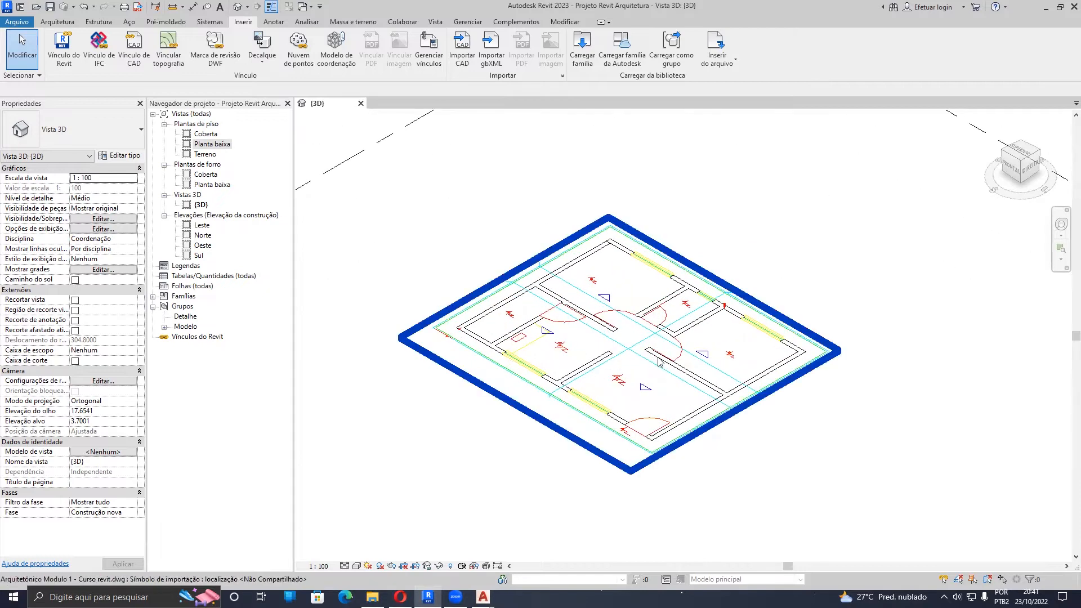
middle_click_drag(524, 354, 566, 388)
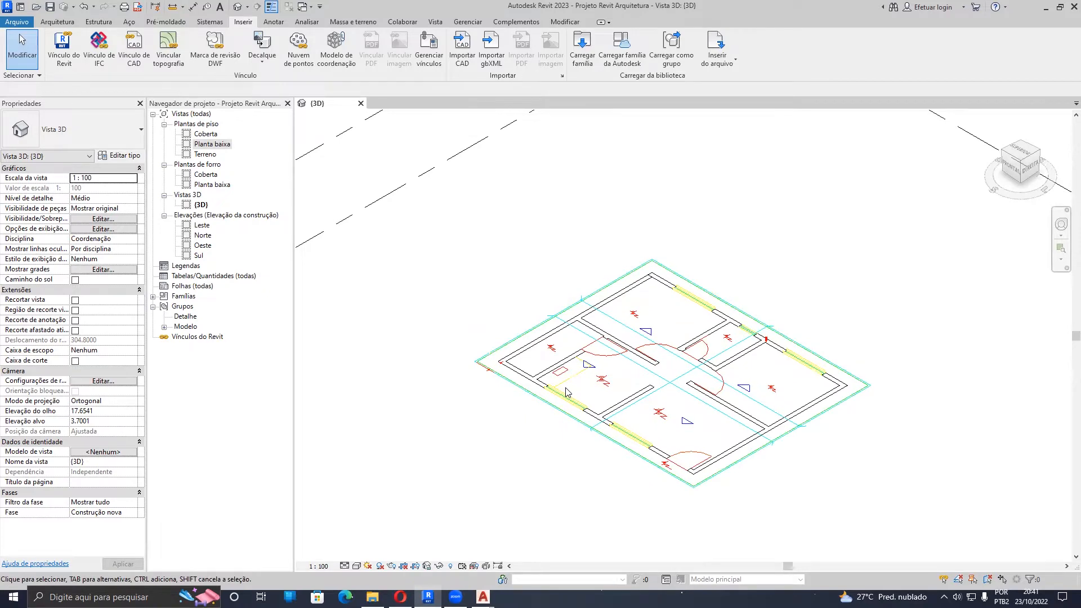
left_click(57, 22)
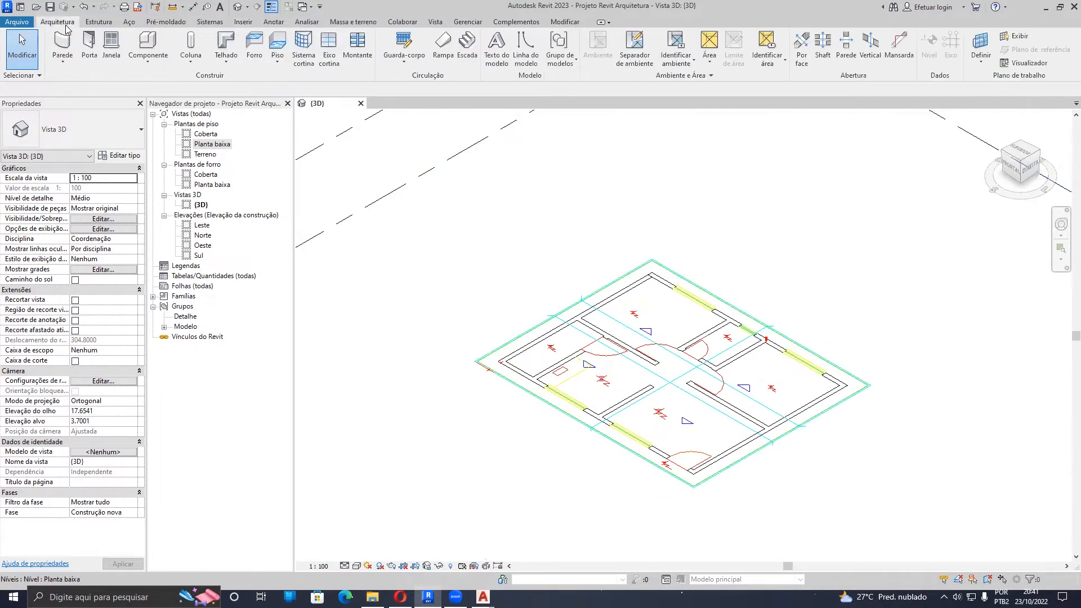
left_click(68, 52)
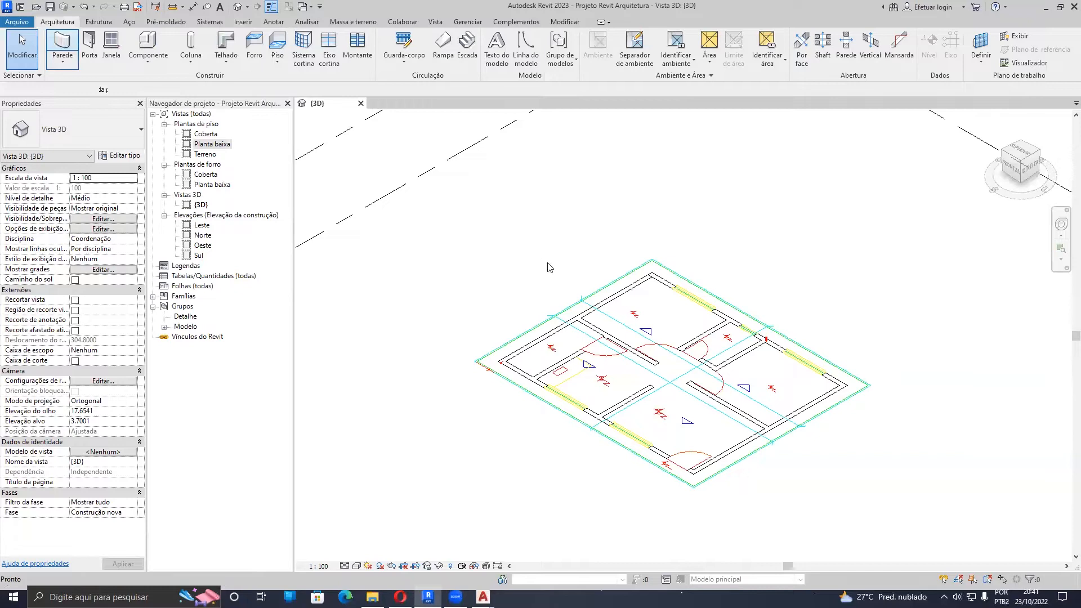
scroll(659, 288, "down", 3)
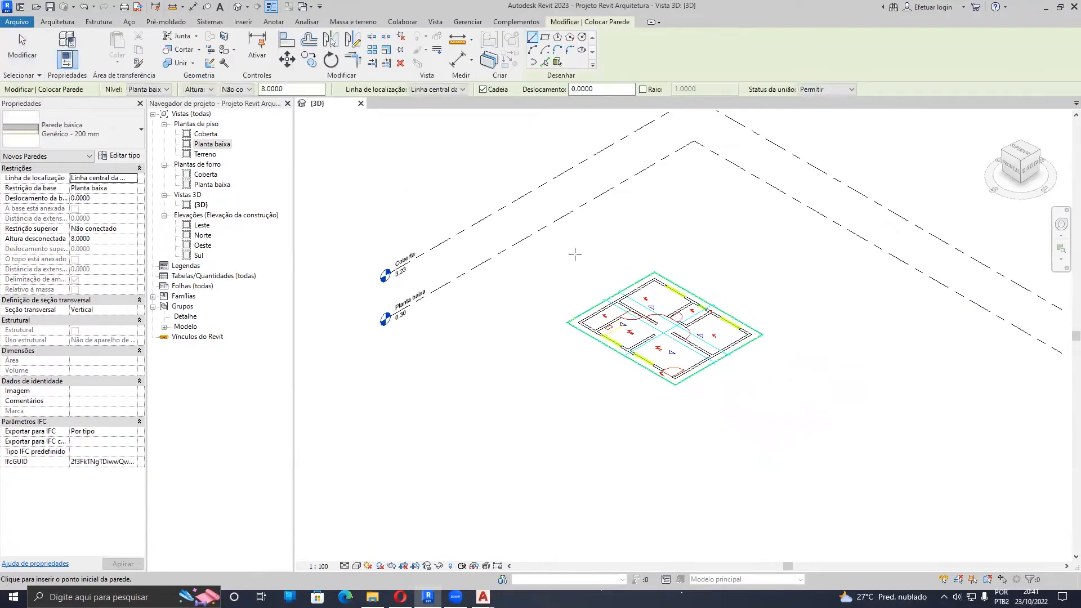
scroll(707, 343, "up", 1)
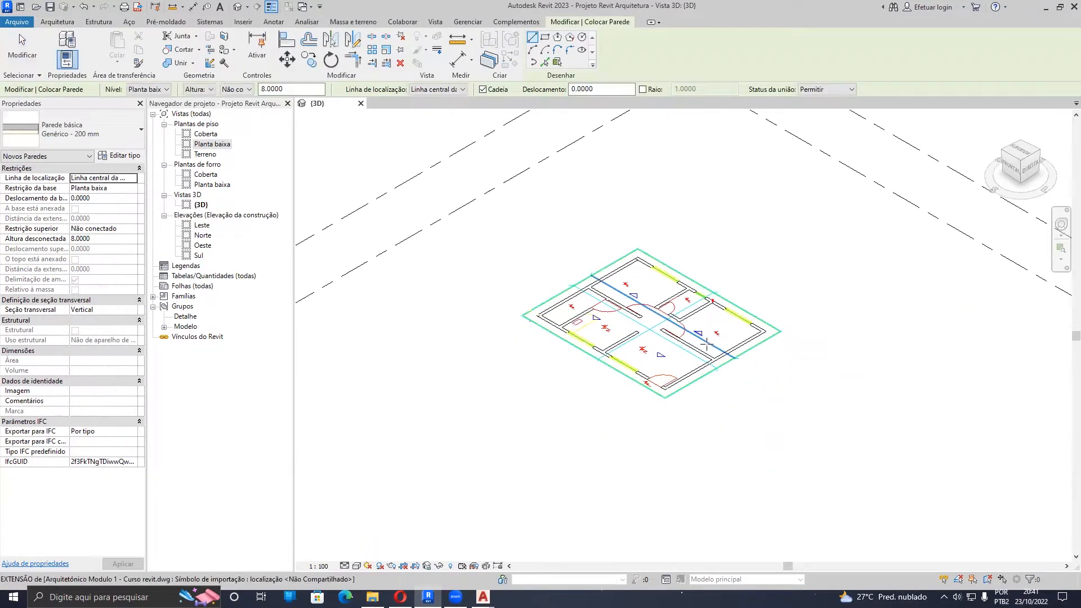
scroll(707, 343, "up", 1)
Step: Open the Planta baixa floor plan, centre the imported drawing, and close the 3D view
double_click(205, 145)
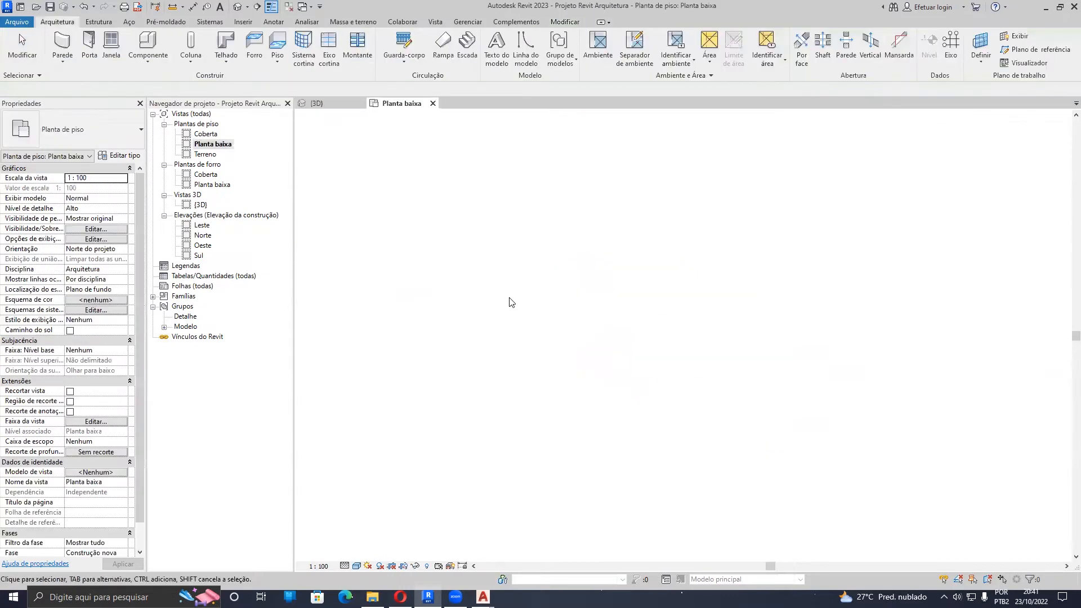
scroll(685, 377, "up", 5)
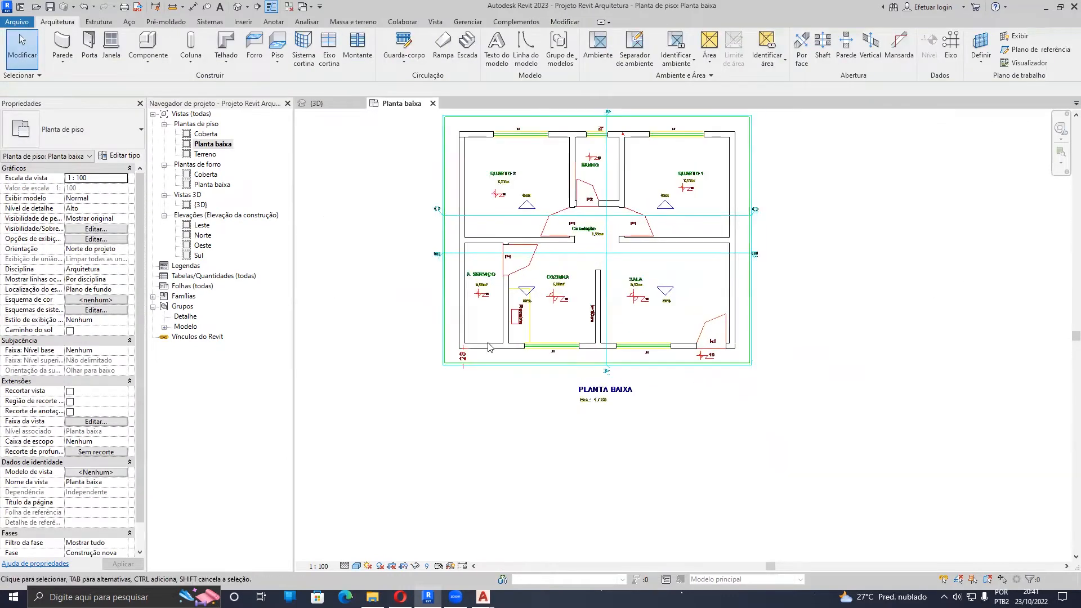
middle_click_drag(564, 272, 586, 311)
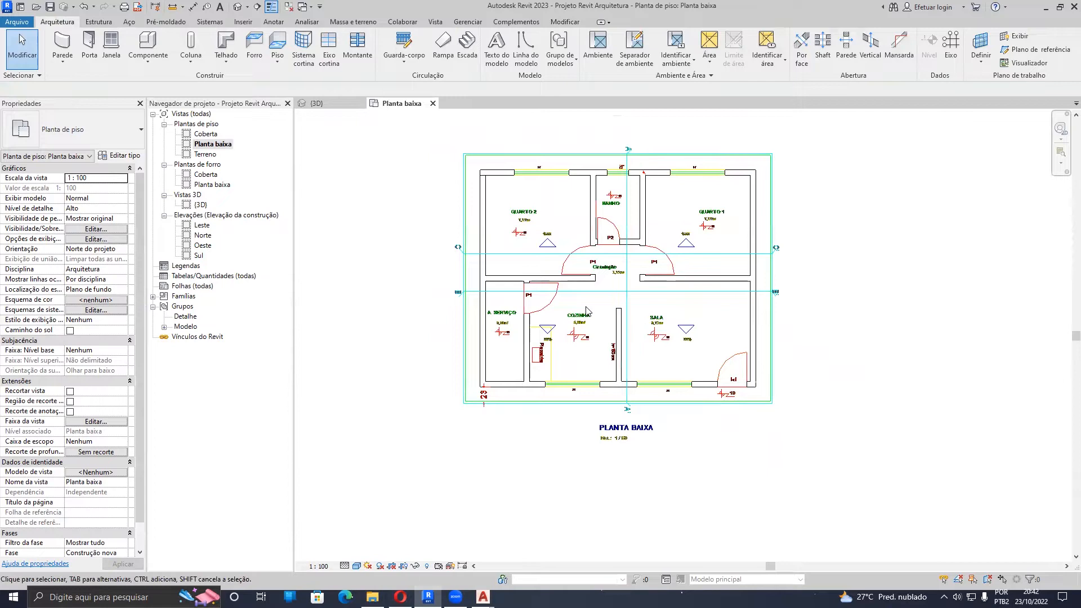
scroll(523, 276, "up", 2)
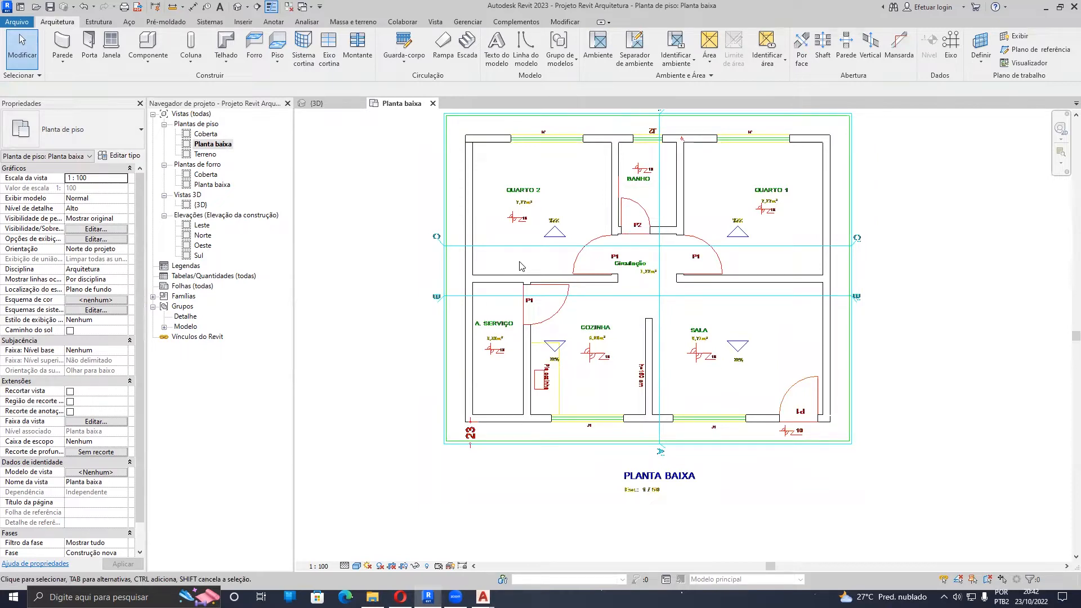
middle_click_drag(519, 262, 490, 364)
middle_click_drag(517, 319, 569, 247)
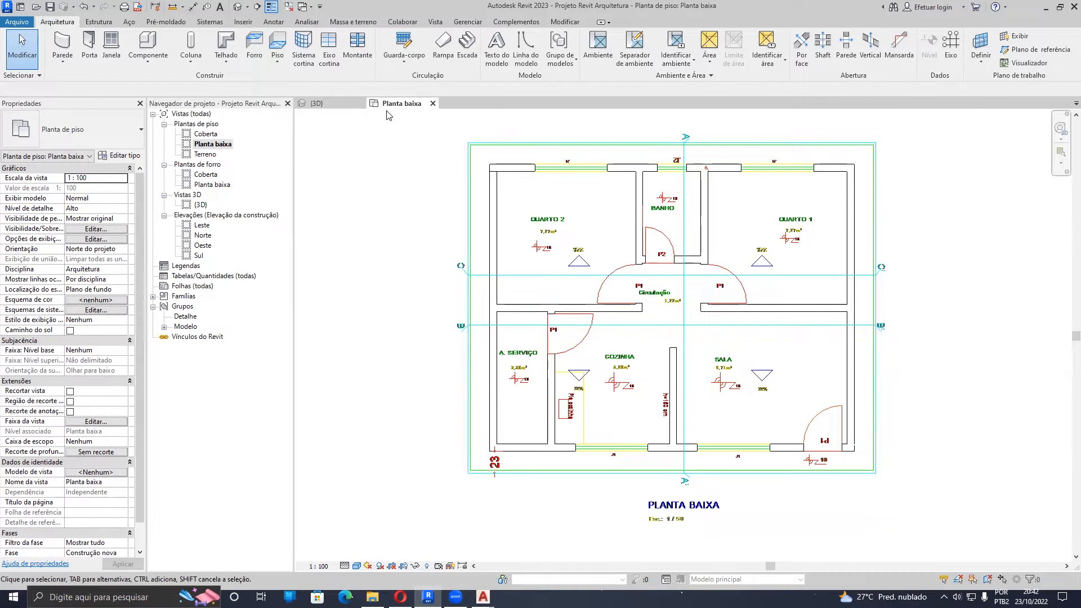
left_click(362, 103)
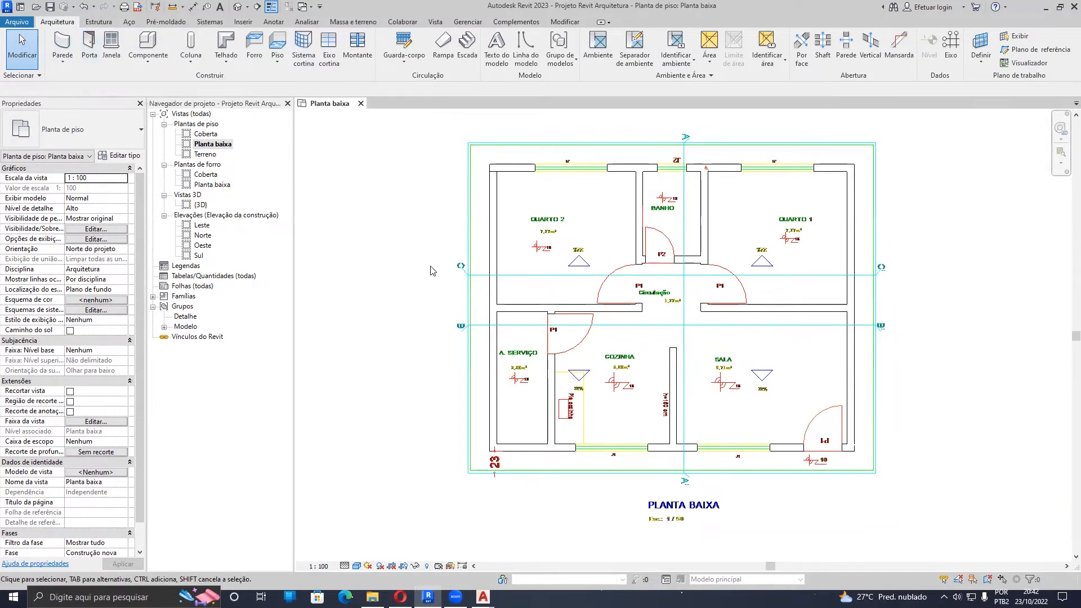
Step: Start the Wall tool and examine the available location line options for new walls
key("w")
key("a")
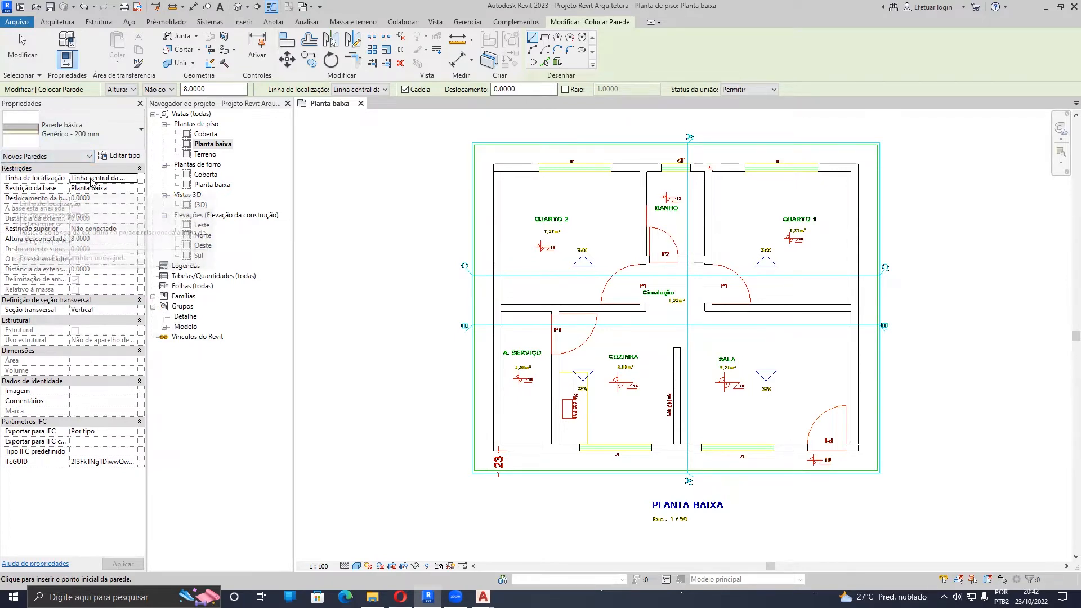
left_click(134, 179)
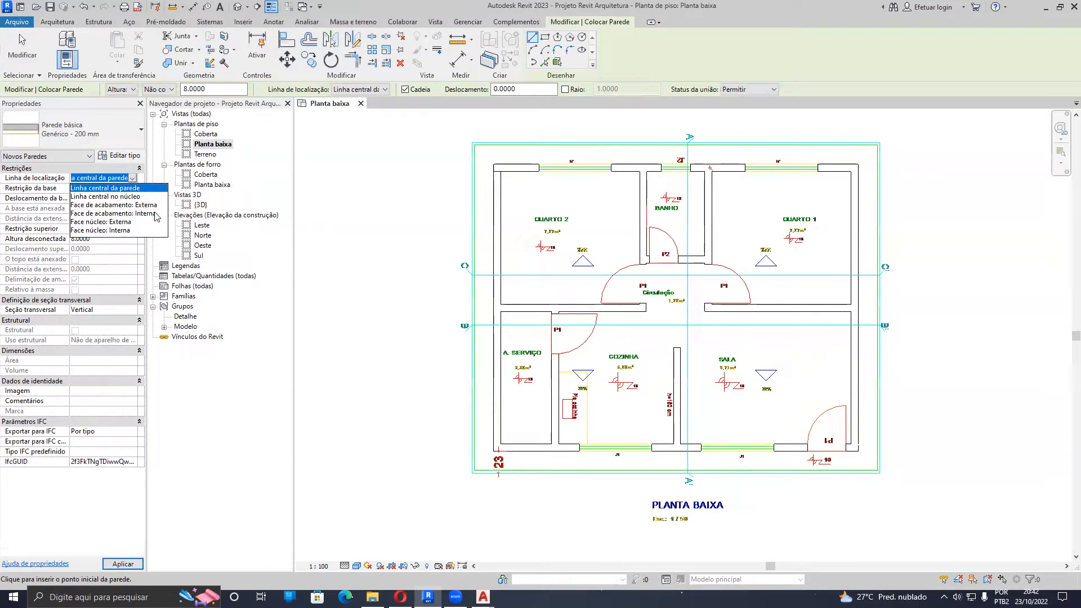
left_click(134, 187)
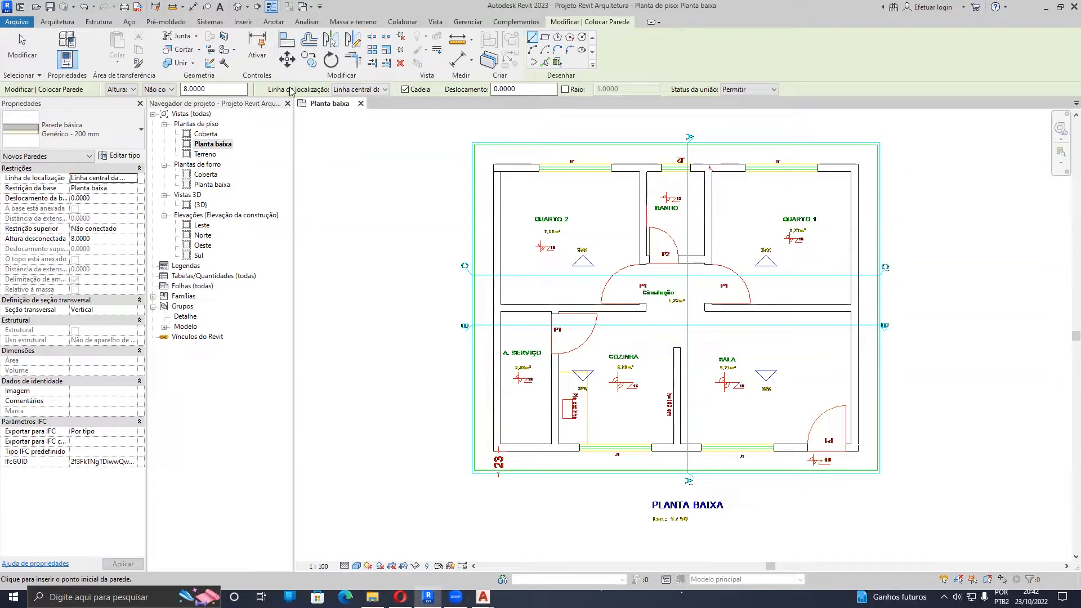
left_click(370, 91)
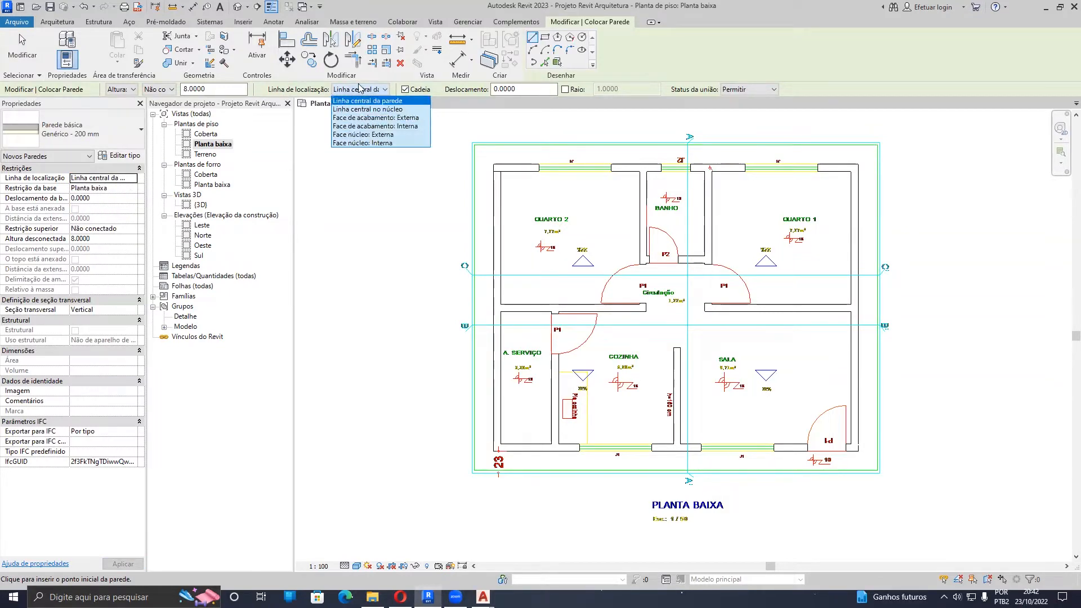
left_click(360, 91)
middle_click_drag(462, 216, 763, 206)
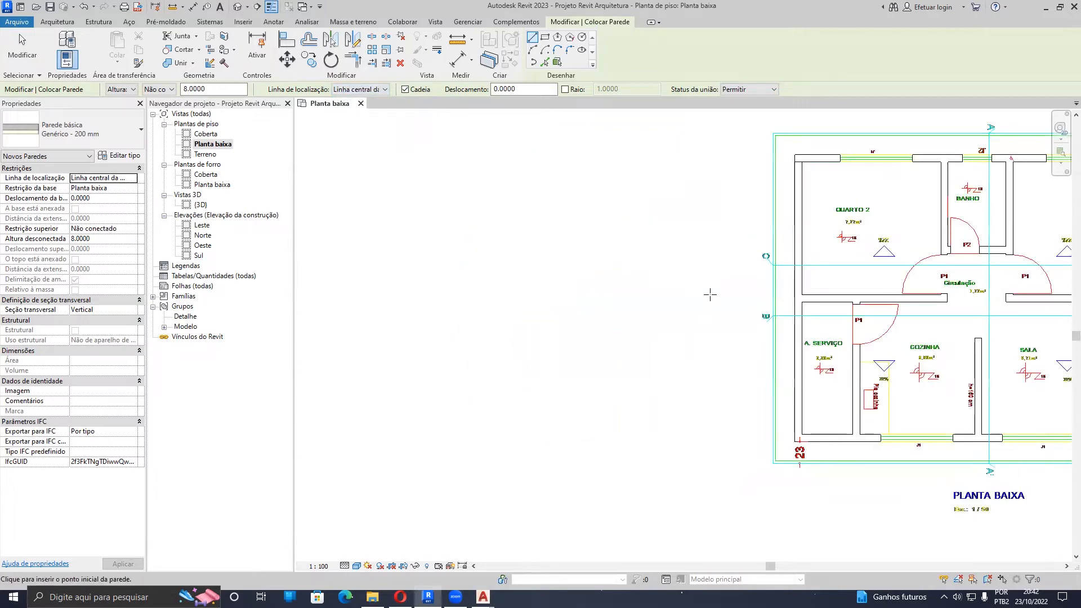
left_click(360, 90)
left_click(368, 90)
Step: Draw an L-shaped Genérico - 200 mm test wall in the empty area beside the plan, located by Linha central da parede
scroll(715, 298, "up", 3)
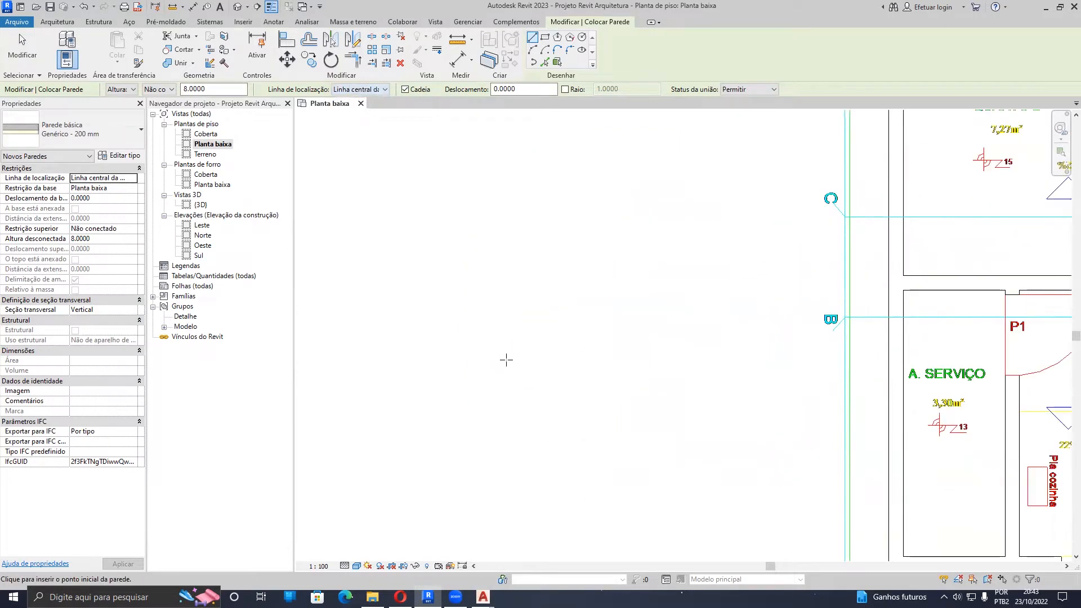
left_click(429, 374)
scroll(484, 371, "up", 3)
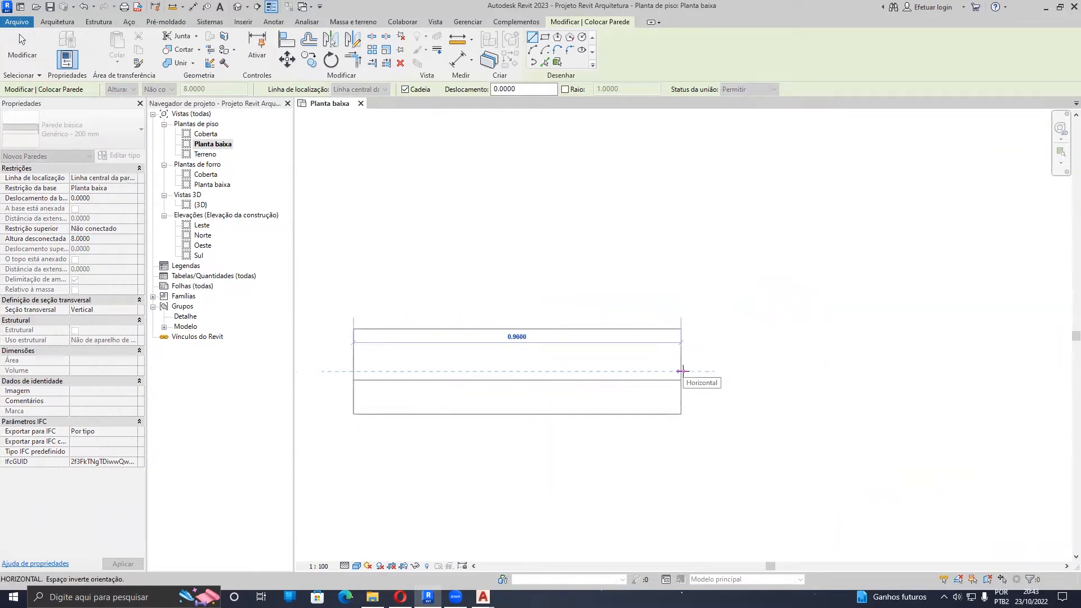
left_click(811, 372)
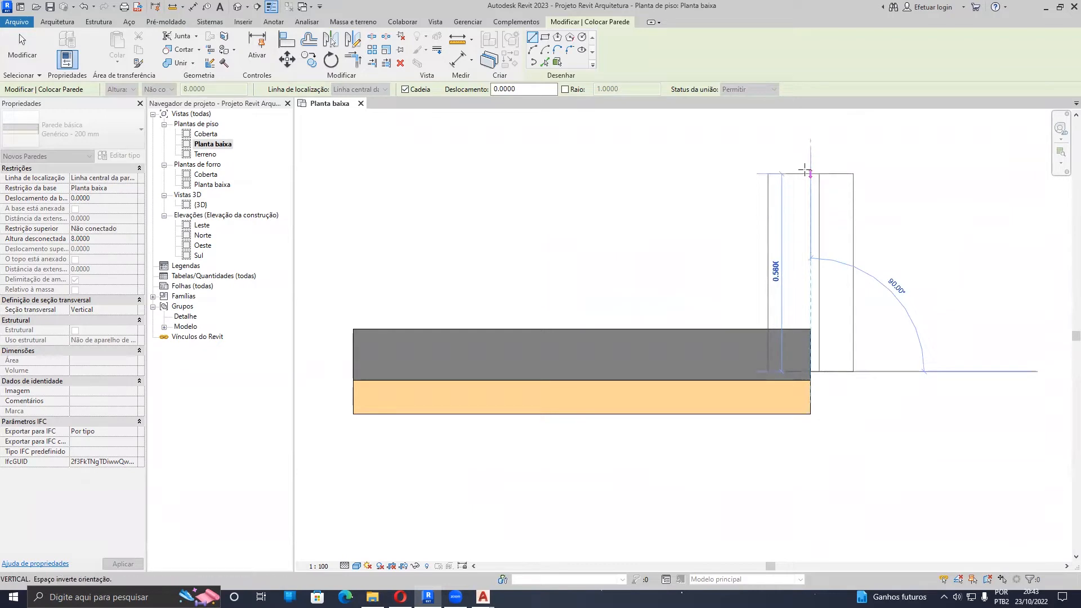
left_click(811, 147)
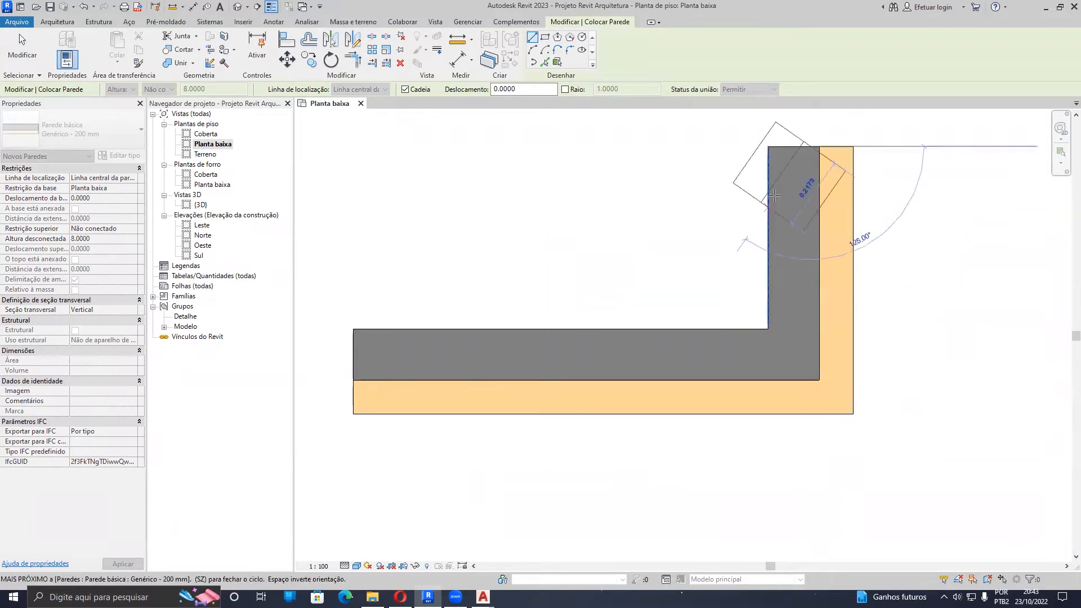
key("Escape")
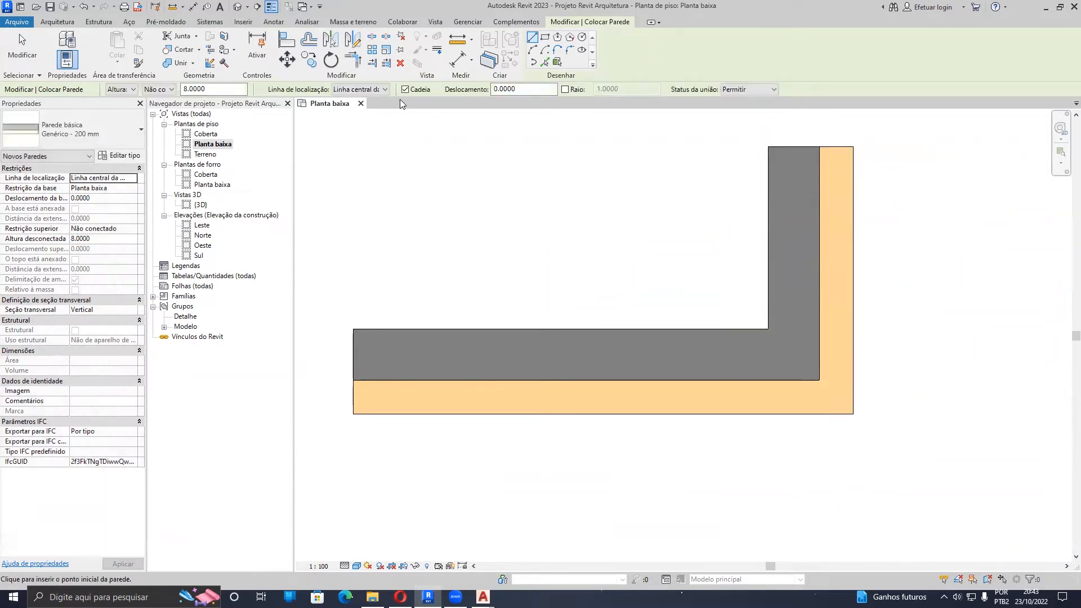
Step: Set the location line to Face de acabamento: Externa and try a horizontal wall above the L-shaped one
left_click(368, 90)
left_click(368, 118)
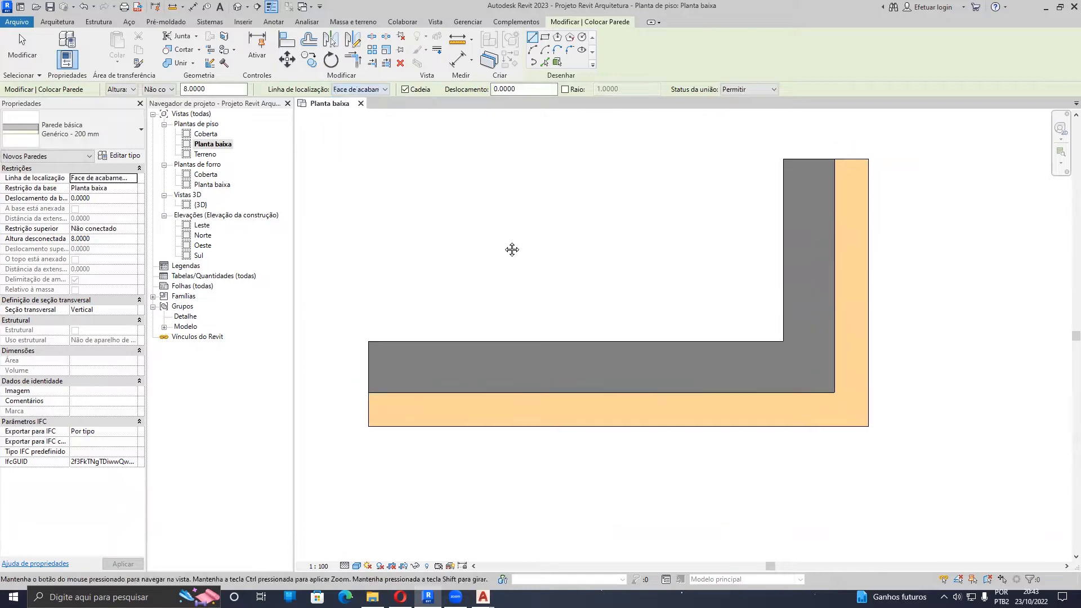
middle_click_drag(333, 94, 420, 242)
left_click(421, 237)
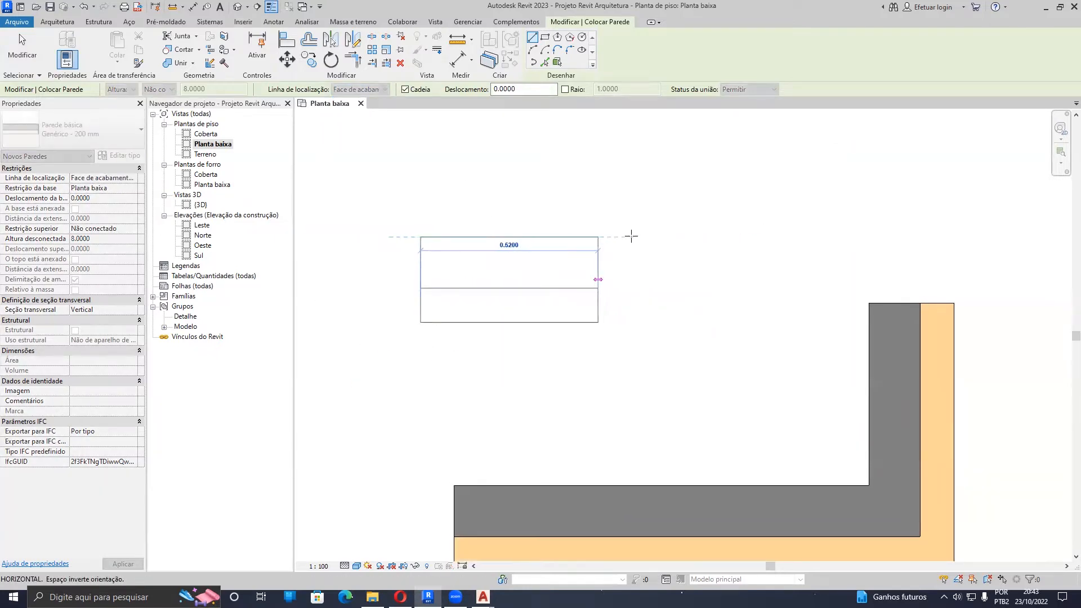
key("Escape")
Step: Set the location line to Face de acabamento: Interna and draw two horizontal test walls, the upper one about 1.16 m long
left_click(369, 90)
left_click(380, 127)
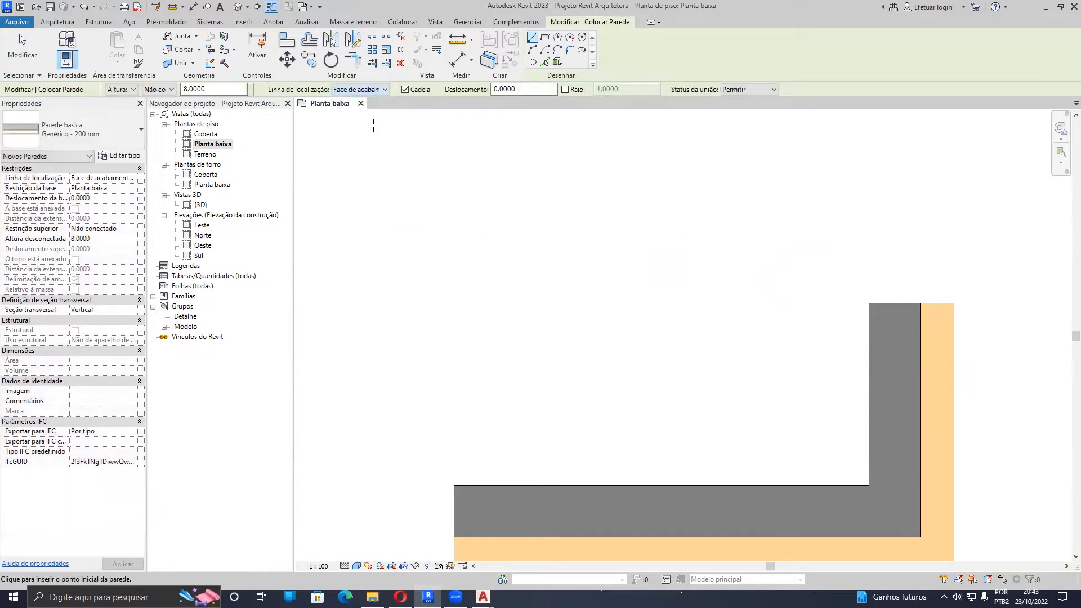
left_click(419, 255)
left_click(815, 256)
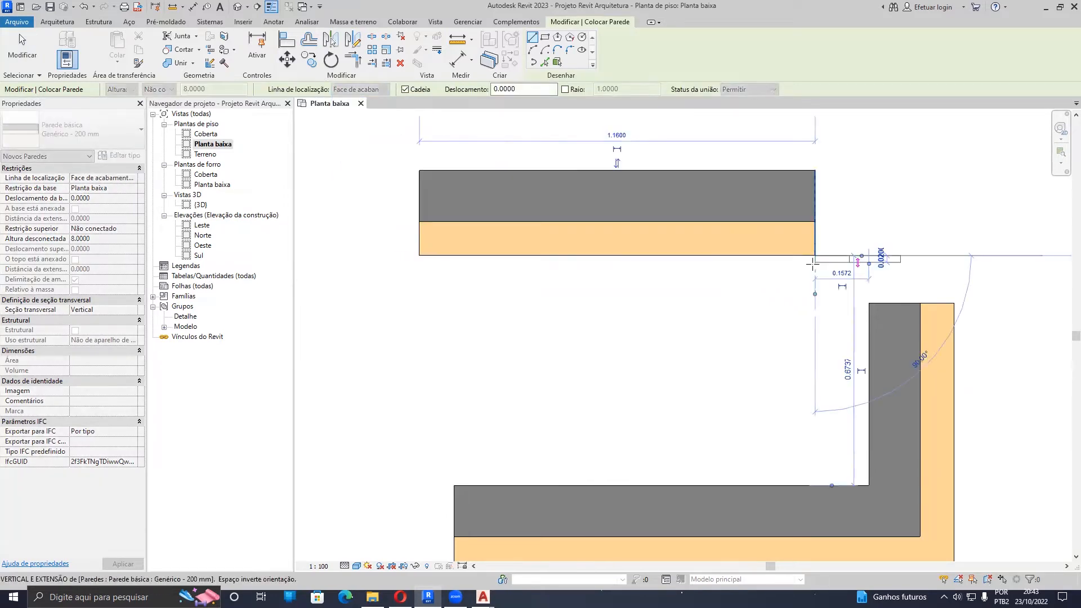
key("Escape")
left_click(419, 338)
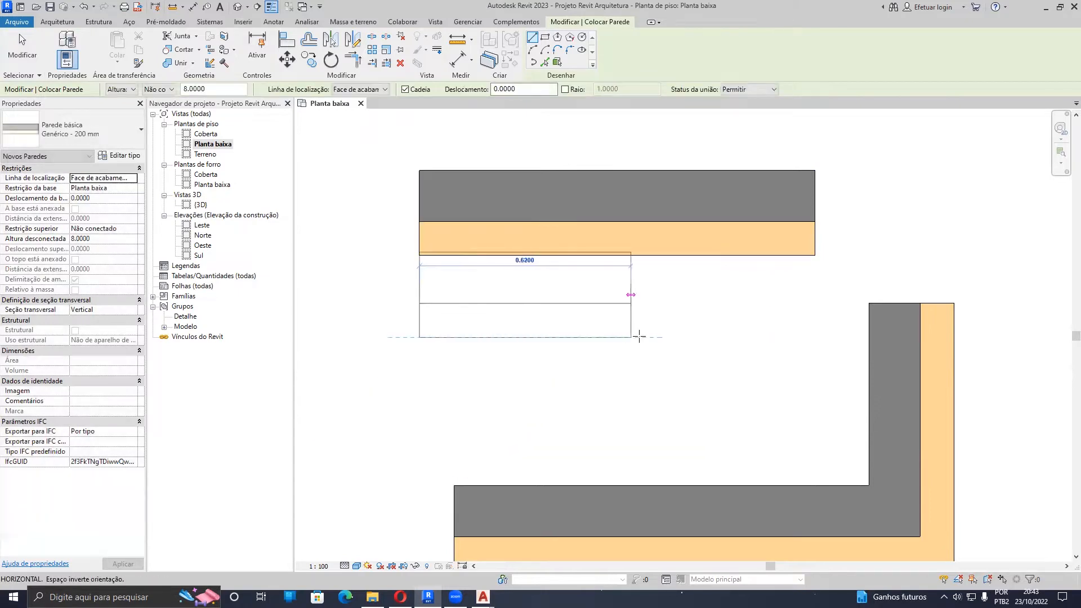
left_click(654, 317)
key("Escape")
key("Escape")
Step: Delete all four test walls beside the plan
scroll(639, 317, "down", 3)
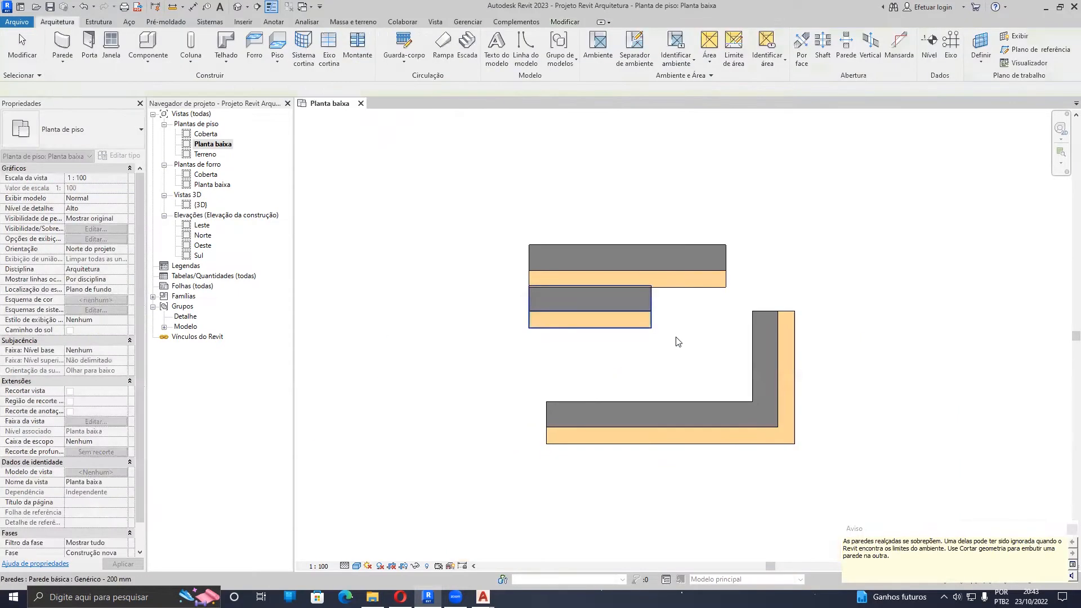
middle_click_drag(919, 214, 791, 186)
left_click_drag(792, 185, 448, 422)
key("Delete")
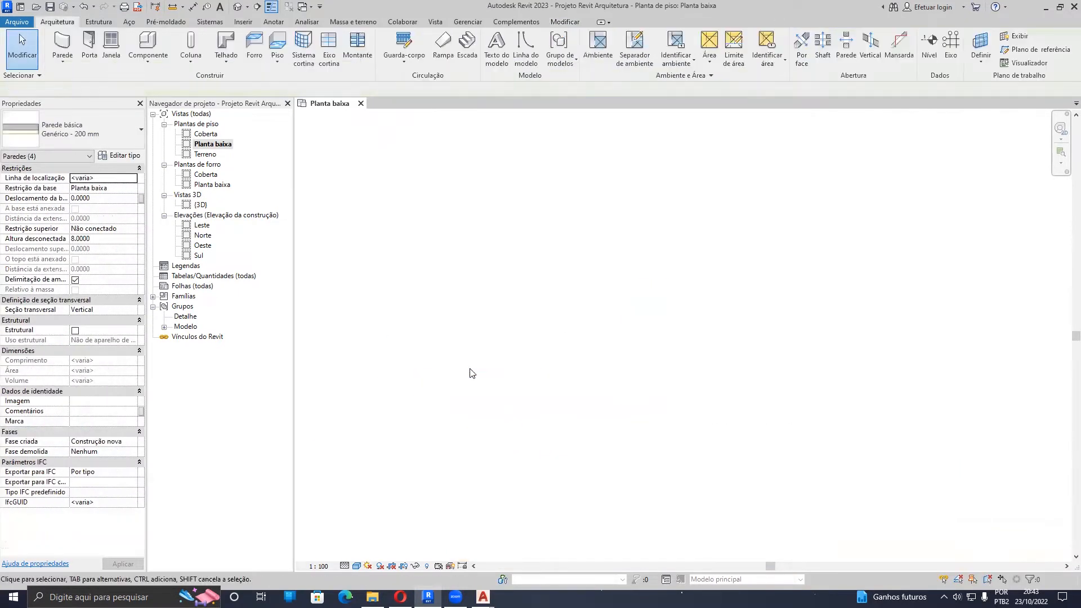
Step: Start the Wall tool again and try placing a wall from a point in the empty area
left_click(63, 43)
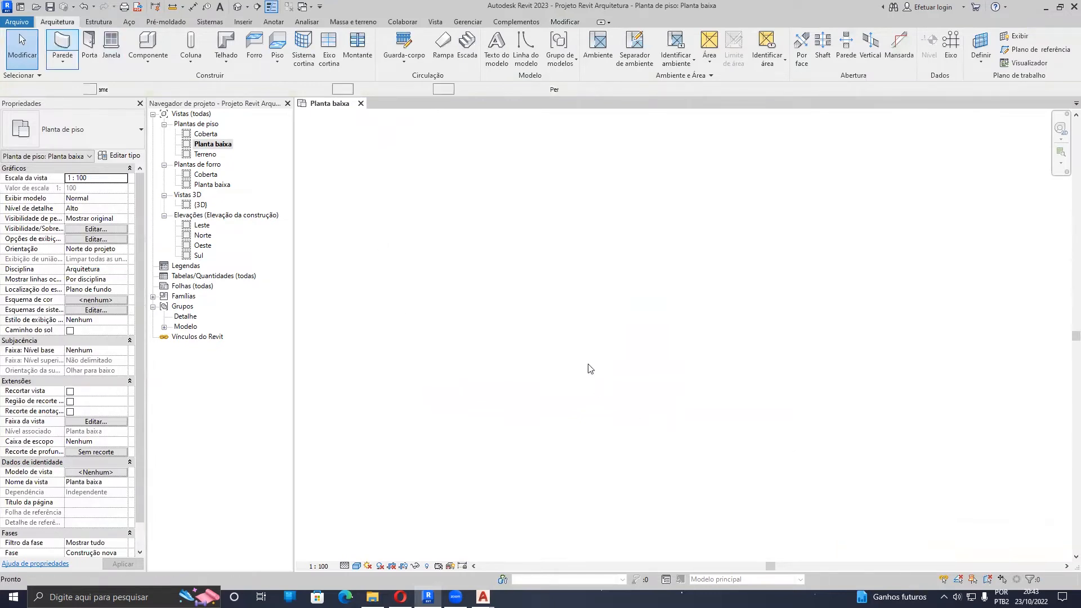
left_click(517, 324)
scroll(556, 317, "up", 2)
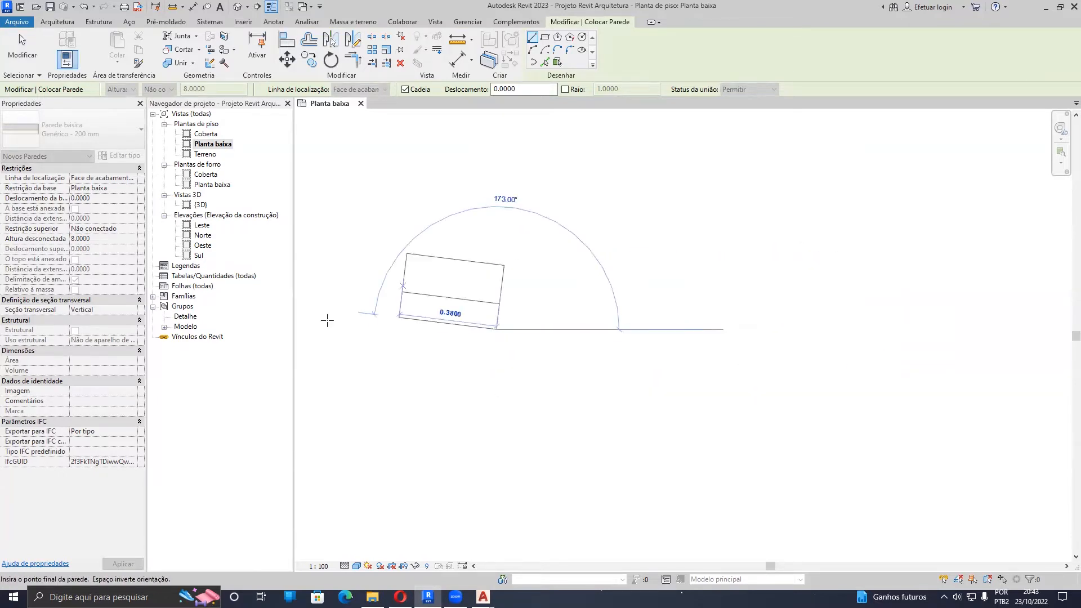
key("Escape")
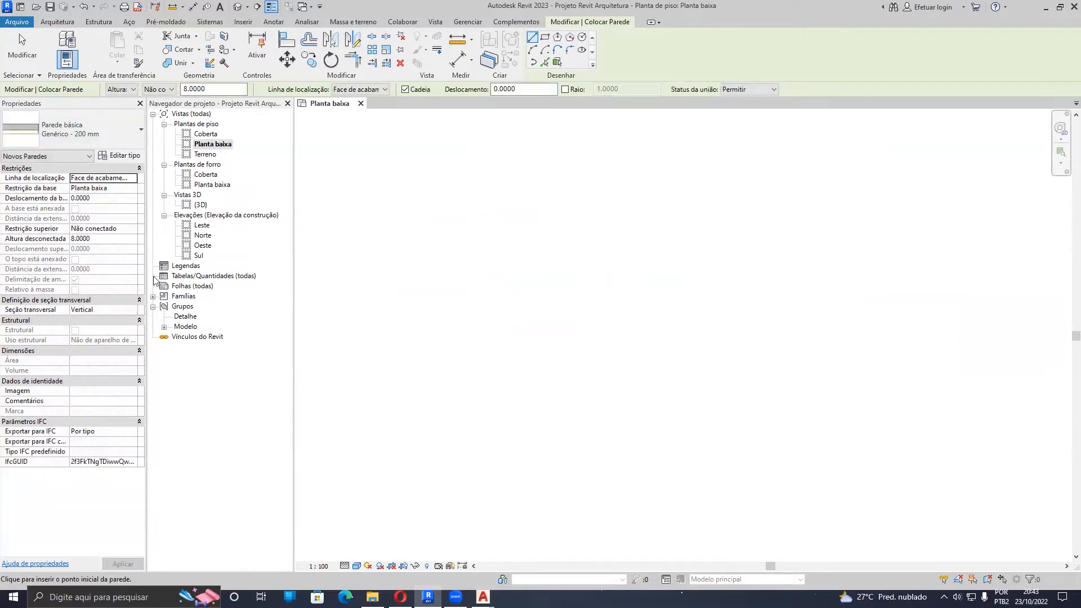
Step: Choose the Genérico - 140 mm Alvenaria wall type and open its layer structure for editing
left_click(93, 126)
scroll(94, 339, "up", 3)
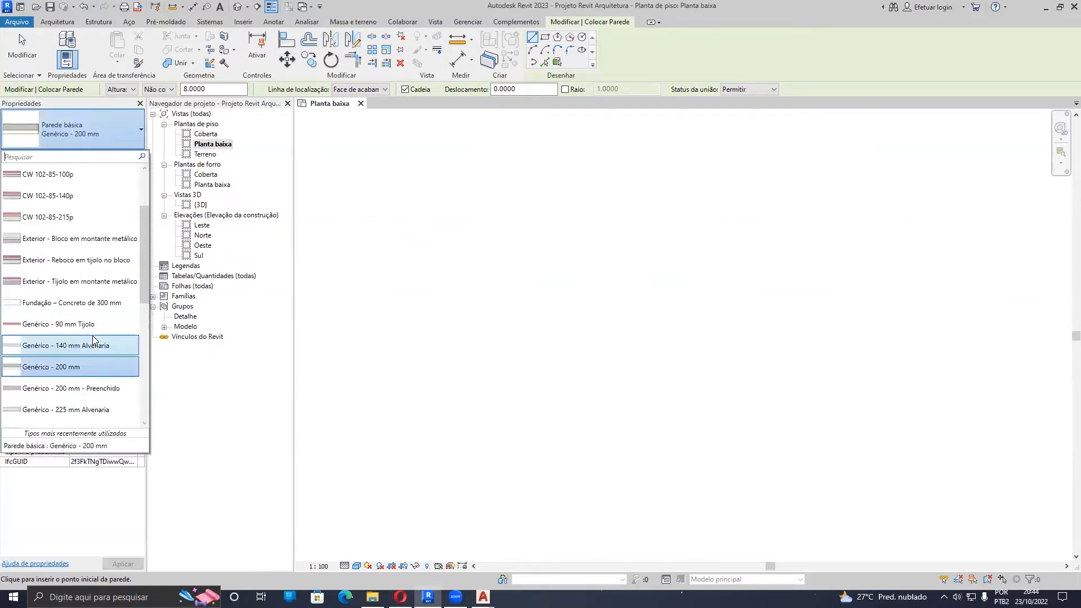
scroll(98, 303, "down", 1)
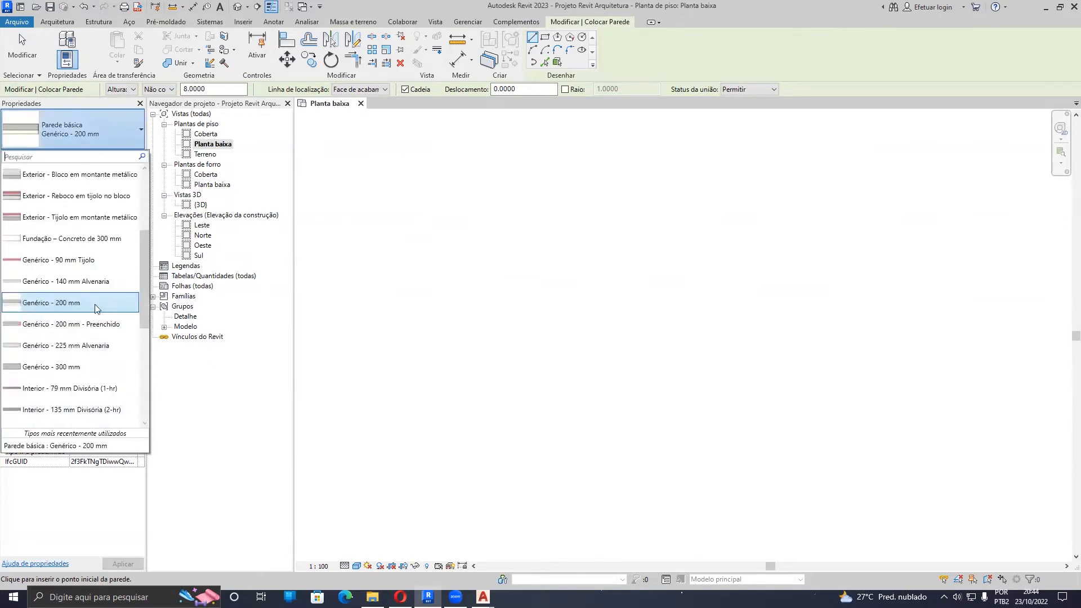
left_click(63, 285)
left_click(118, 156)
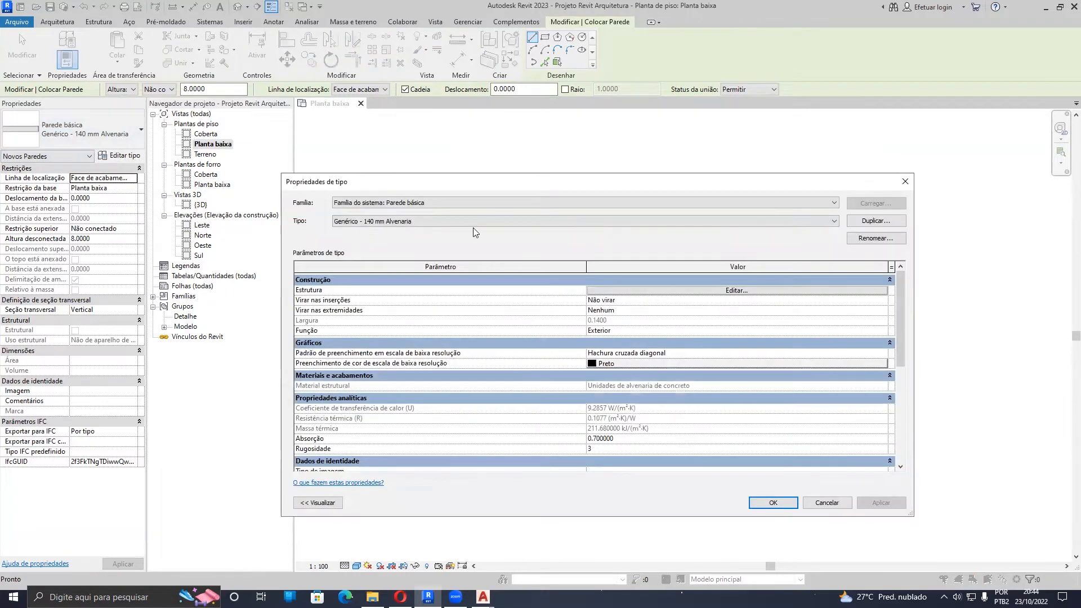
left_click(714, 290)
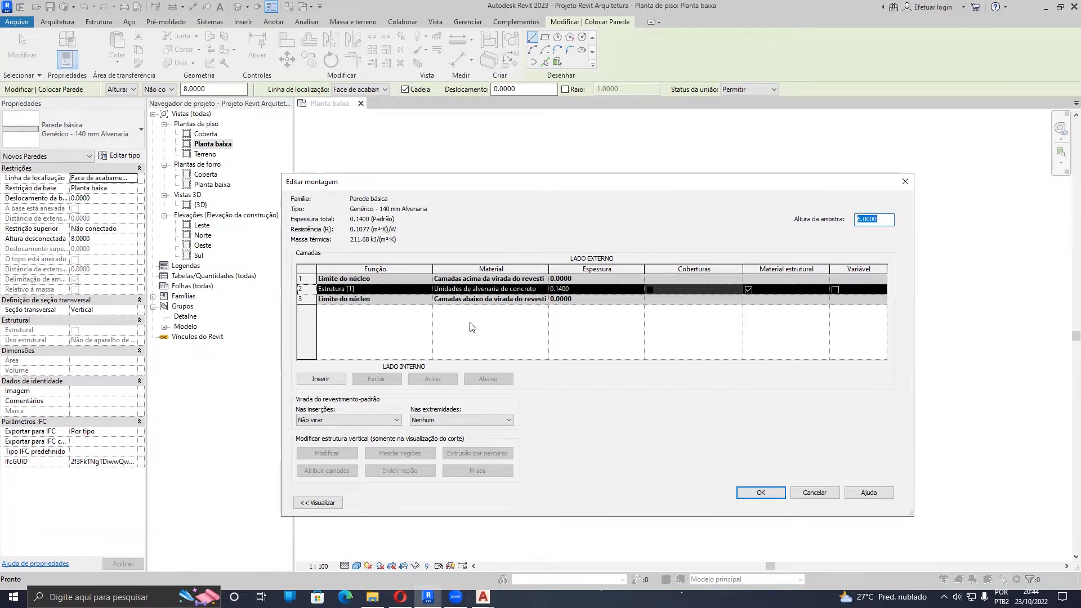
Step: Set the thickness of the Estrutura [1] layer to 0.15 m and accept the assembly
left_click(573, 291)
type("5")
left_click(776, 492)
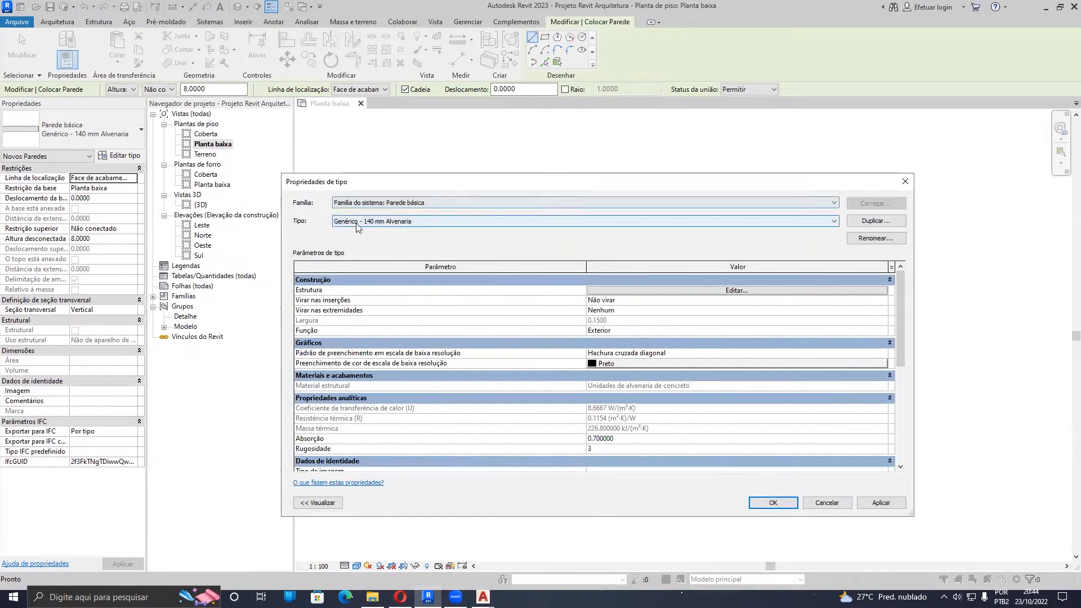
Step: Rename the wall type as Genérico - 150 mm Alvenaria and accept the type properties
left_click(875, 238)
left_click(606, 351)
key("BackSpace")
key("BackSpace")
key("BackSpace")
type("50")
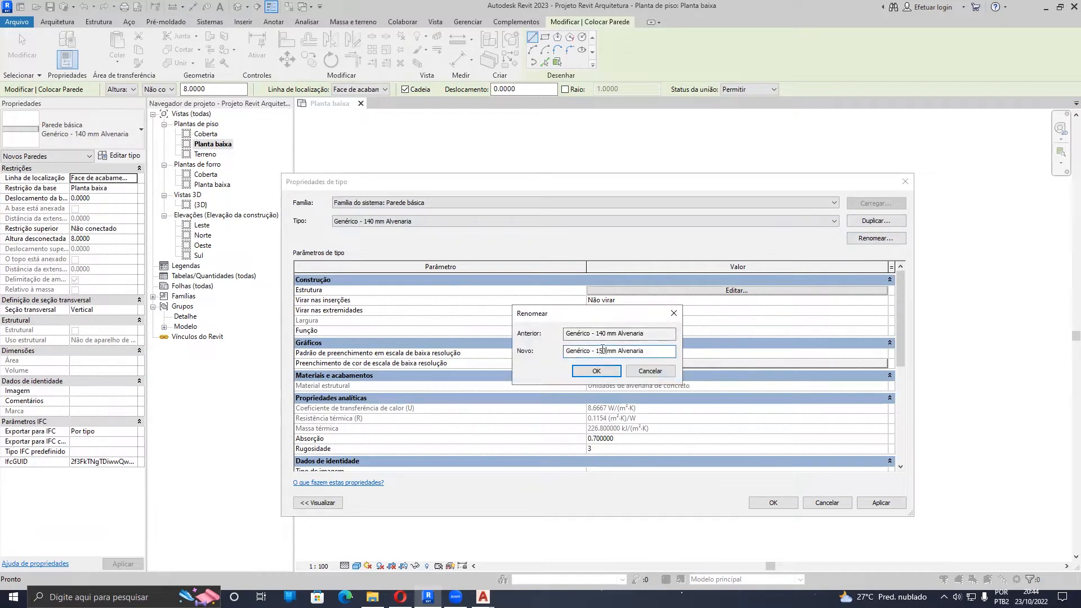
left_click(596, 370)
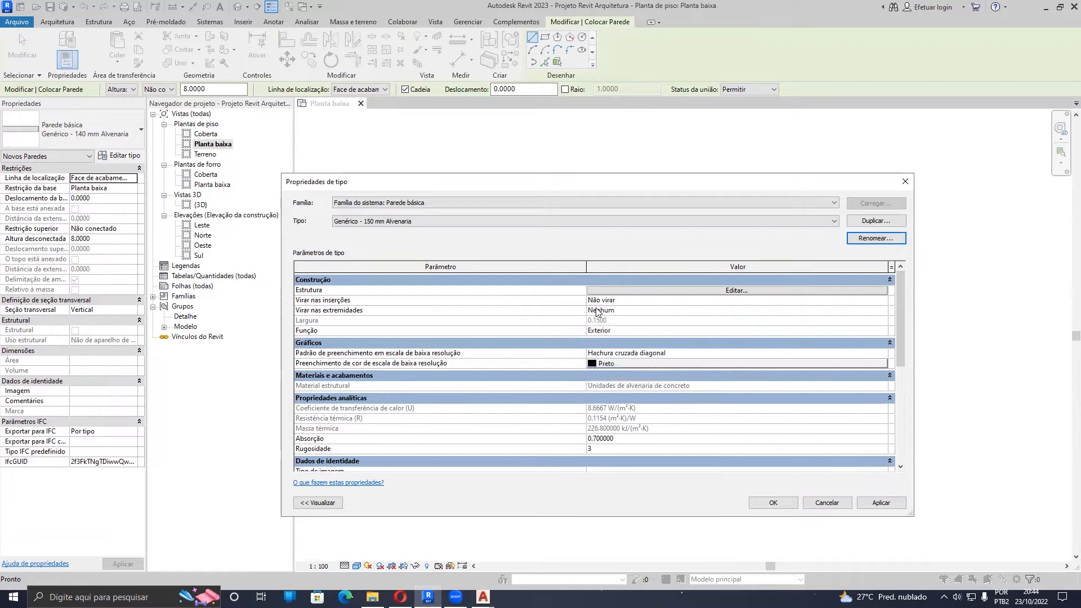
left_click(766, 500)
Step: Draw a horizontal test wall about 1.08 m long in the empty area beside the plan and finish the Wall tool
left_click(462, 350)
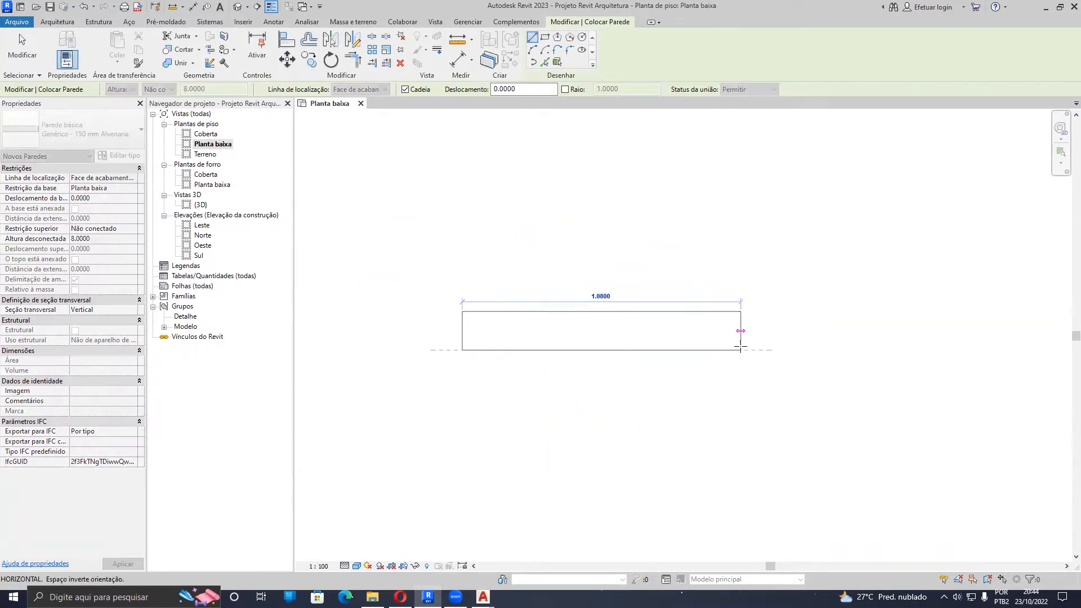
left_click(740, 350)
key("Escape")
scroll(627, 336, "up", 3)
key("Escape")
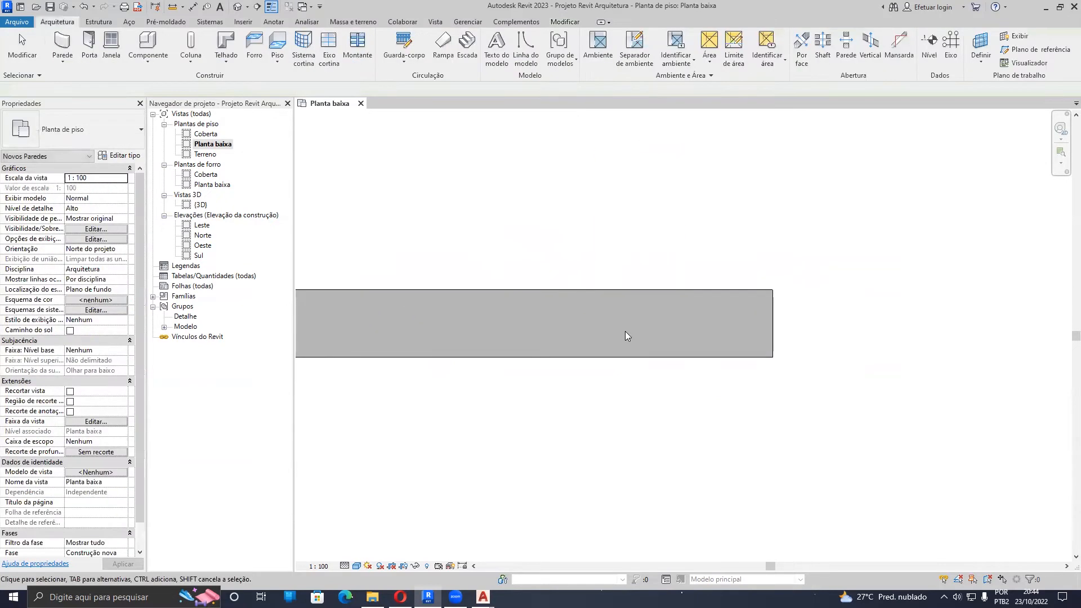
middle_click_drag(467, 332, 574, 332)
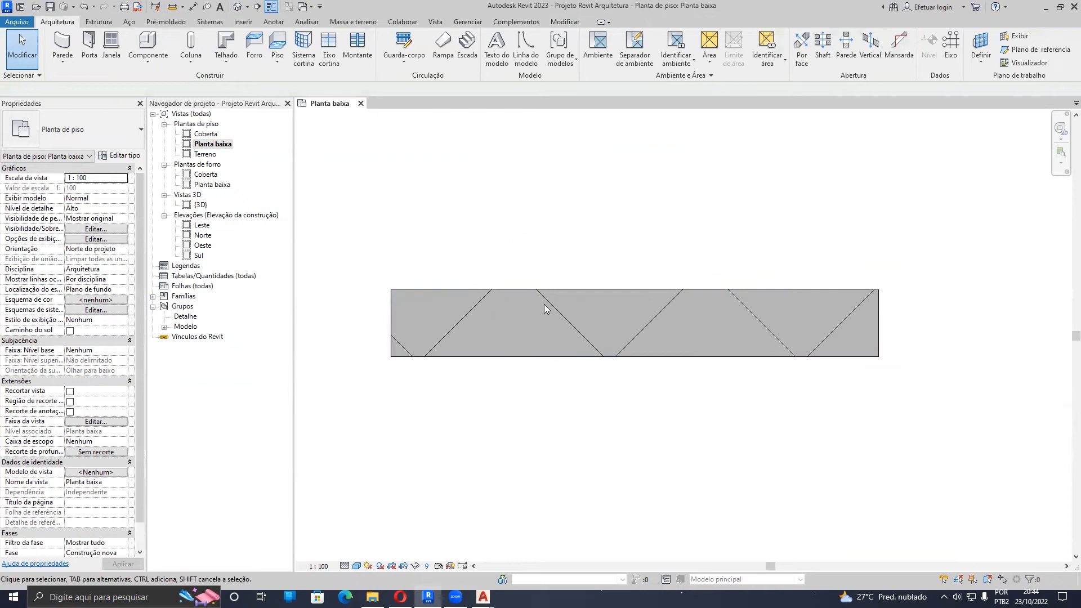
Step: Delete the horizontal test wall beside the plan
scroll(536, 304, "down", 5)
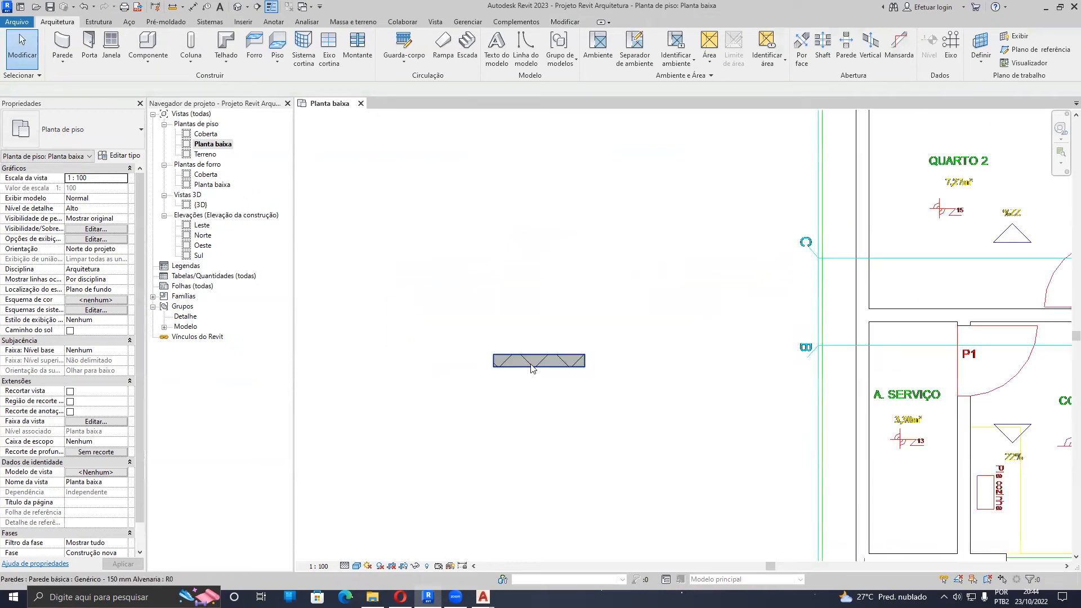
scroll(532, 368, "up", 2)
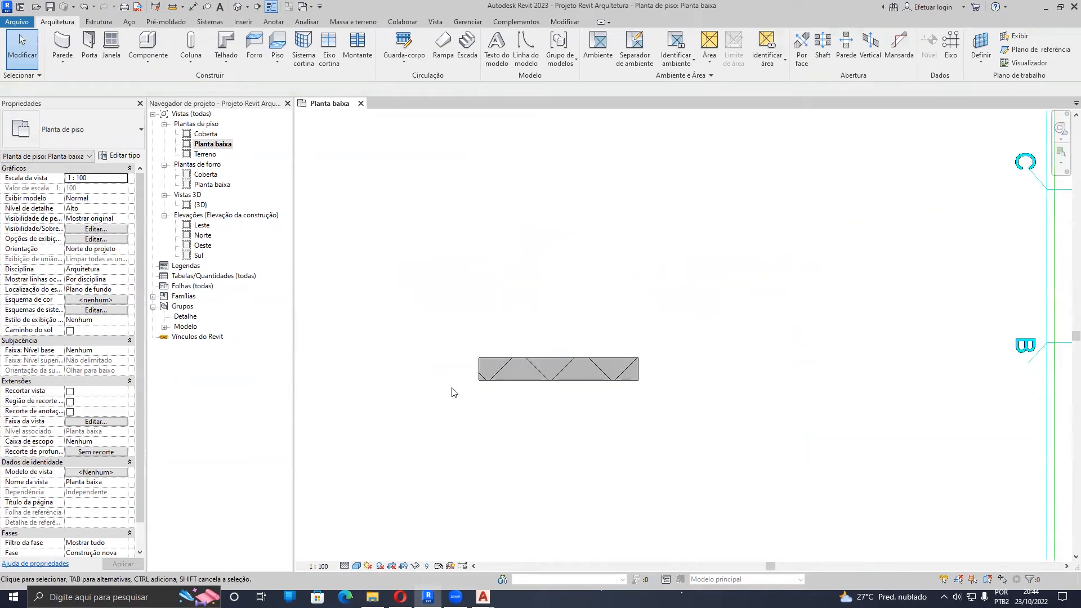
left_click_drag(720, 254, 492, 467)
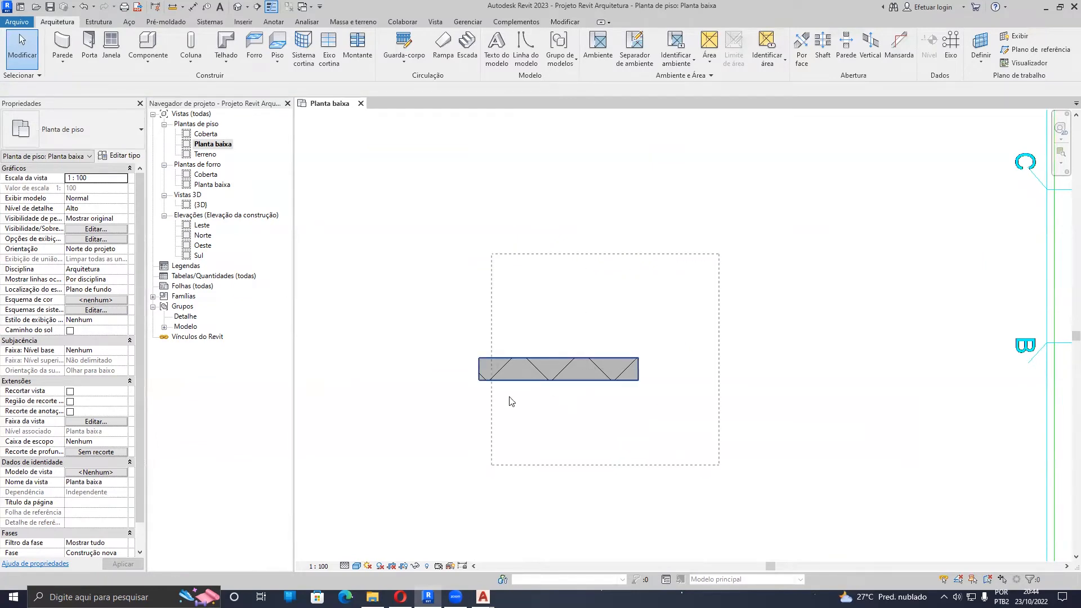
key("Delete")
Step: Start the Wall tool and draw a straight horizontal test wall in the empty area left of the floor plan
scroll(533, 384, "down", 5)
middle_click_drag(600, 384, 266, 394)
scroll(478, 449, "up", 1)
middle_click_drag(480, 448, 490, 413)
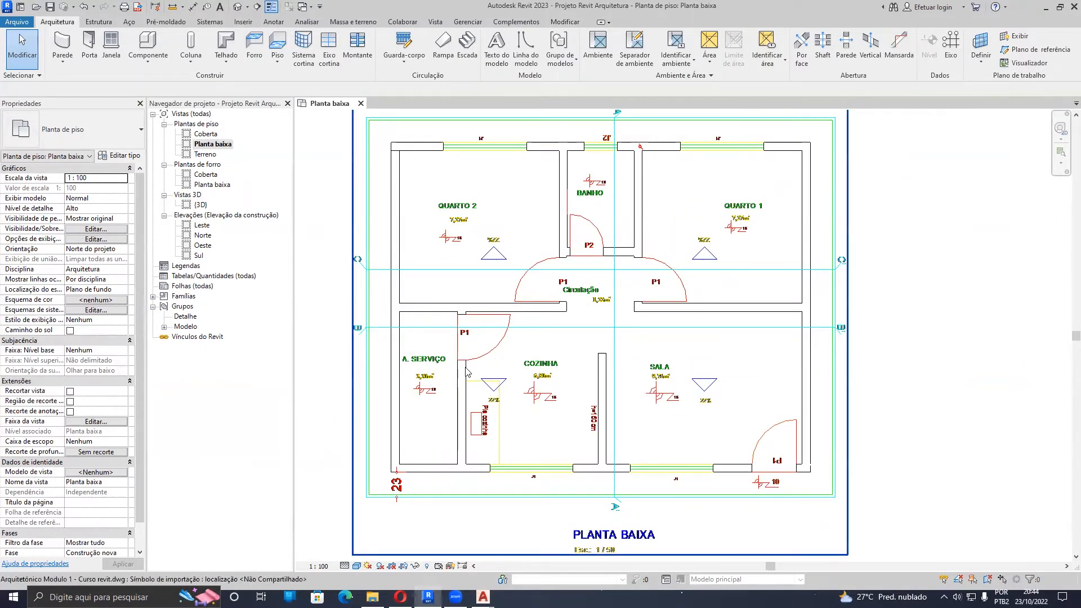
key("w")
key("a")
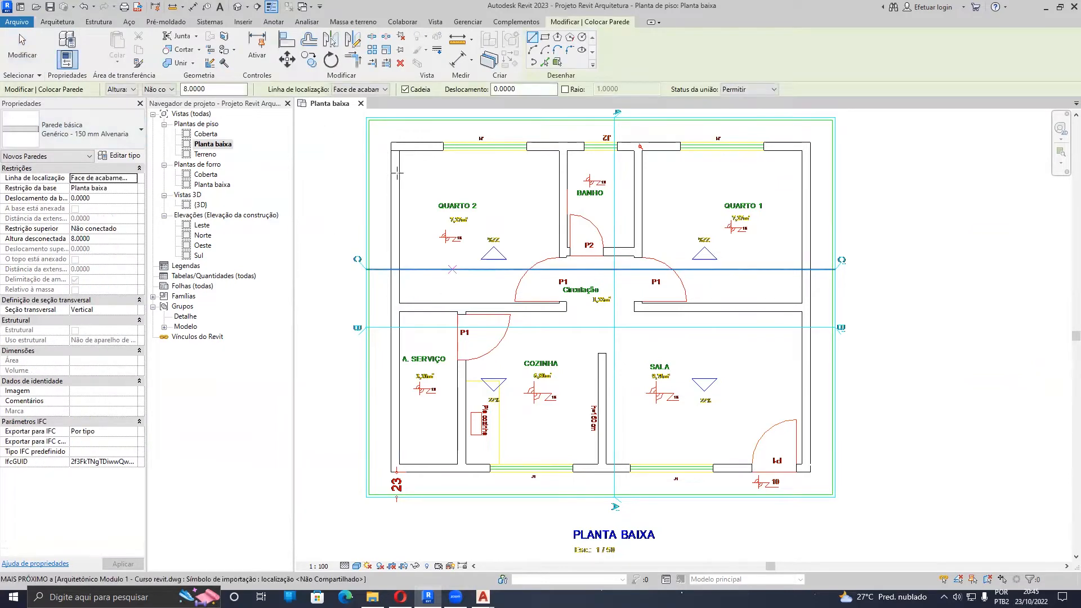
middle_click_drag(414, 218, 422, 229)
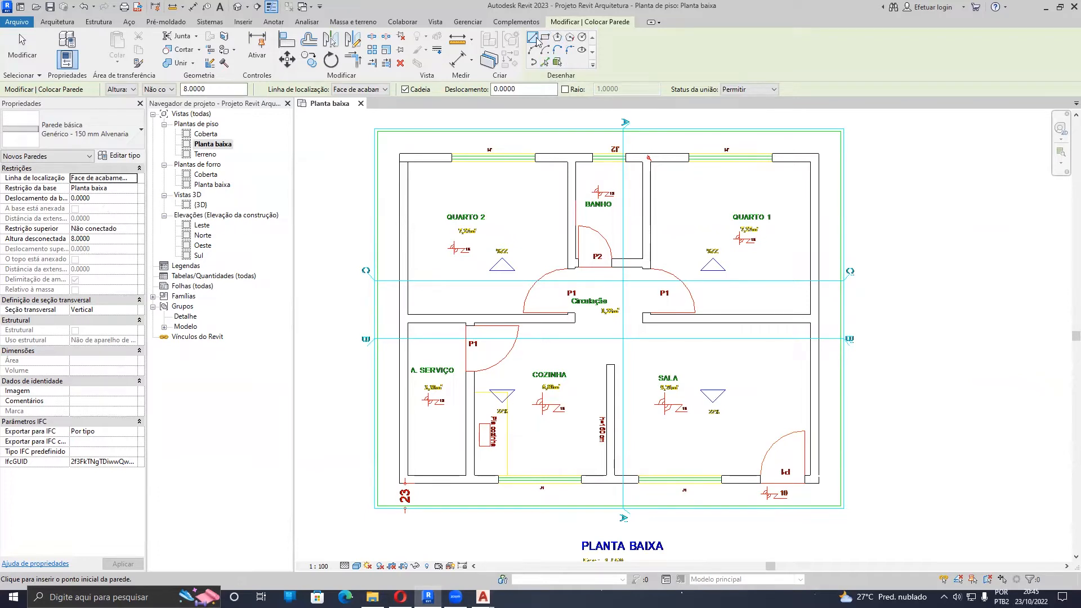
middle_click_drag(589, 290, 952, 336)
left_click(425, 245)
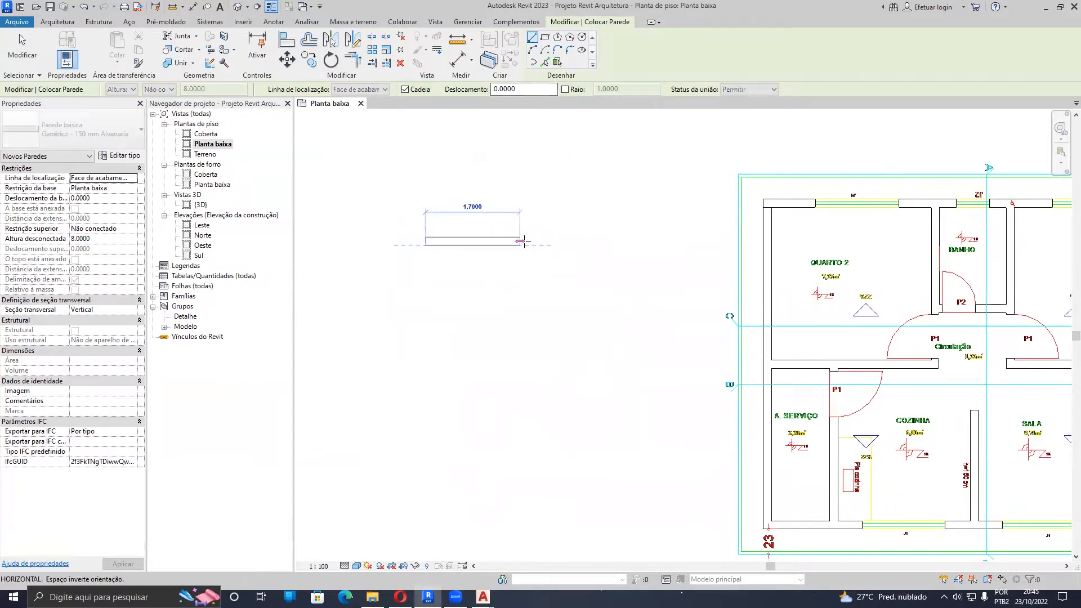
left_click(529, 245)
Step: Draw a rectangular run of test walls below the straight wall using the rectangle shape
left_click(544, 38)
left_click(415, 293)
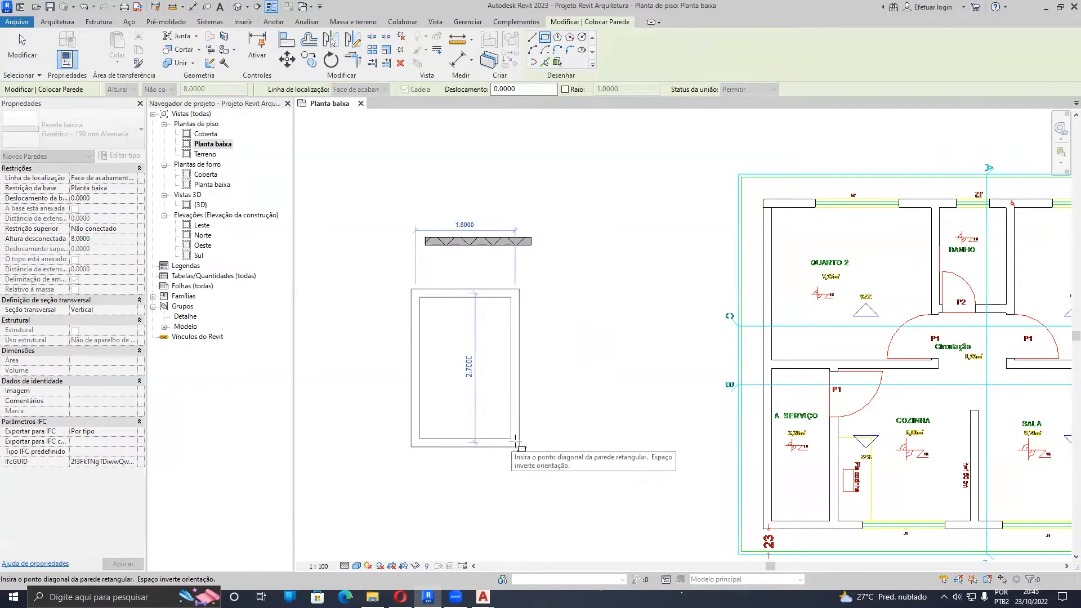
left_click(641, 388)
middle_click_drag(583, 416, 588, 343)
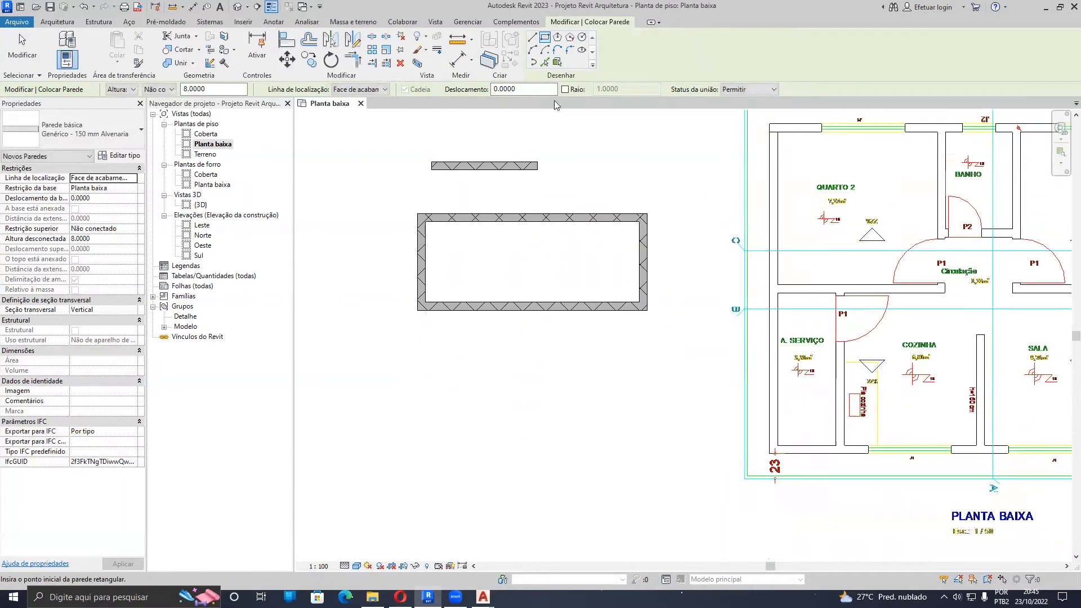
Step: Below the rectangle, draw a six-sided polygon of walls about 1.6 m in radius and a circular wall about 1.25 m in radius
left_click(426, 438)
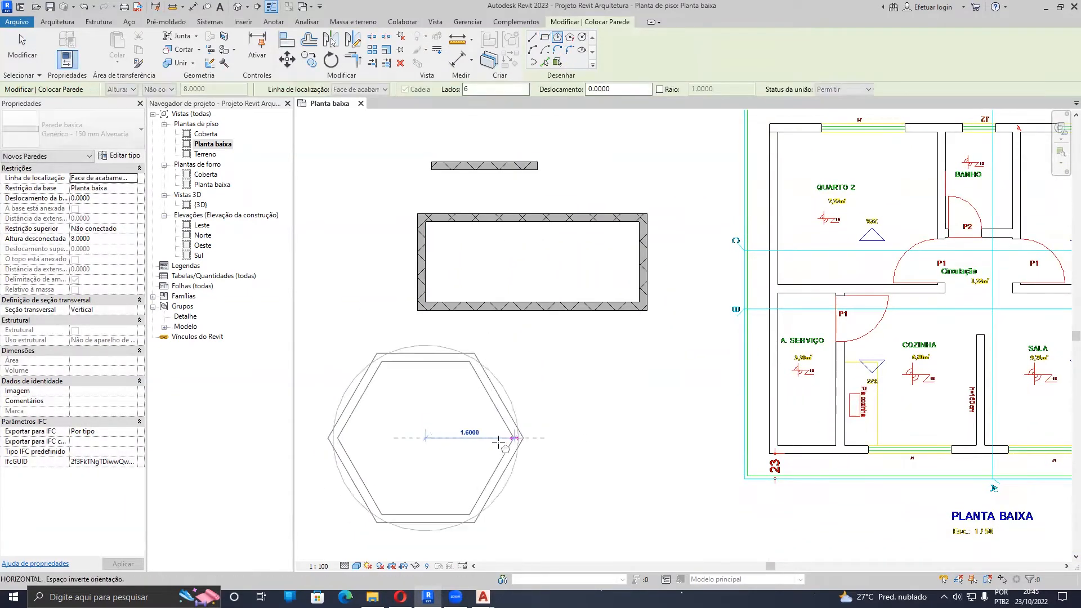
left_click(514, 438)
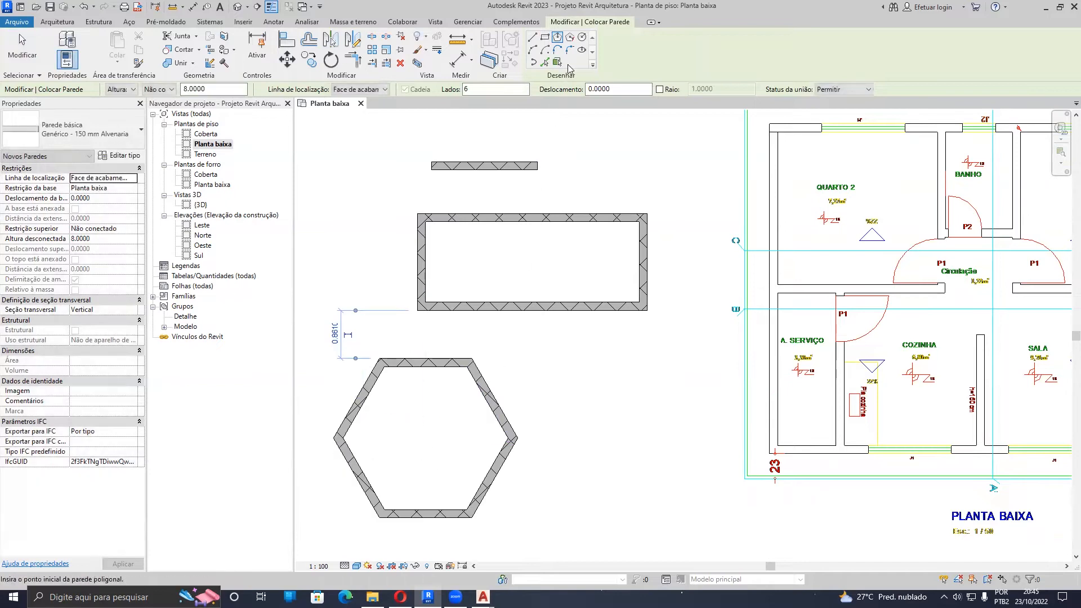
left_click(582, 432)
left_click(628, 402)
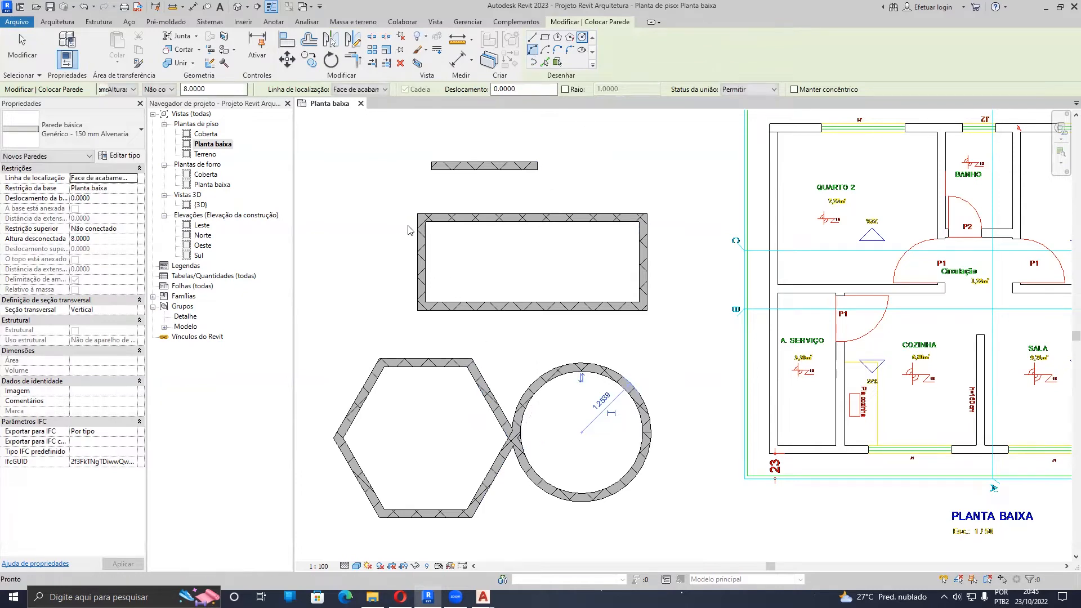
Step: Draw a three-point arc test wall in the empty area left of the other test shapes
middle_click_drag(392, 226, 738, 269)
left_click(499, 357)
left_click(660, 262)
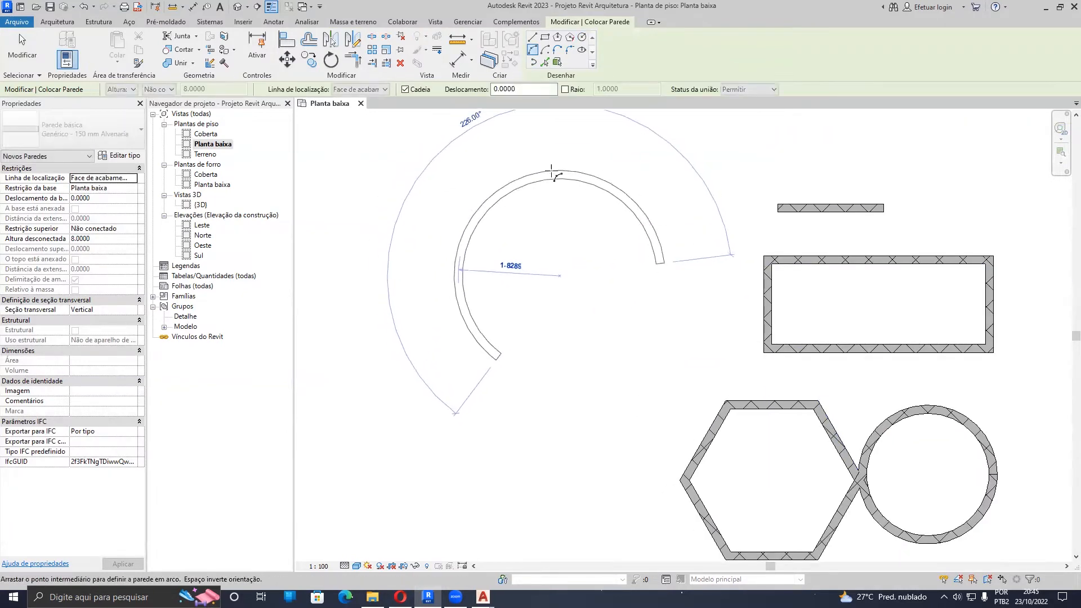
left_click(579, 343)
key("Escape")
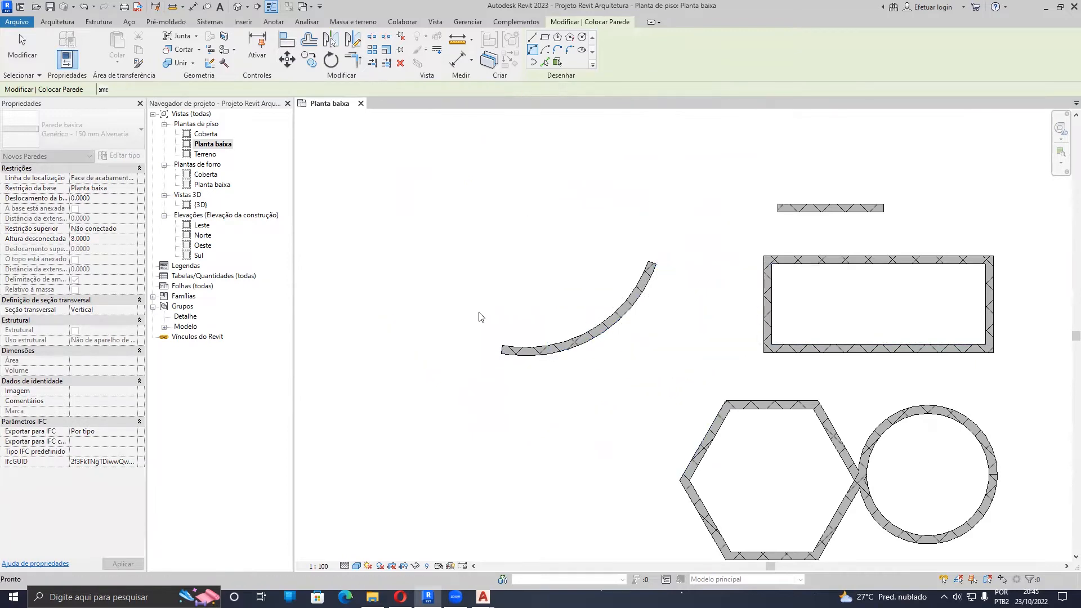
Step: Leave the Wall tool and delete all the test walls beside the plan
scroll(479, 317, "down", 3)
key("Escape")
mouse_move(721, 200)
left_mouse_down()
mouse_move(531, 398)
mouse_move(400, 497)
left_mouse_up()
key("Delete")
Step: Draw the left exterior wall, about 5.95 m long, from the outer corner at Quarto 2 down to the outer corner at A. Serviço
middle_click_drag(628, 359, 375, 367)
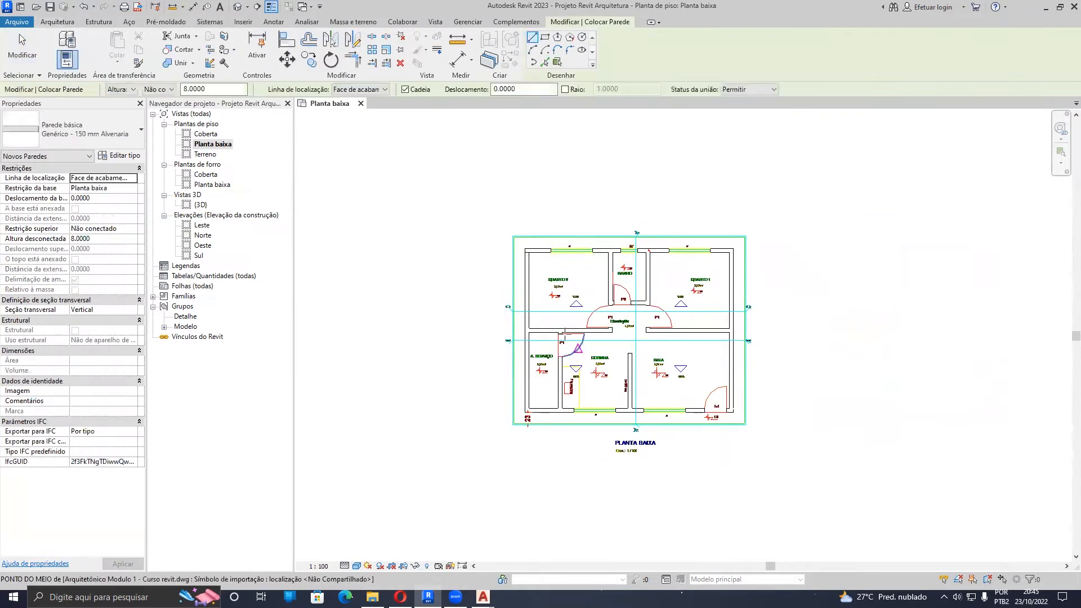
scroll(606, 319, "up", 4)
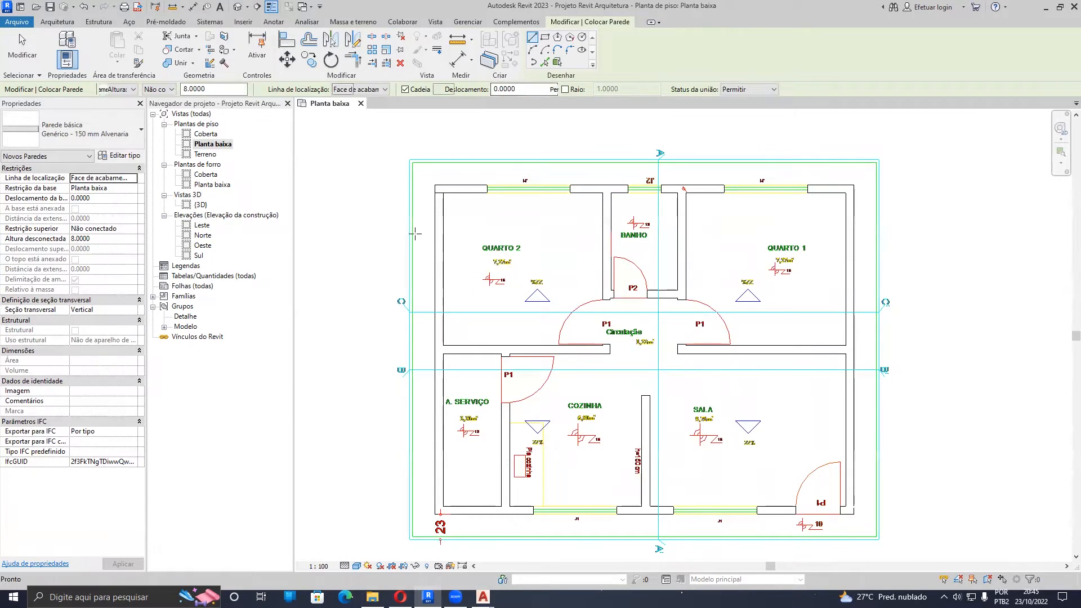
scroll(415, 233, "up", 5)
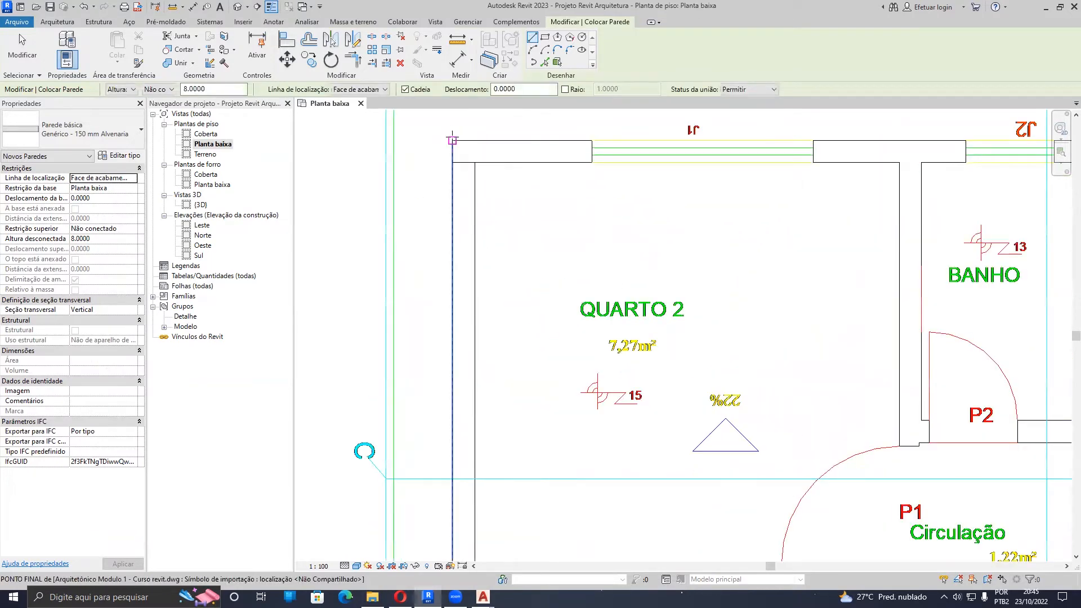
left_click(452, 139)
scroll(478, 270, "down", 5)
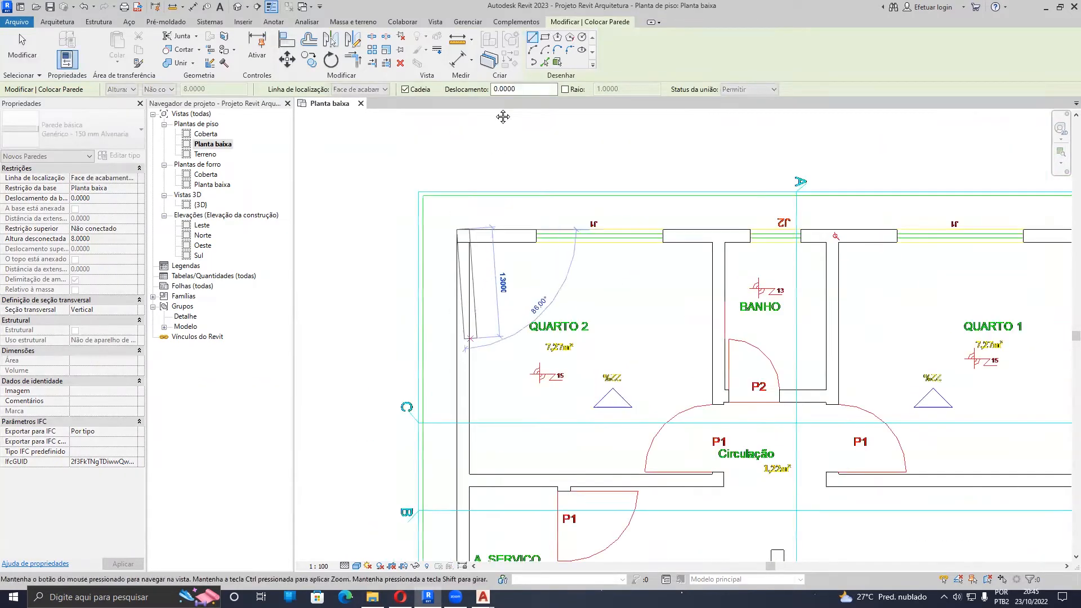
scroll(498, 431, "up", 3)
left_click(499, 469)
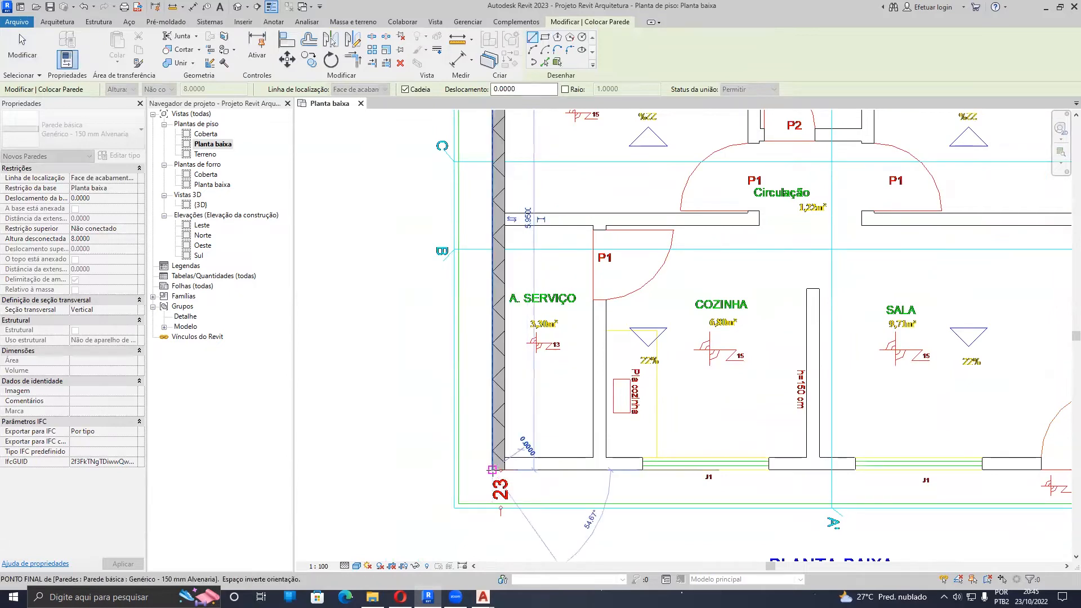
Step: Continue the exterior wall along the plan's bottom edge to the outer corner by the Sala entrance door and finish
middle_click_drag(783, 466, 408, 434)
left_click(681, 434)
scroll(534, 422, "down", 1)
middle_click_drag(534, 422, 804, 427)
key("F1")
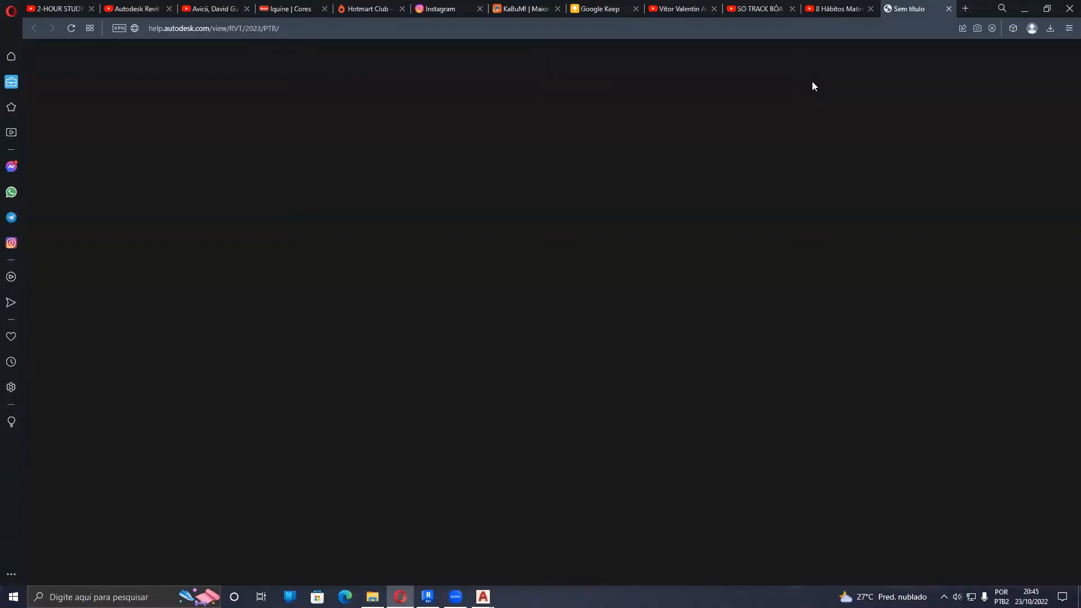
left_click(1025, 9)
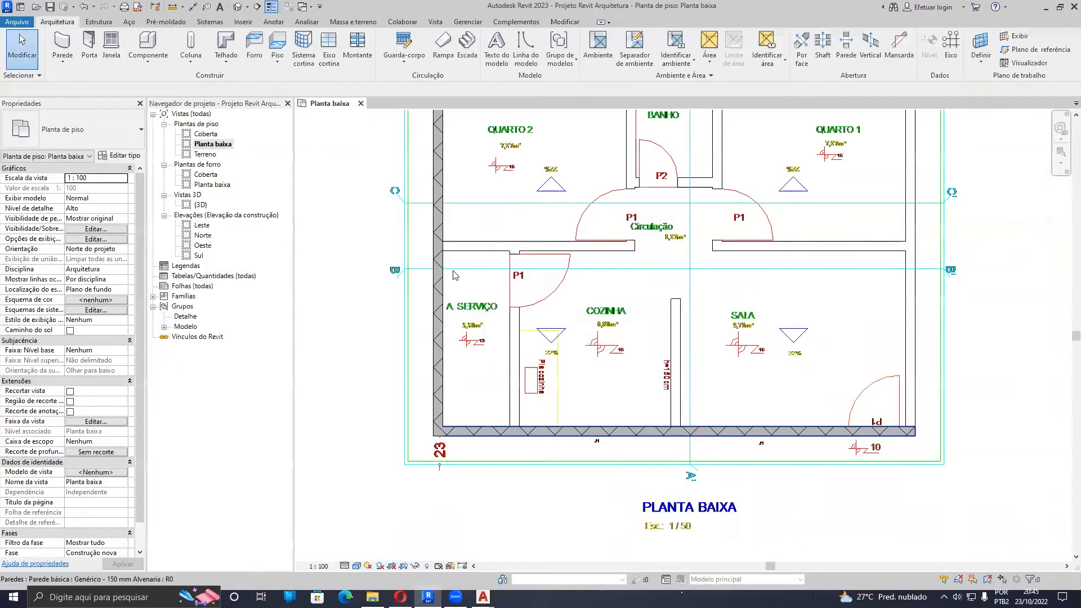
Step: Restart the Wall tool with Selecionar linhas and create a wall from the outer line of Quarto 1's right exterior wall
middle_click_drag(489, 320, 479, 419)
scroll(478, 415, "down", 1)
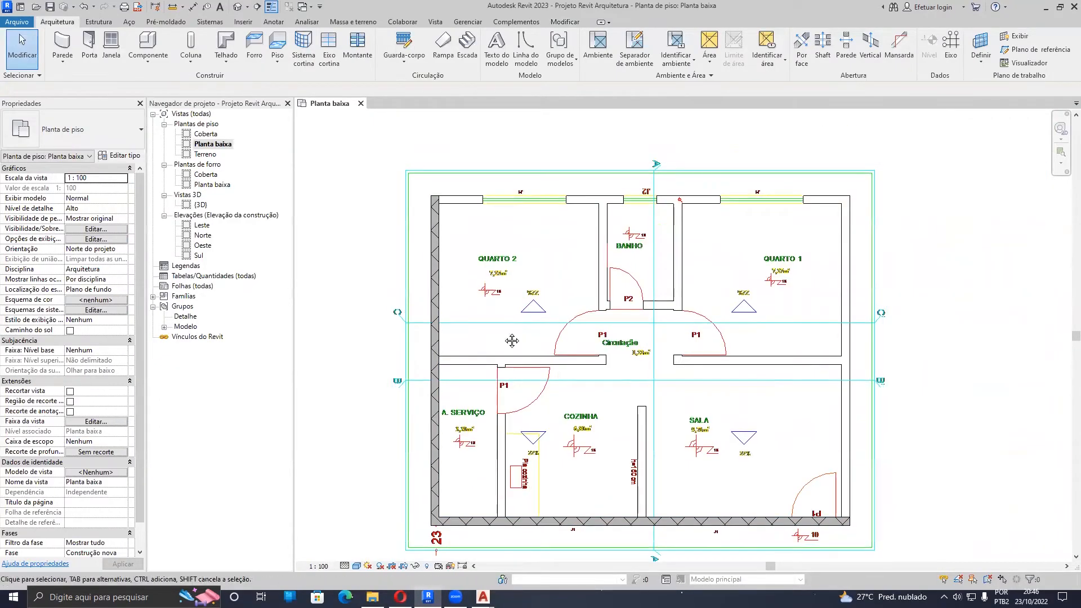
middle_click_drag(646, 303, 601, 273)
key("w")
key("a")
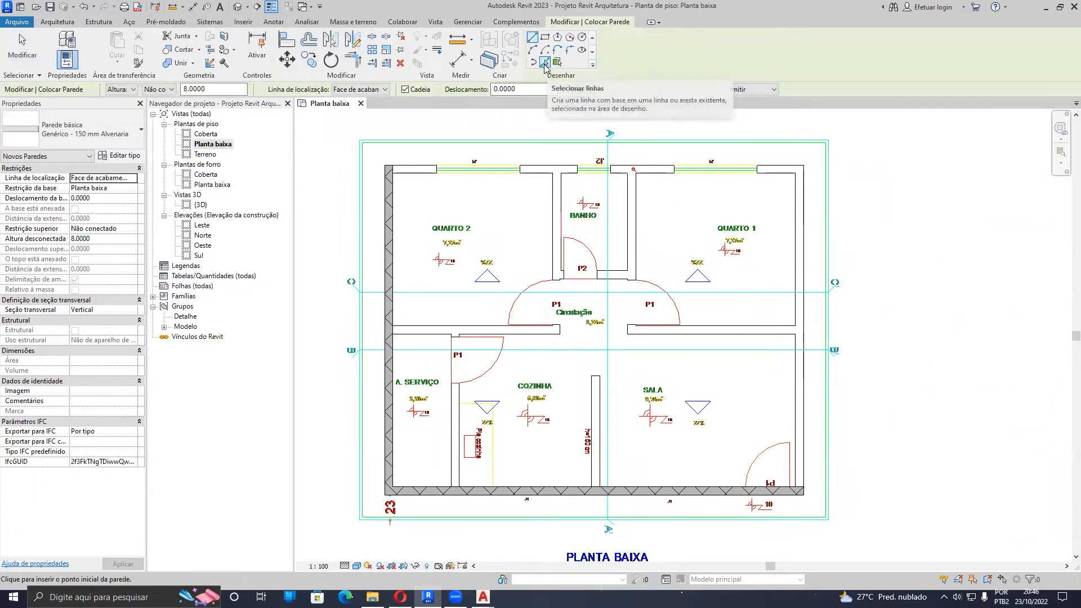
left_click(545, 66)
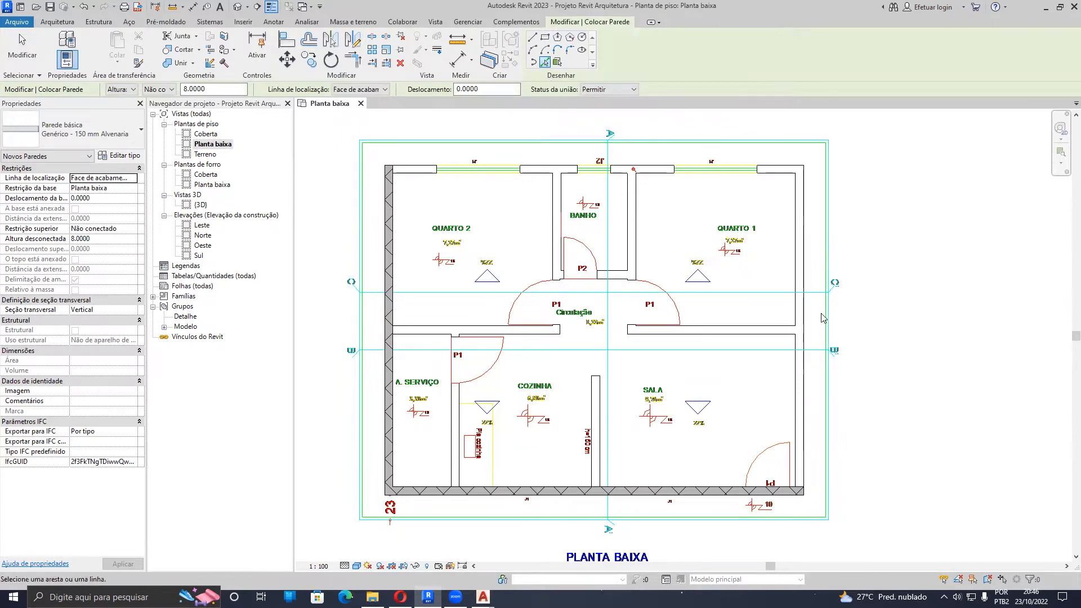
scroll(820, 317, "up", 2)
middle_click_drag(793, 263, 581, 344)
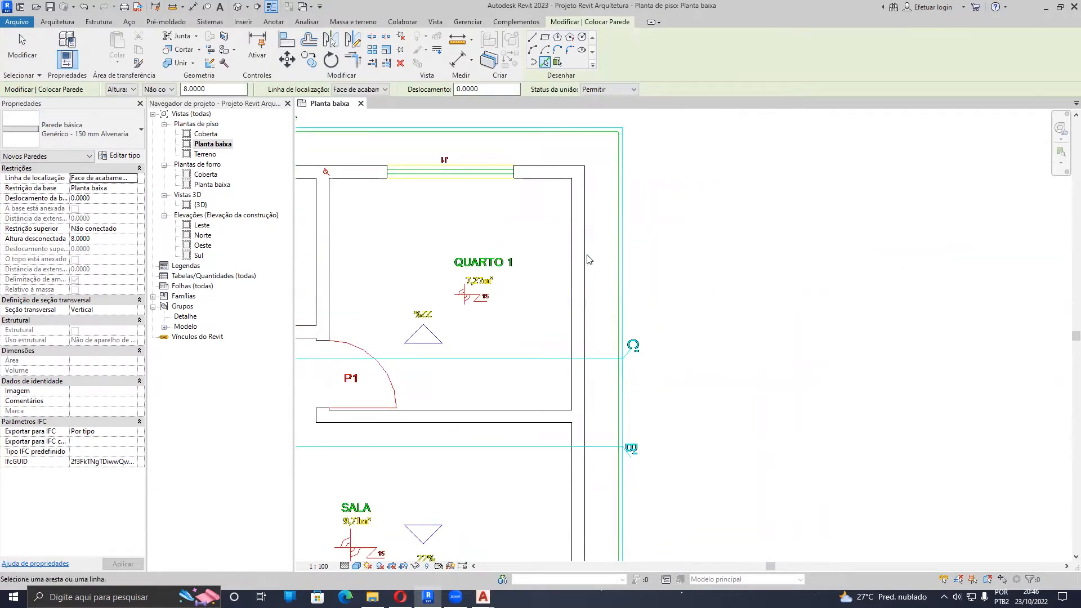
scroll(588, 259, "up", 3)
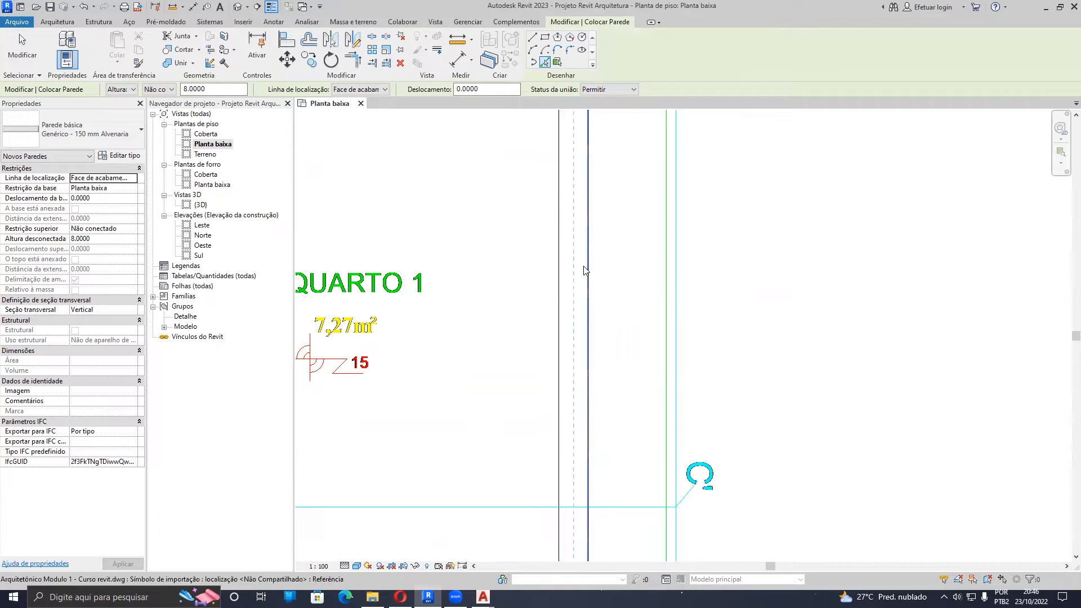
left_click(589, 258)
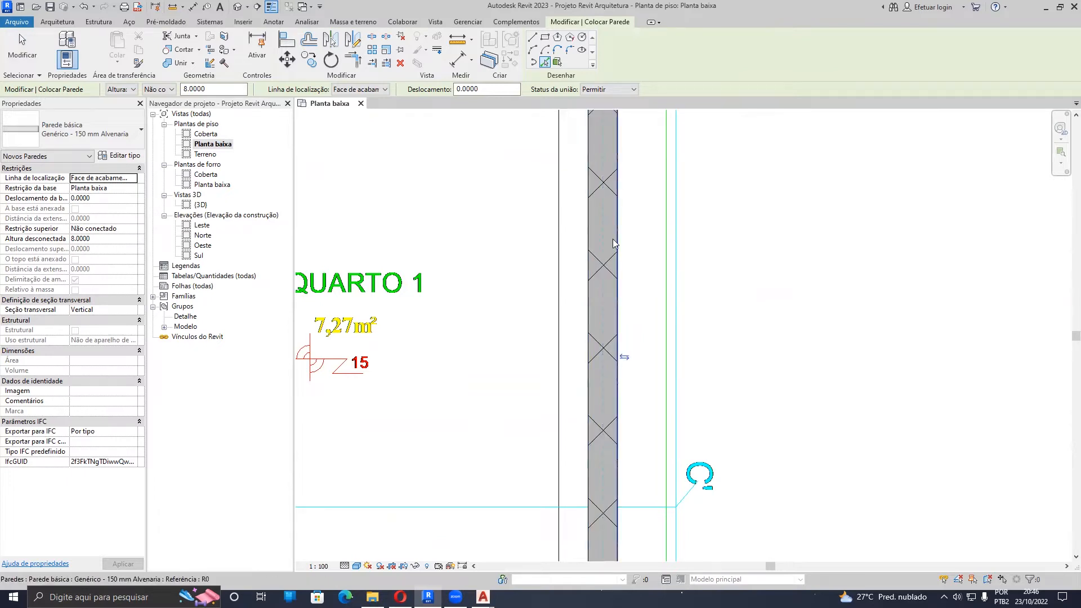
Step: Undo the outward-facing wall and pick the same outer line again, placing the wall on the side toward Quarto 1
key("ctrl+z")
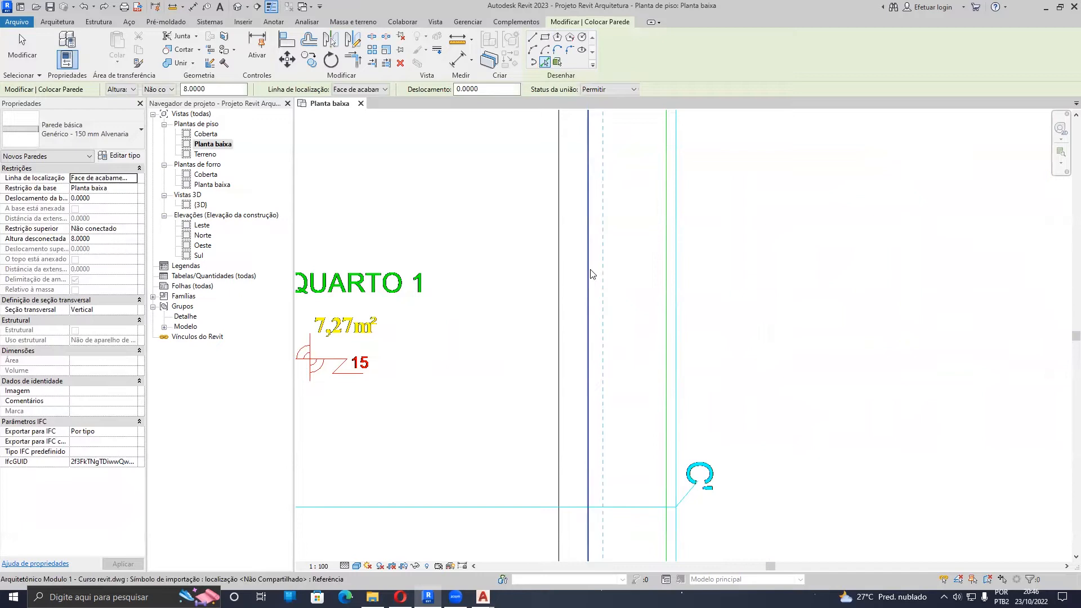
left_click(586, 267)
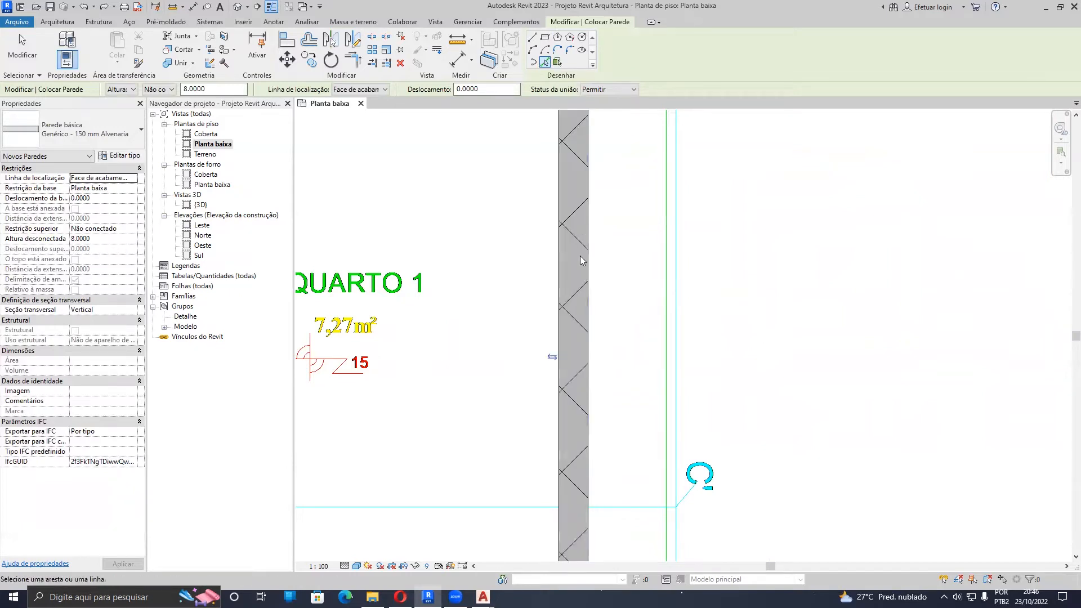
Step: Create a wall from the outer line of the top exterior segment between windows J2 and J1 of Quarto 1
scroll(428, 225, "down", 5)
scroll(442, 224, "up", 4)
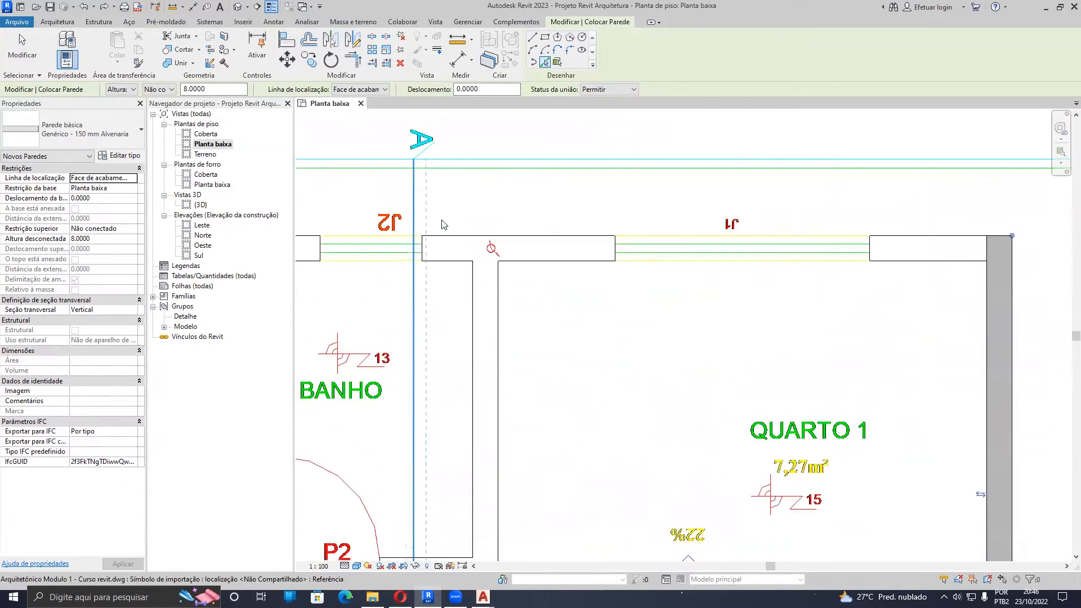
left_click(524, 240)
scroll(524, 239, "down", 4)
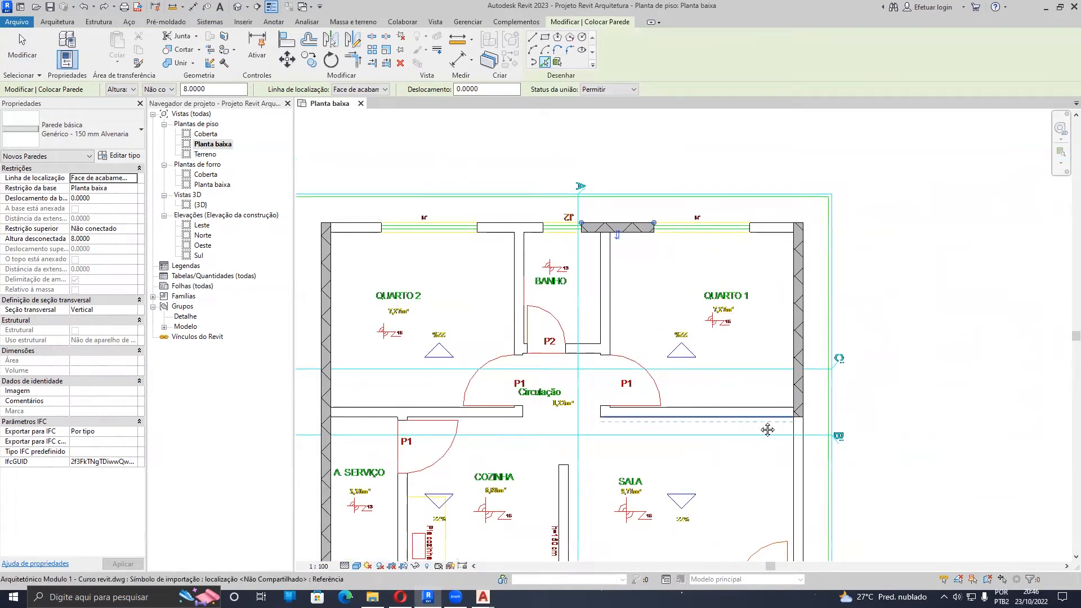
Step: Create a wall from the outer line of Sala's right exterior wall, down to the corner by the entrance door
middle_click_drag(767, 429, 685, 256)
scroll(715, 302, "up", 2)
middle_click_drag(625, 323, 827, 482)
scroll(501, 224, "up", 1)
middle_click_drag(514, 256, 588, 442)
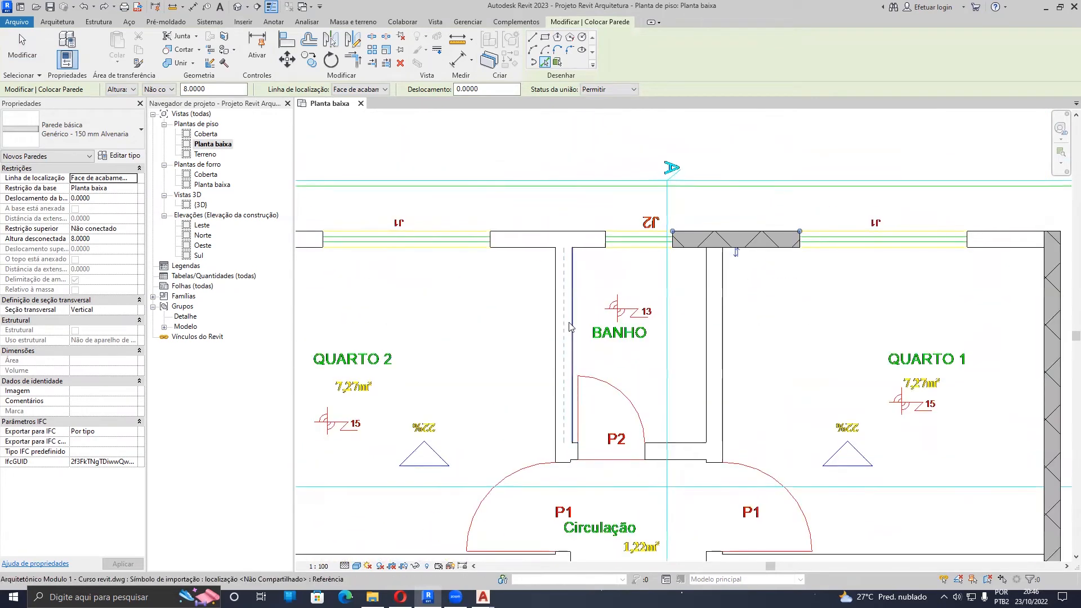
scroll(569, 327, "up", 2)
scroll(549, 298, "down", 4)
middle_click_drag(548, 294, 487, 149)
scroll(730, 356, "up", 2)
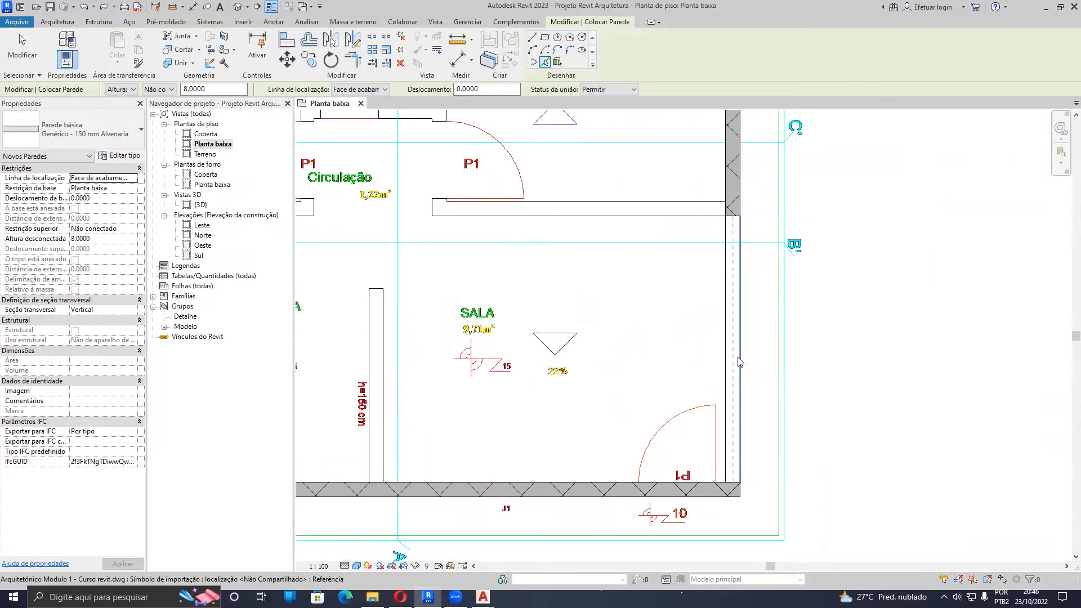
Step: Create walls from the outer top-edge lines at Quarto 1's outer corner, beside Banho, and across windows J2 and J1
scroll(739, 362, "down", 4)
scroll(765, 283, "up", 5)
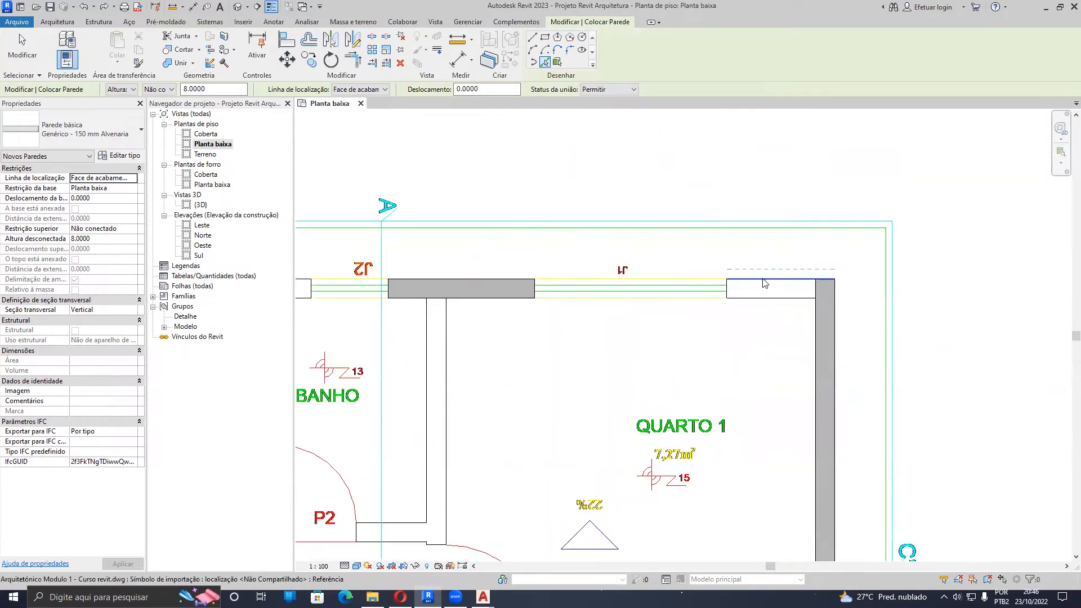
scroll(764, 283, "down", 4)
scroll(540, 285, "up", 3)
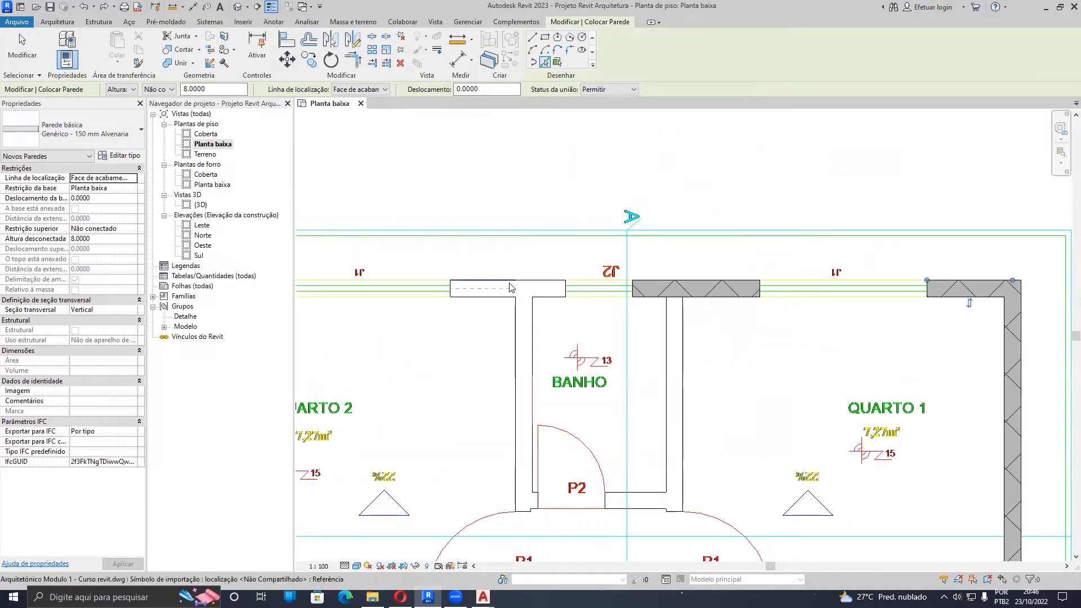
left_click(589, 285)
left_click(541, 285)
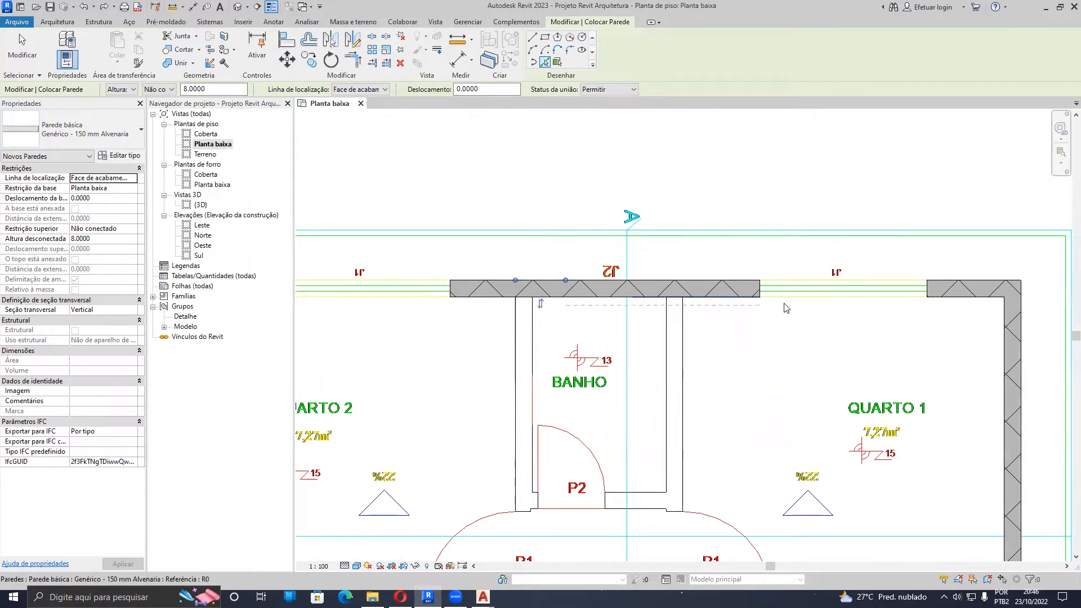
left_click(812, 285)
Step: Create the remaining top exterior walls along Quarto 2, including across its J1 window, and finish the Wall tool
scroll(813, 285, "down", 4)
scroll(530, 284, "up", 4)
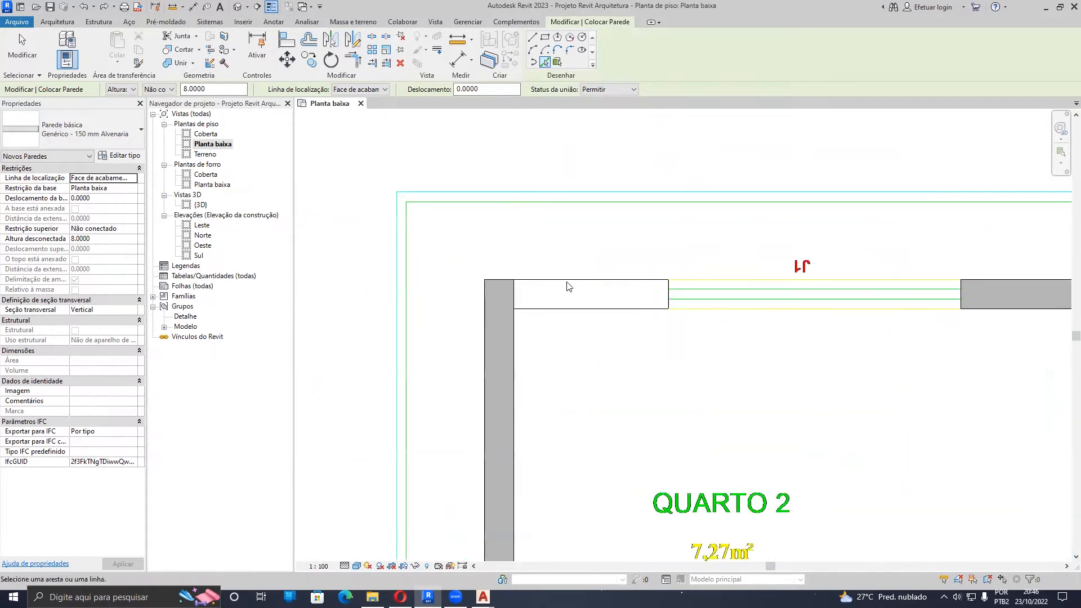
left_click(620, 285)
left_click(648, 287)
scroll(555, 329, "down", 4)
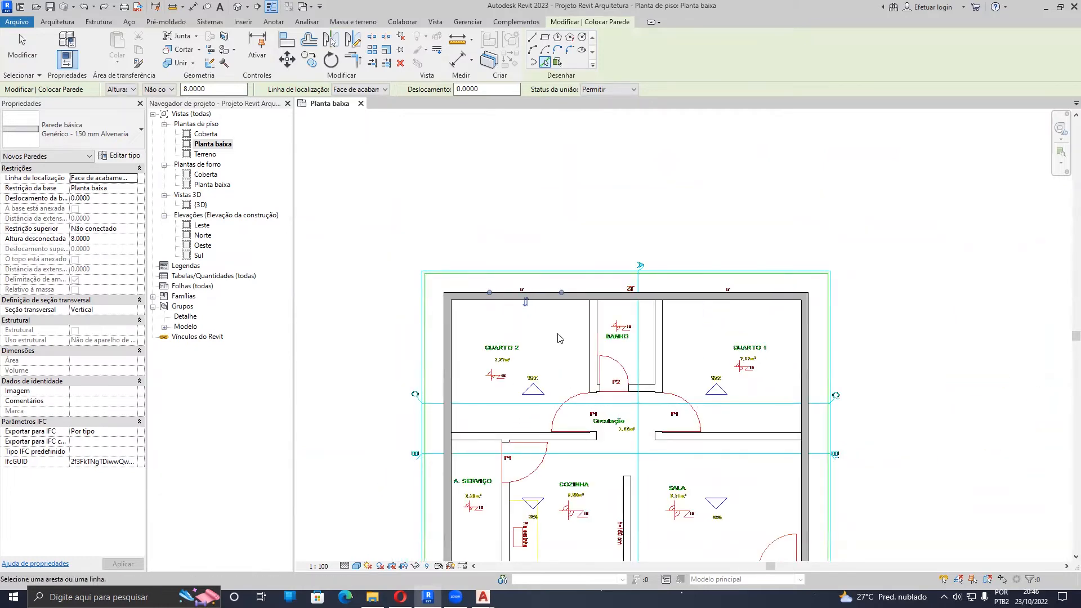
middle_click_drag(531, 345, 468, 265)
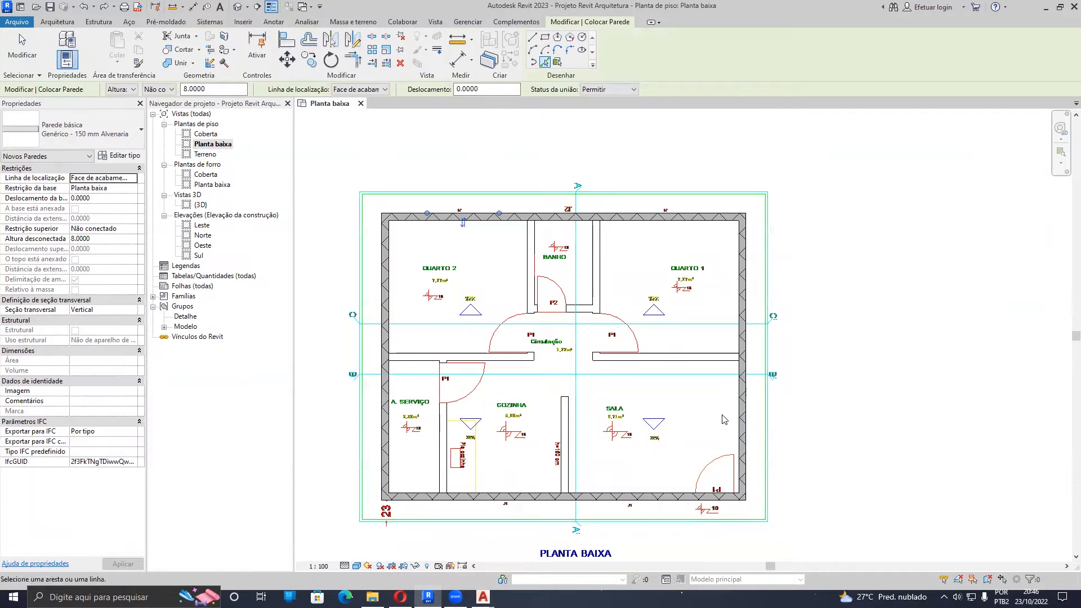
key("Escape")
key("Escape")
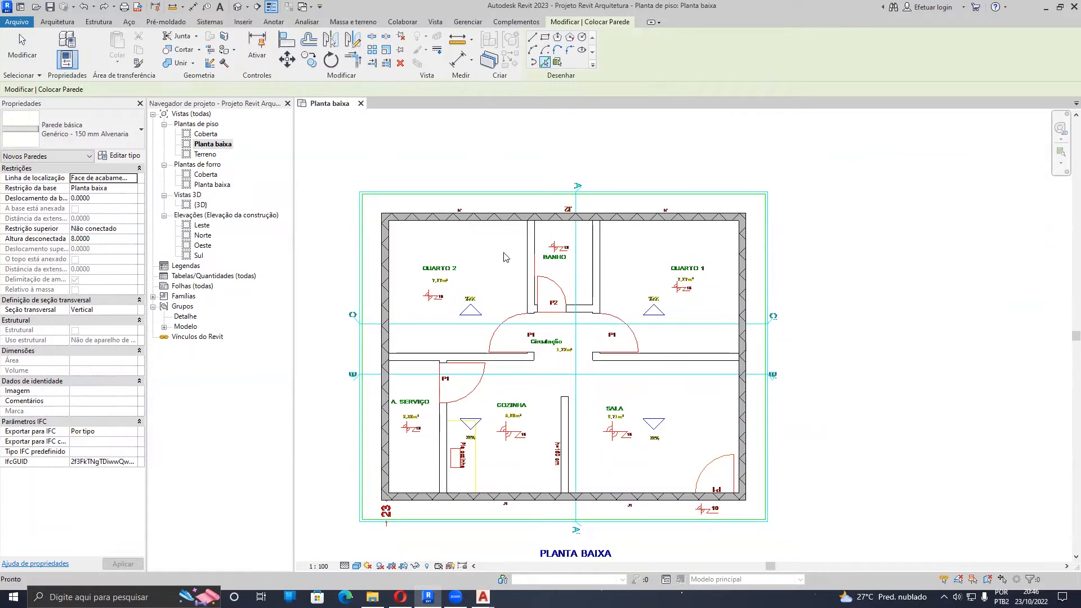
Step: Select the wall segments along the plan's top edge and right side one by one to examine how they are divided
scroll(429, 222, "up", 1)
scroll(428, 223, "up", 1)
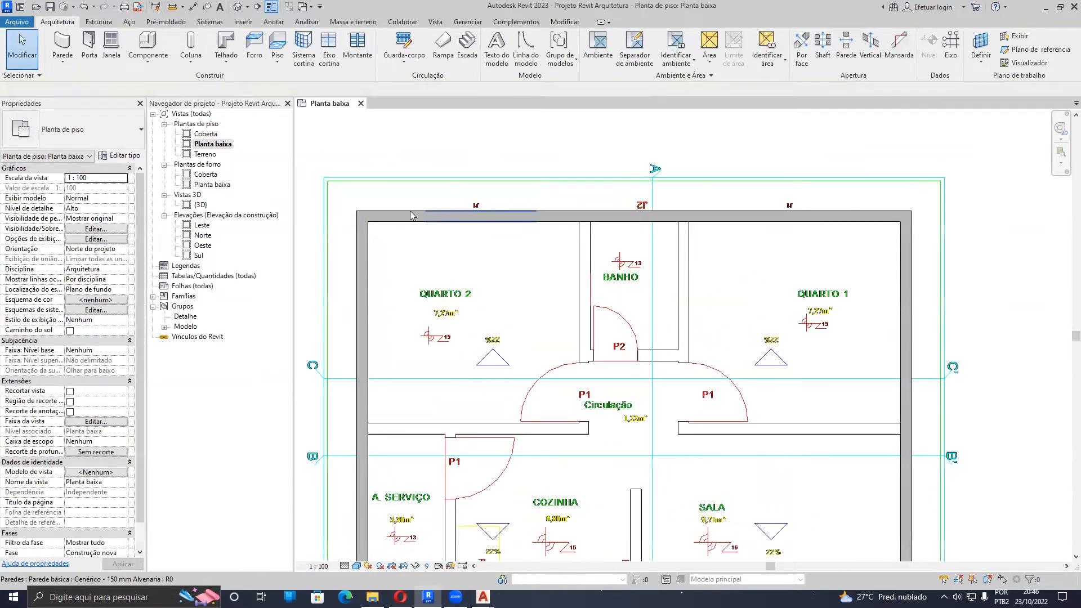
left_click(431, 218)
left_click(584, 220)
left_click(624, 221)
left_click(751, 221)
middle_click_drag(837, 237, 544, 225)
left_click(563, 209)
left_click(646, 213)
left_click(689, 248)
scroll(658, 352, "down", 1)
middle_click_drag(680, 448, 670, 334)
key("Escape")
left_click(669, 345)
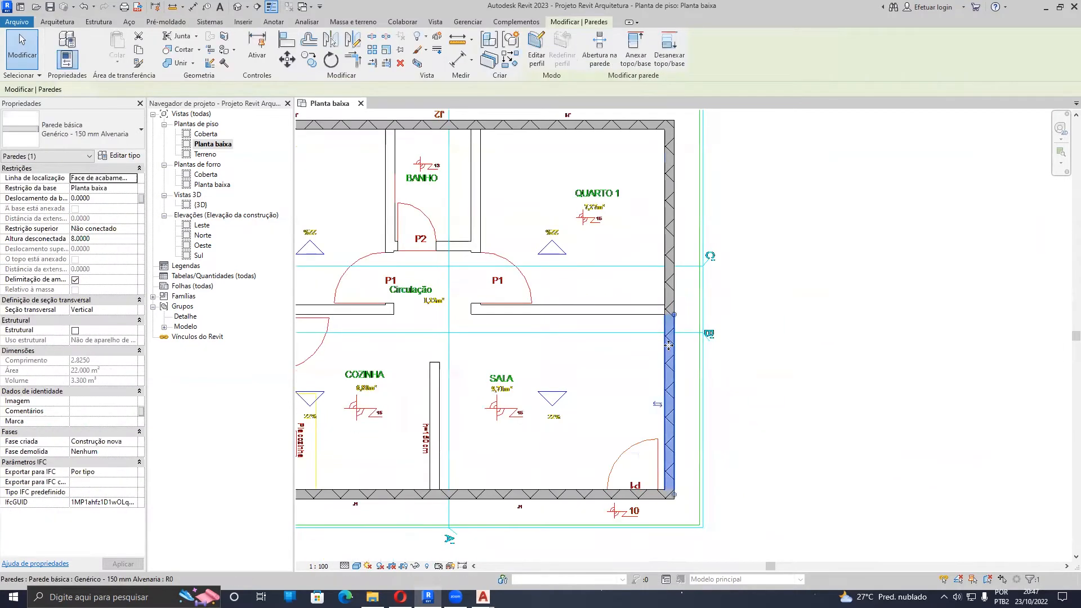
scroll(669, 345, "down", 2)
Step: Delete all the wall segments along the plan's top edge and right side
left_click_drag(387, 167, 744, 310)
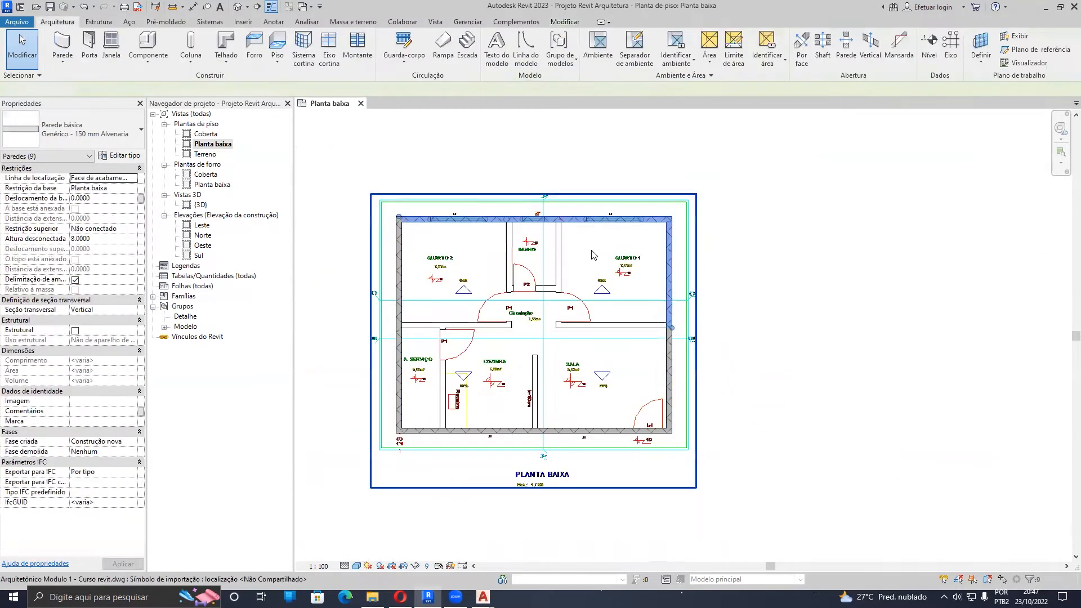
key("Delete")
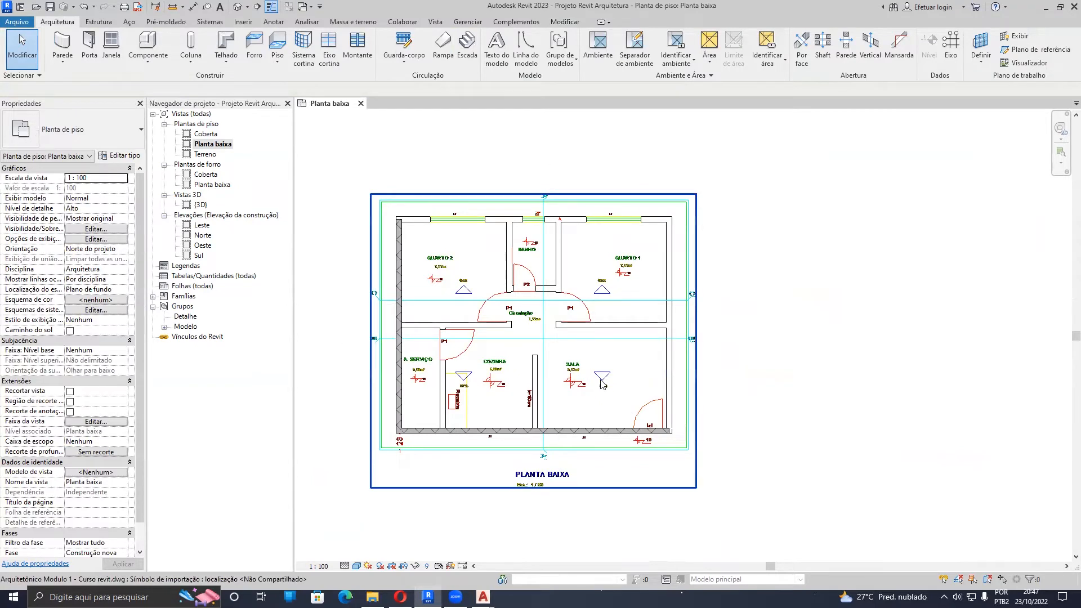
left_click(567, 25)
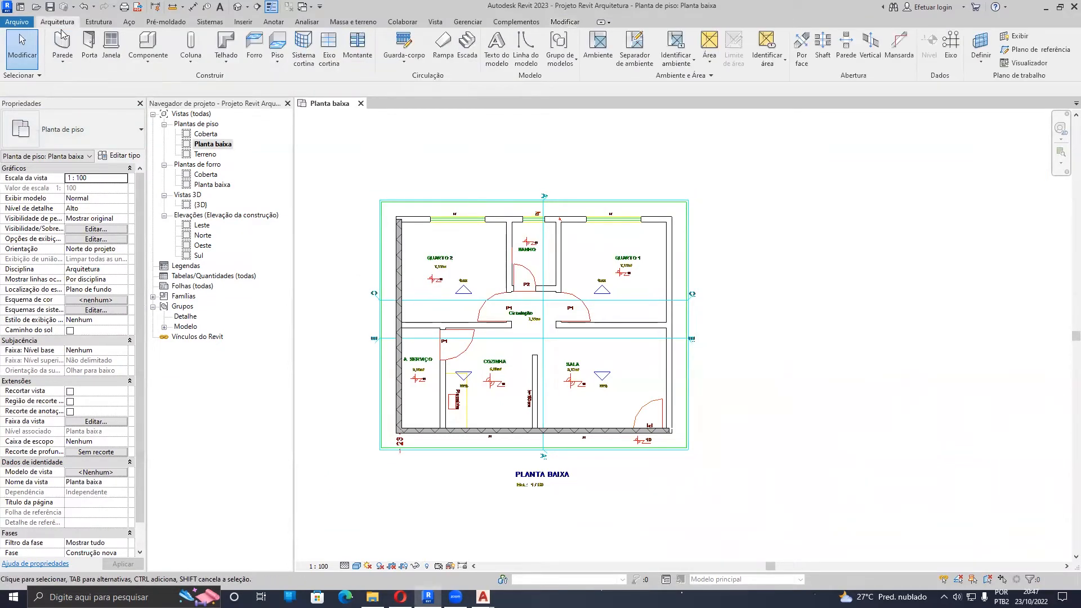
Step: Restart the Wall tool with Selecionar linhas and create walls from the outer lines of Quarto 2's top segment near Banho and Quarto 1's right side
key("w")
key("a")
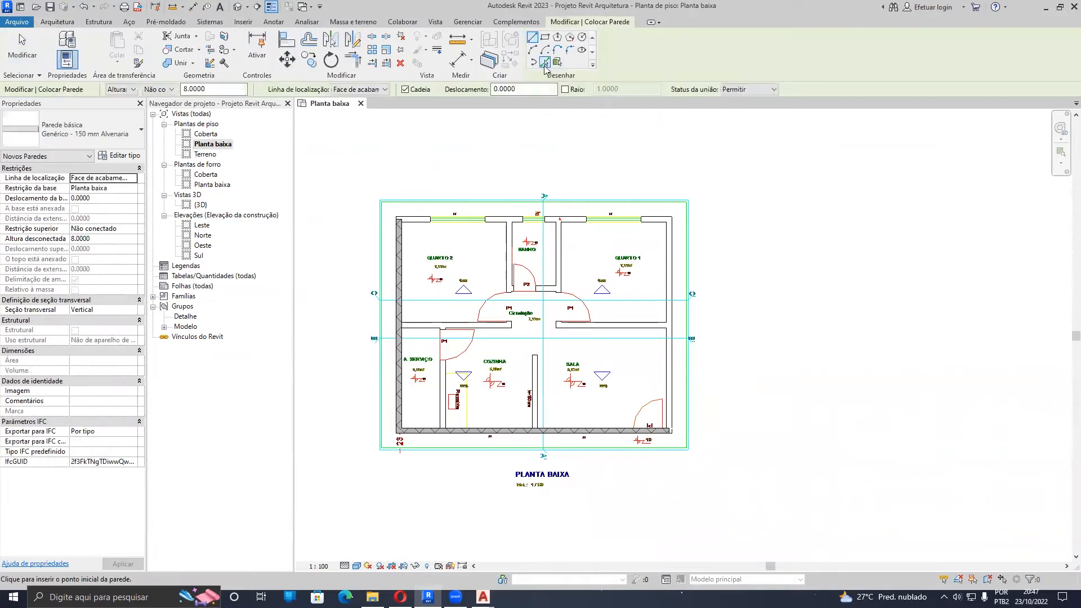
left_click(544, 63)
scroll(439, 221, "up", 5)
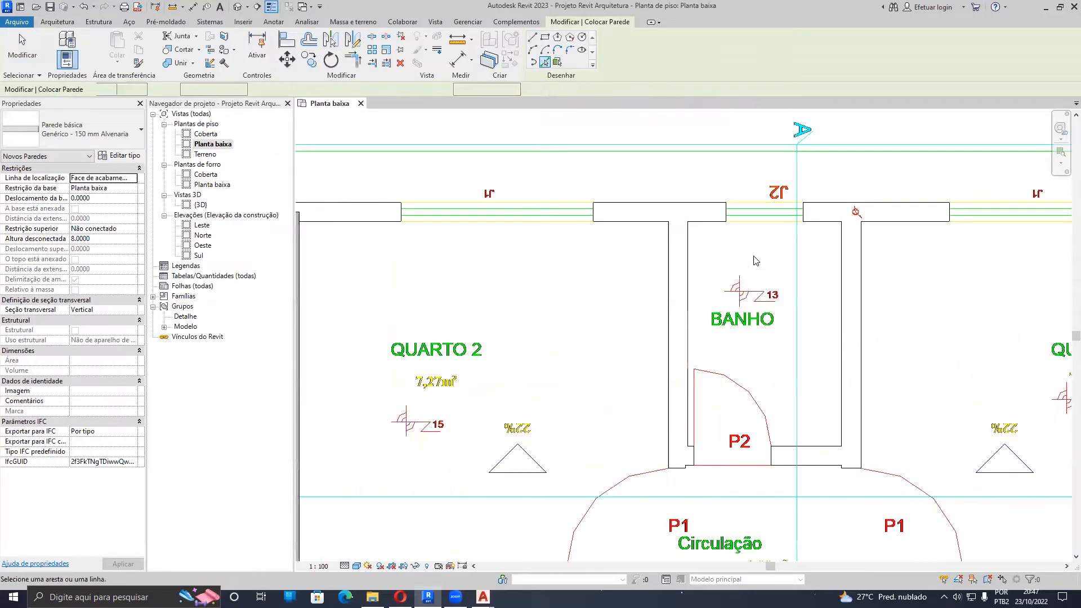
scroll(756, 261, "up", 2)
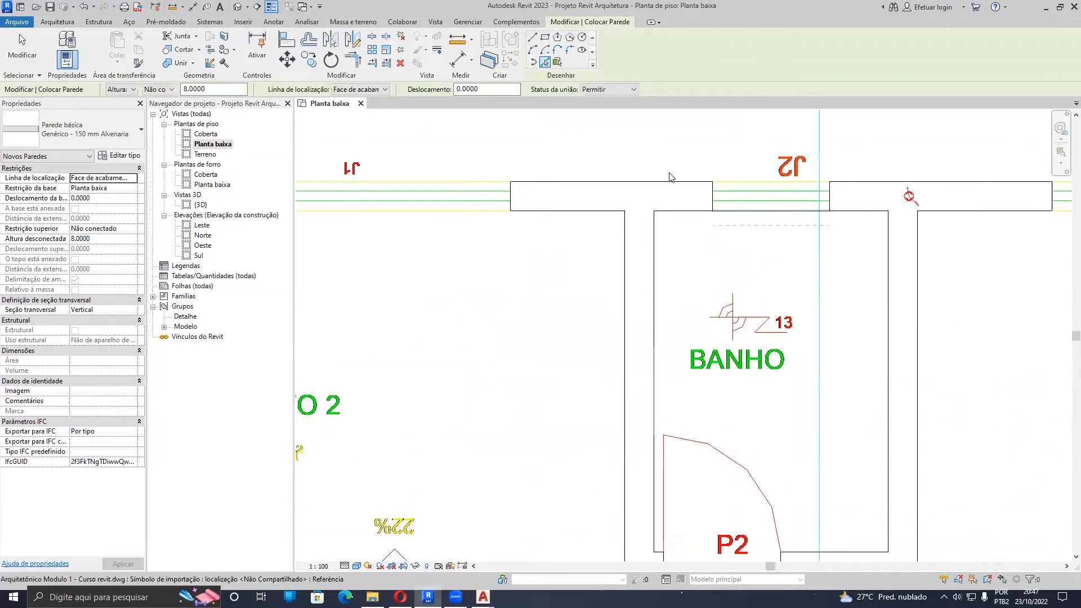
left_click(590, 188)
scroll(538, 176, "down", 5)
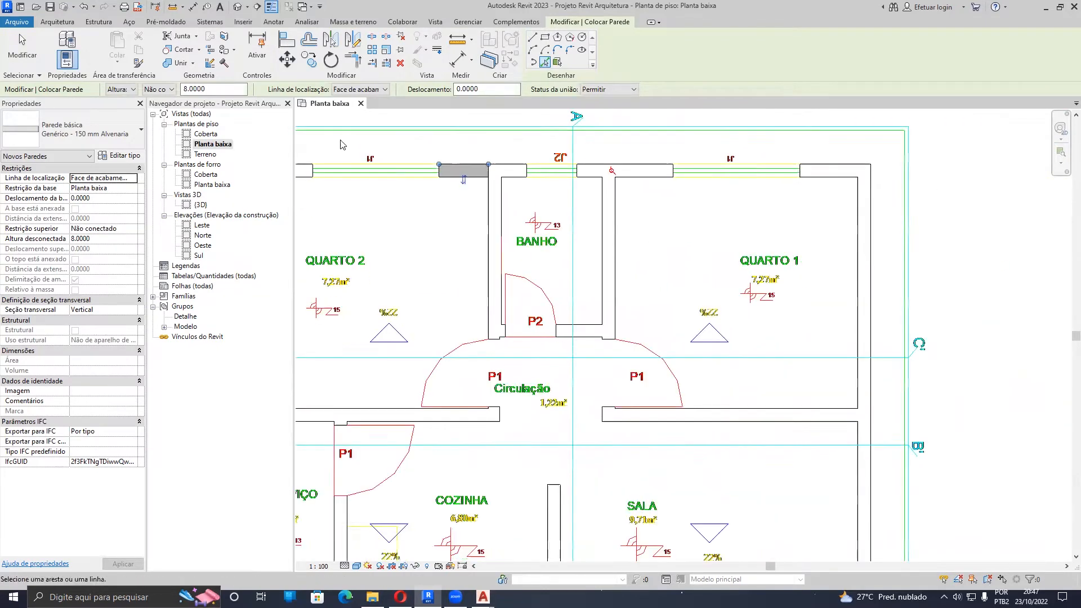
scroll(647, 197, "up", 5)
left_click(643, 198)
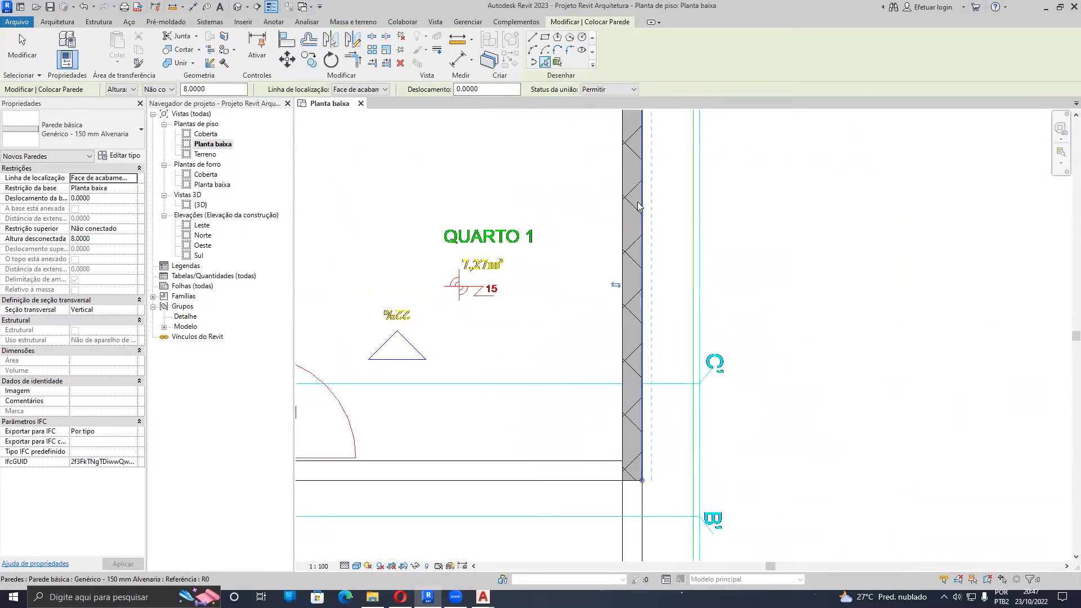
Step: Trim/extend the left exterior wall and the short top wall segment to meet at Quarto 2's outer corner
scroll(638, 202, "down", 5)
scroll(743, 295, "up", 2)
scroll(704, 279, "up", 2)
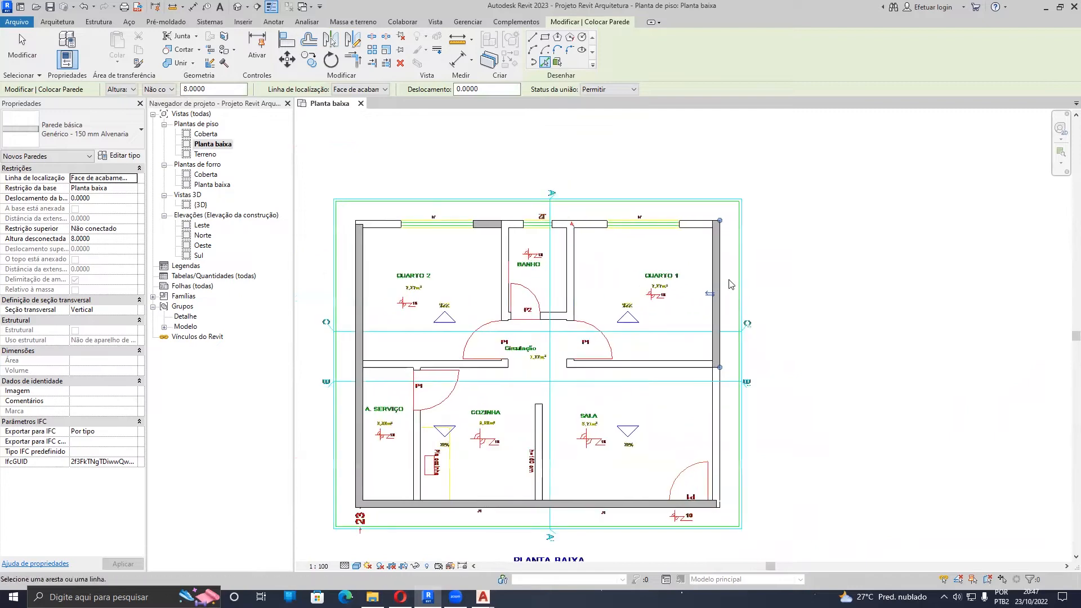
left_click(353, 60)
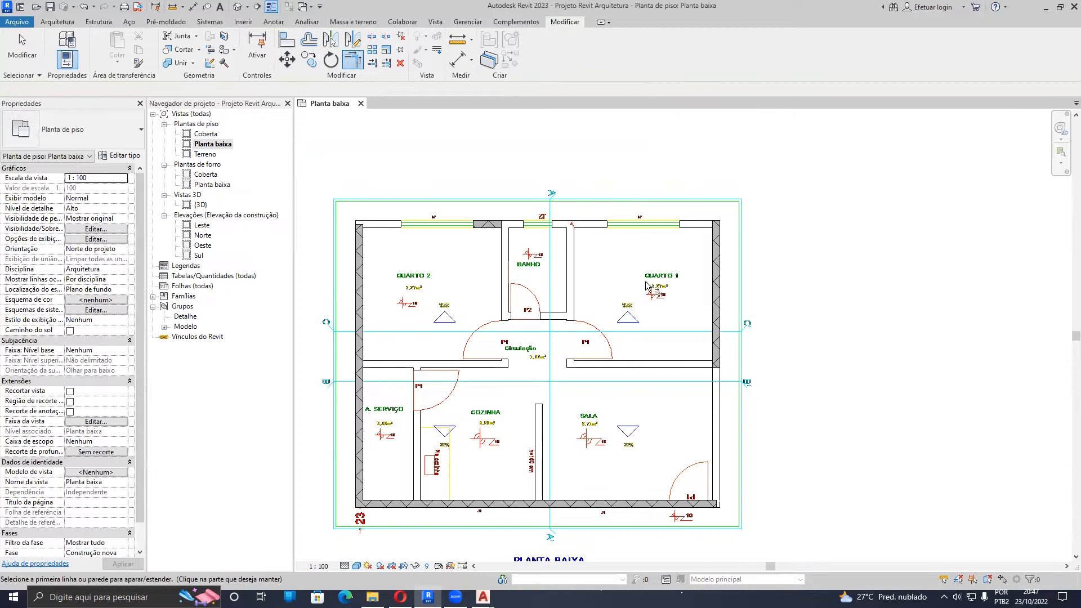
left_click(358, 247)
scroll(358, 247, "up", 5)
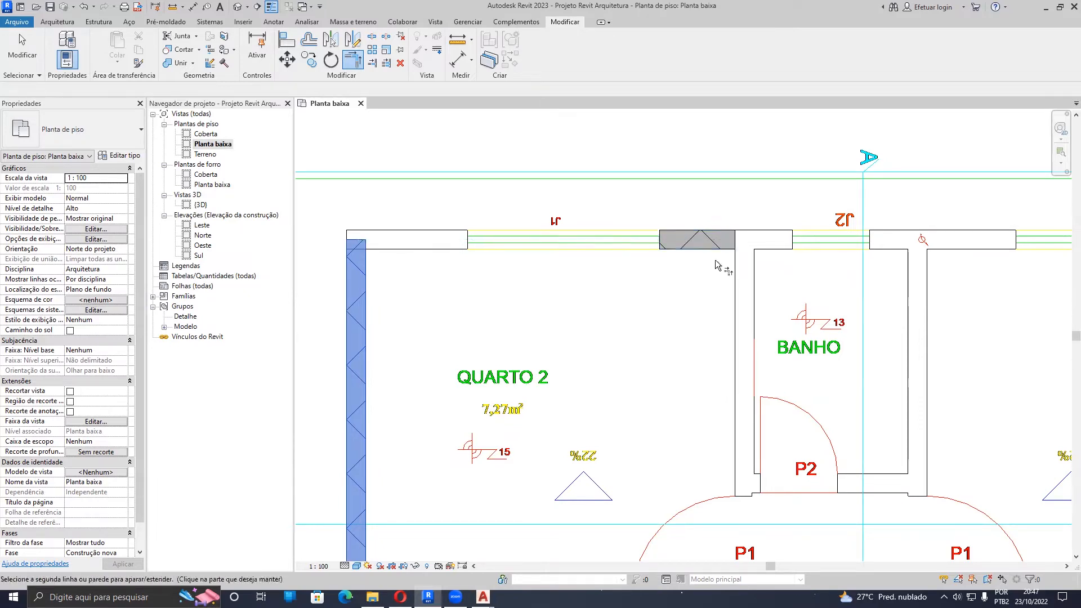
left_click(702, 241)
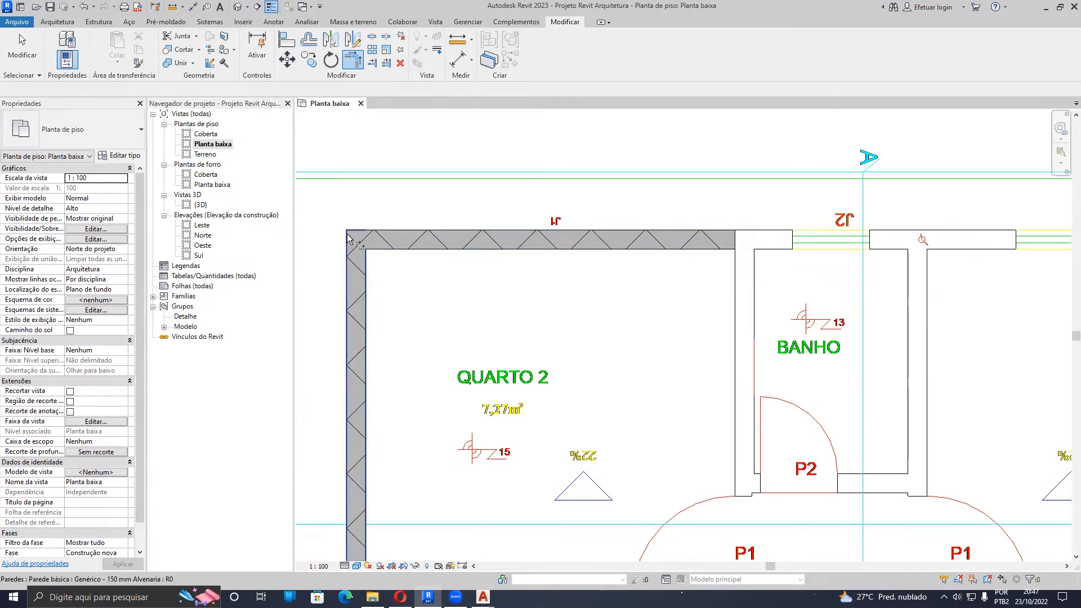
key("Escape")
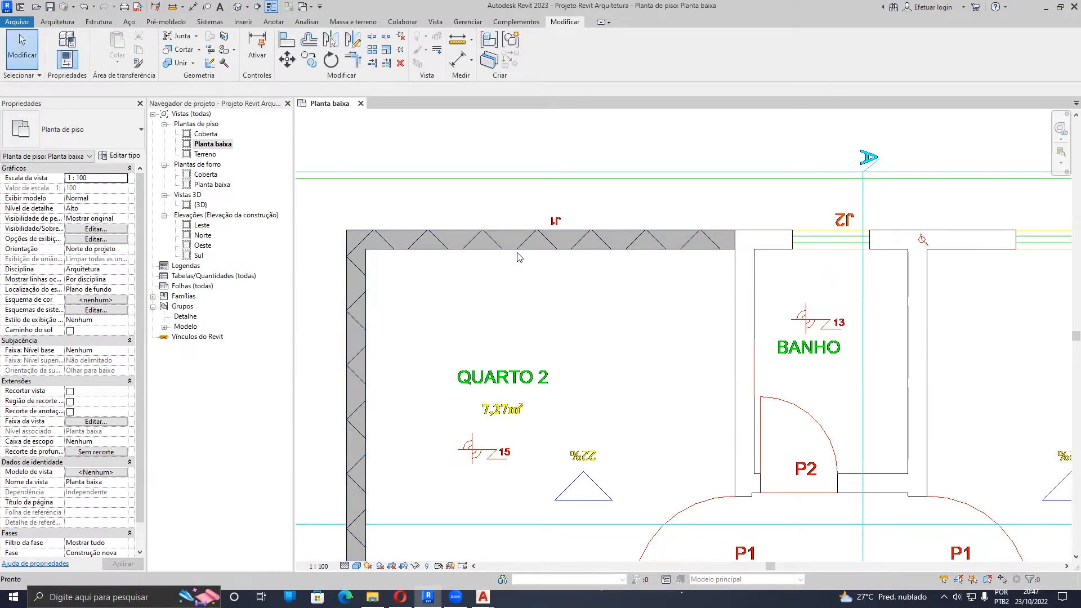
left_click(518, 242)
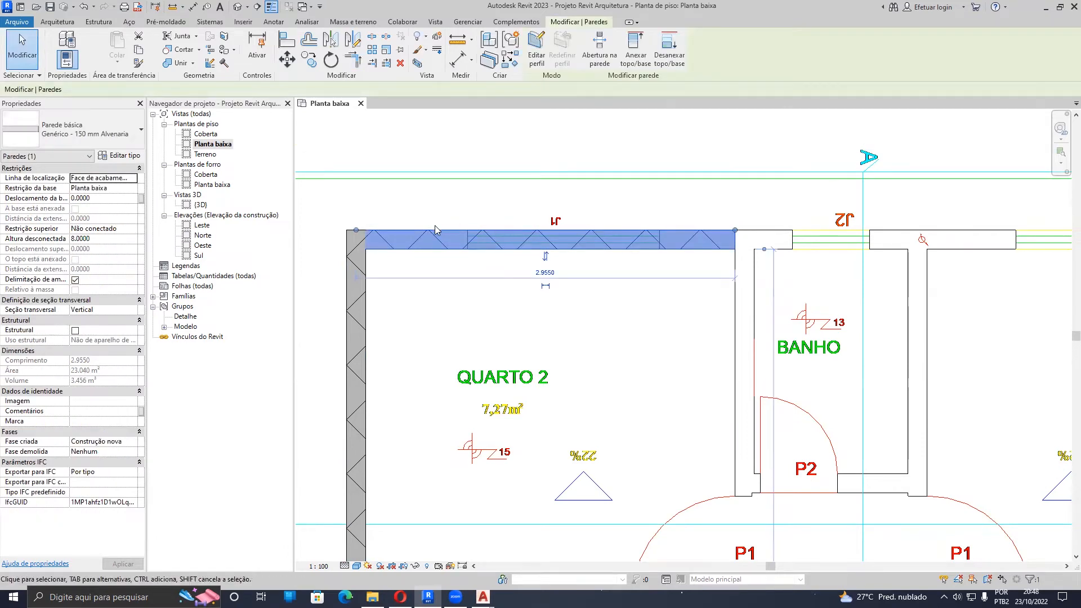
left_click(521, 258)
left_click_drag(557, 217, 774, 317)
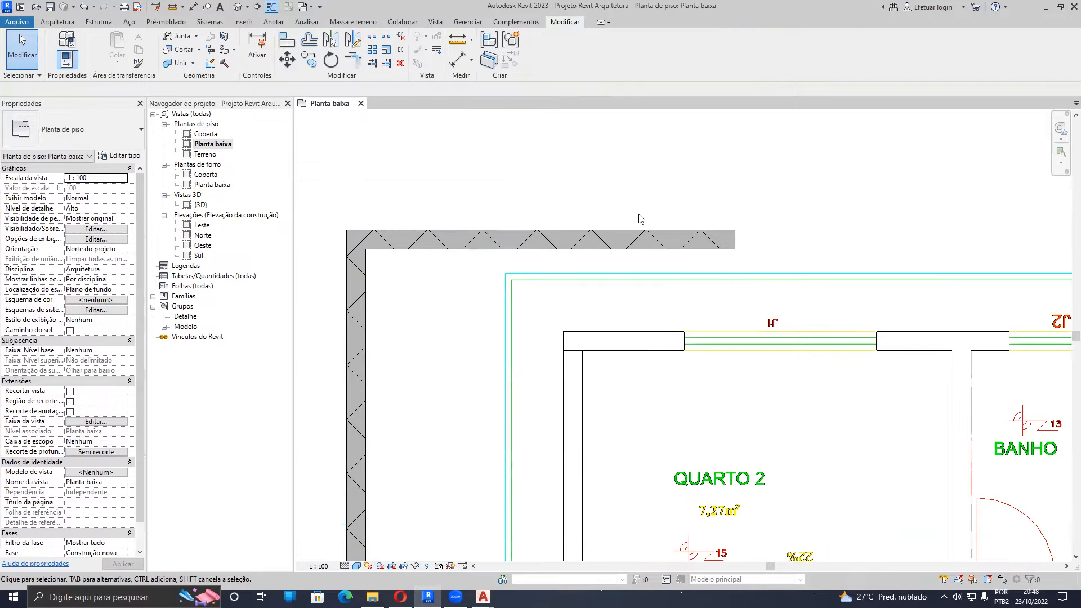
key("ctrl+z")
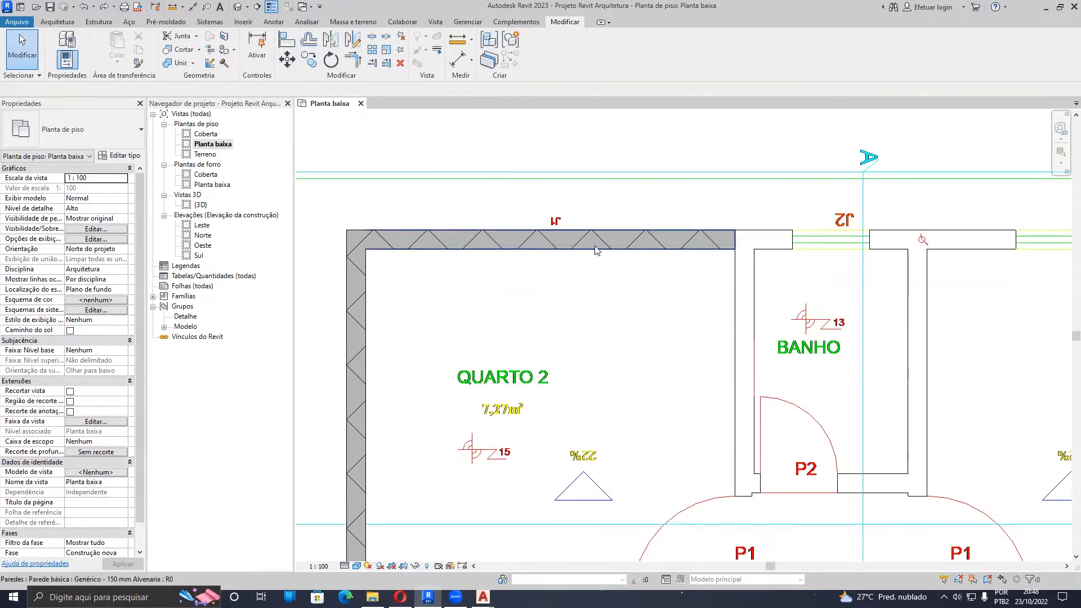
Step: Trim/extend the top exterior wall and the right exterior wall to meet at Quarto 1's outer corner
scroll(648, 254, "down", 3)
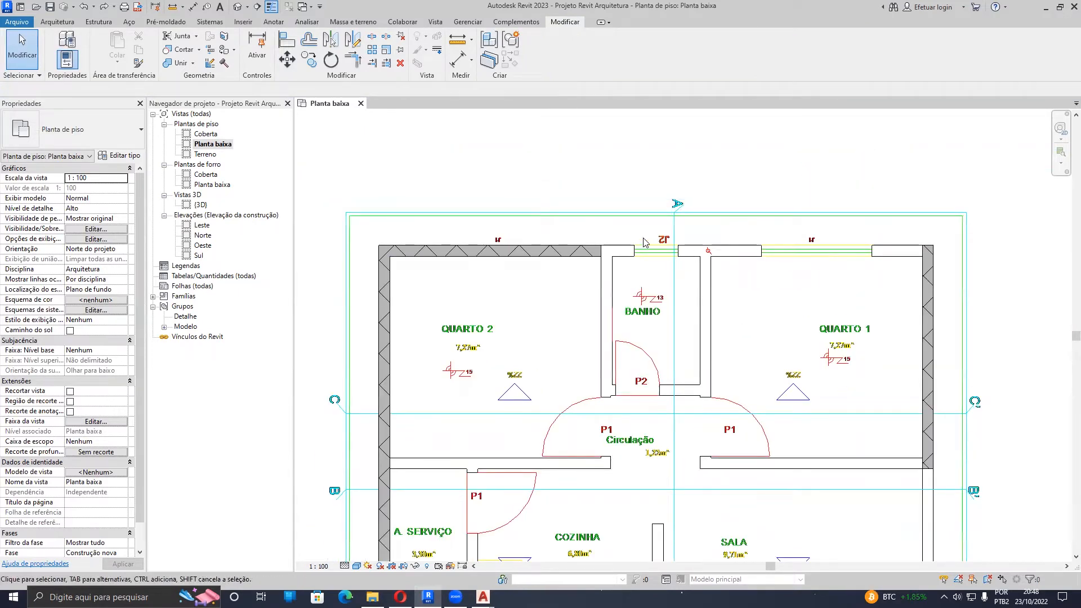
middle_click_drag(737, 333, 653, 283)
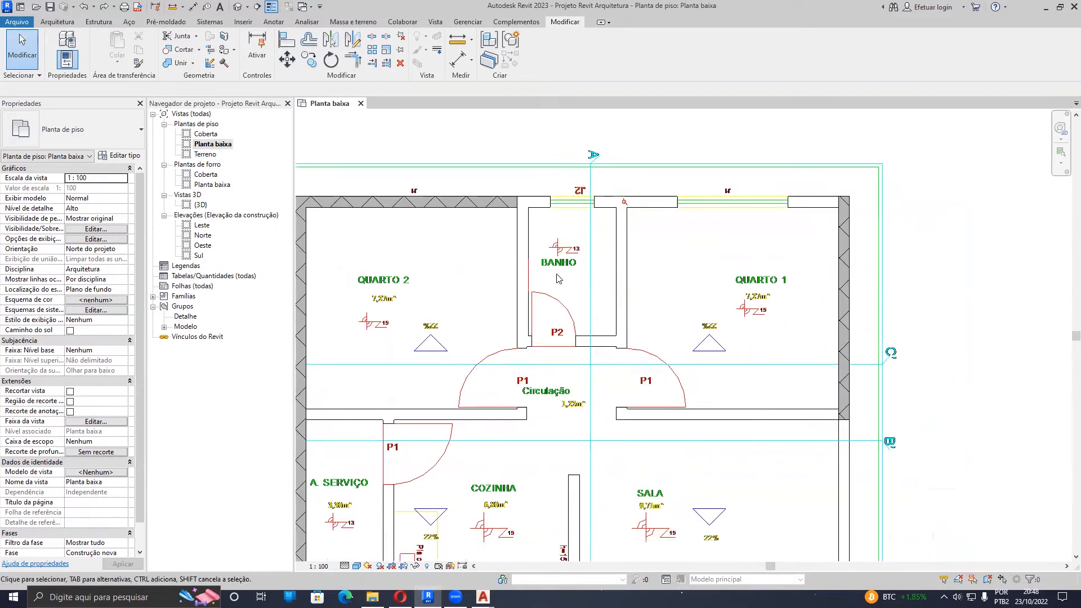
key("r")
left_click(478, 203)
left_click(844, 226)
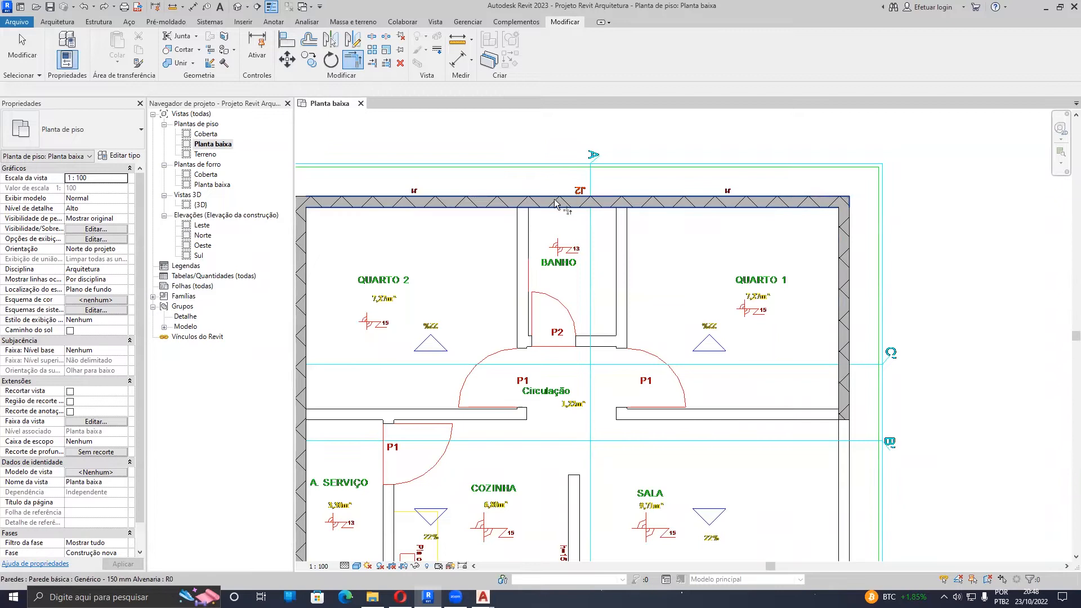
Step: Trim/extend the right exterior wall and the bottom exterior wall to meet at the corner by Sala's entrance door
scroll(841, 207, "down", 2)
middle_click_drag(846, 214, 593, 113)
left_click(577, 159)
left_click(535, 397)
middle_click_drag(556, 369, 663, 486)
middle_click_drag(714, 253, 764, 236)
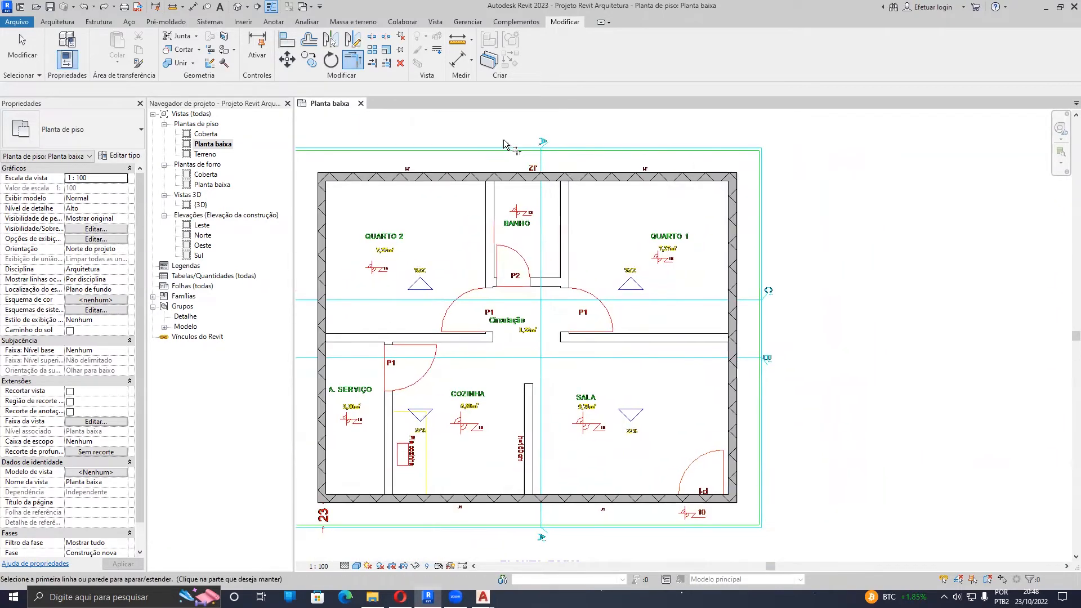
Step: Select the bottom, right and left exterior walls in turn to check that each side is a single wall
left_click(486, 498)
left_click(739, 299)
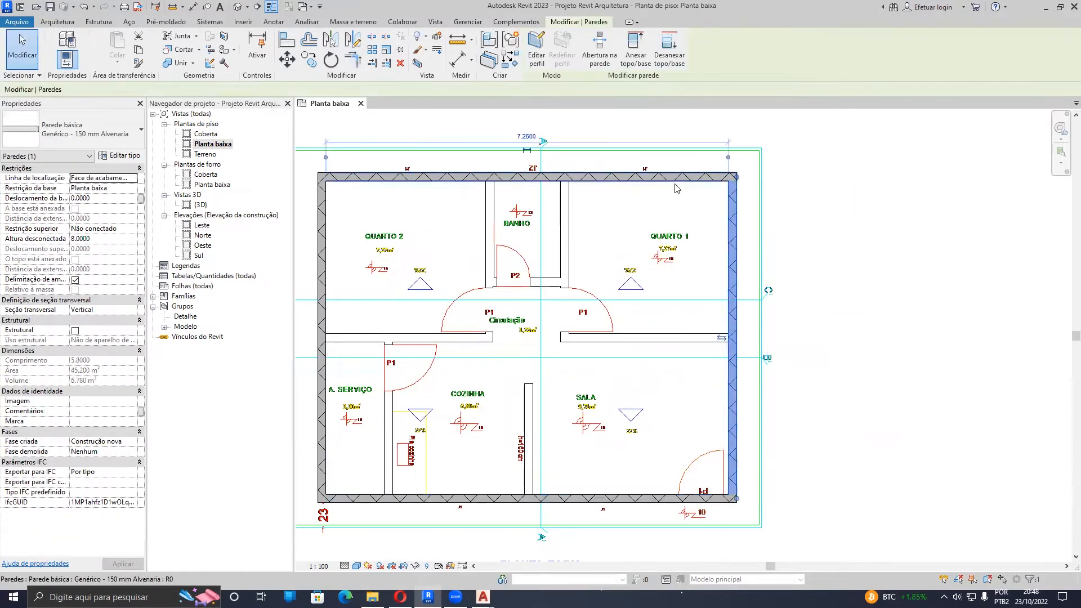
left_click(321, 256)
middle_click_drag(457, 290, 555, 286)
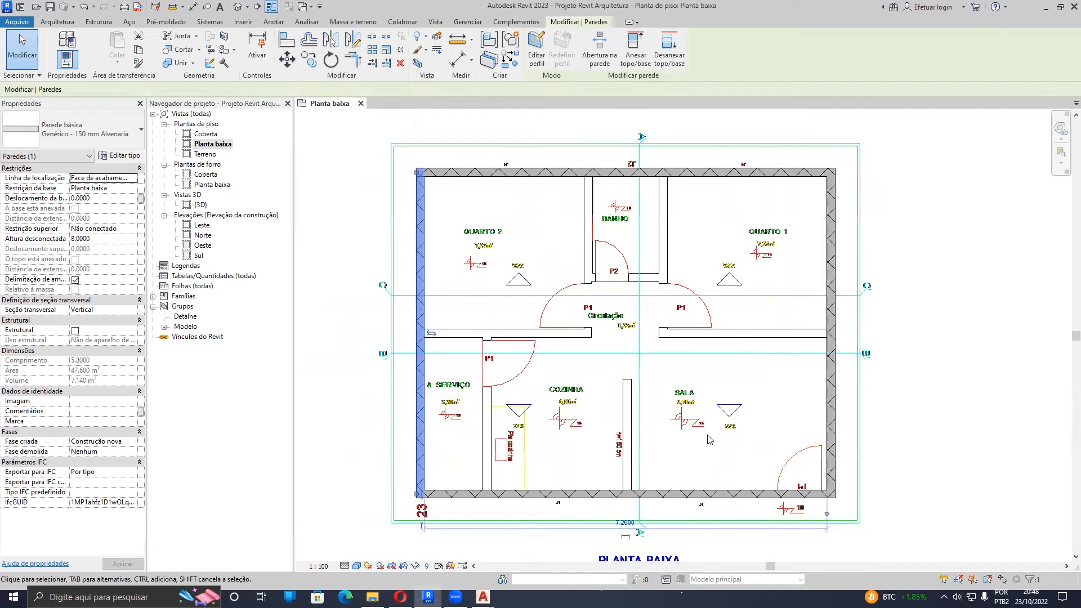
Step: Examine the bottom exterior wall where it covers the plan's J1 windows and the P1 entrance door of Sala
scroll(836, 515, "up", 5)
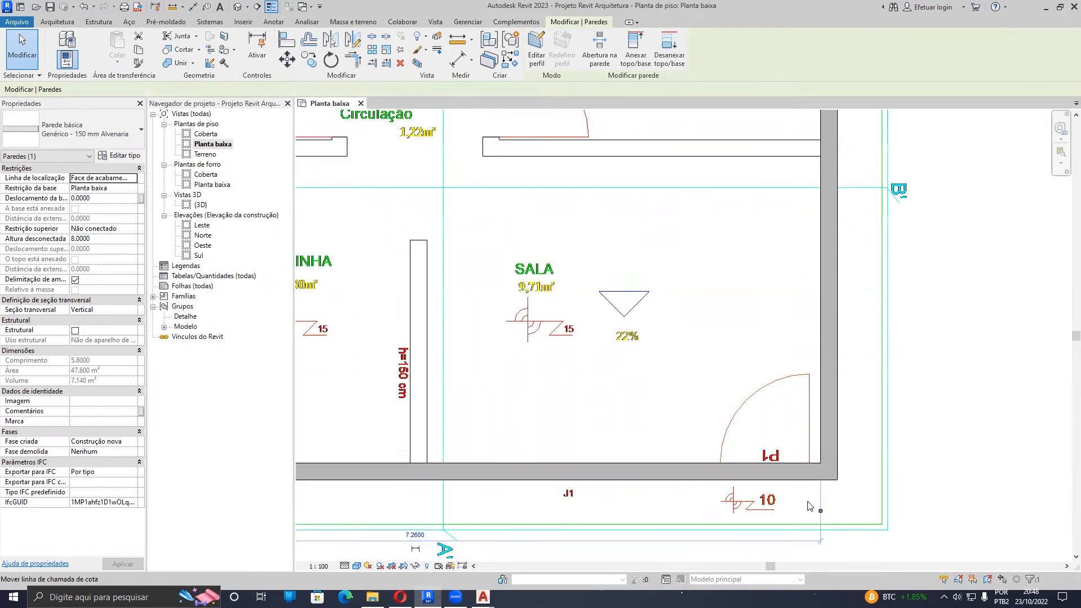
scroll(772, 438, "down", 4)
scroll(482, 462, "up", 4)
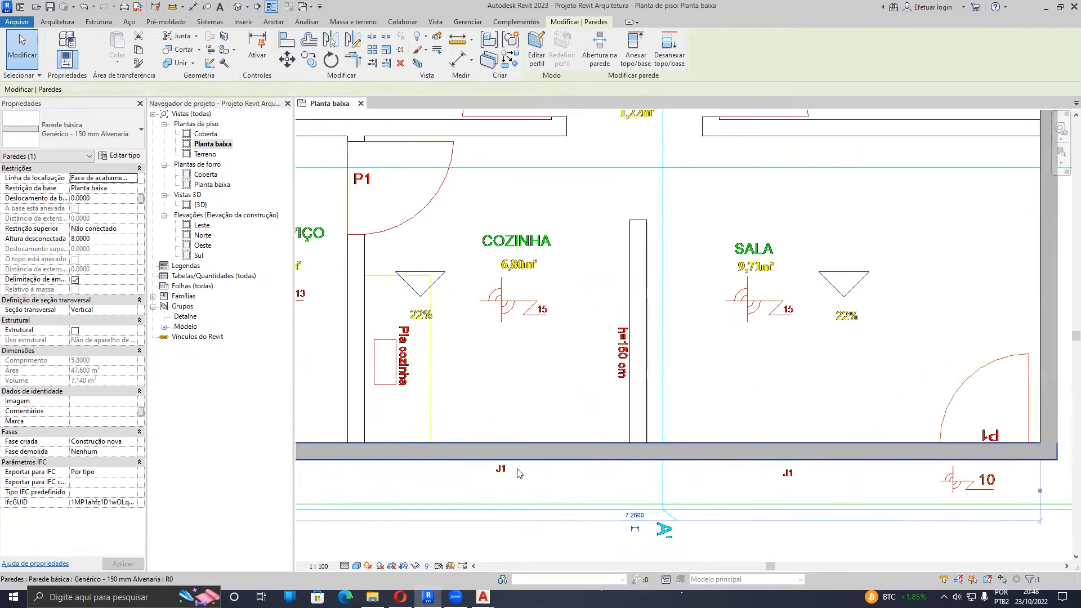
scroll(566, 497, "down", 5)
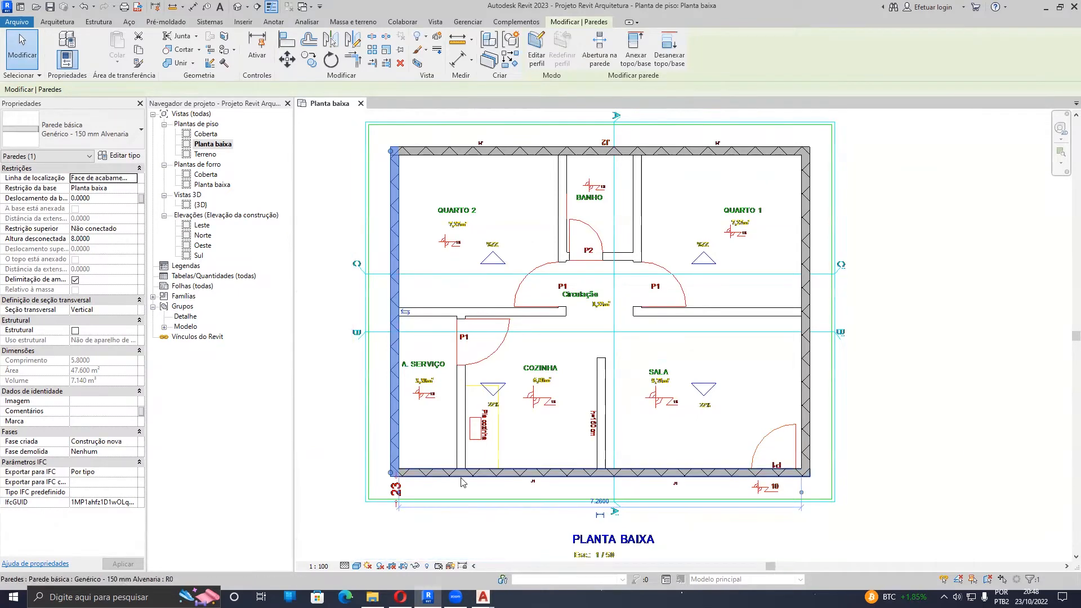
scroll(741, 478, "down", 2)
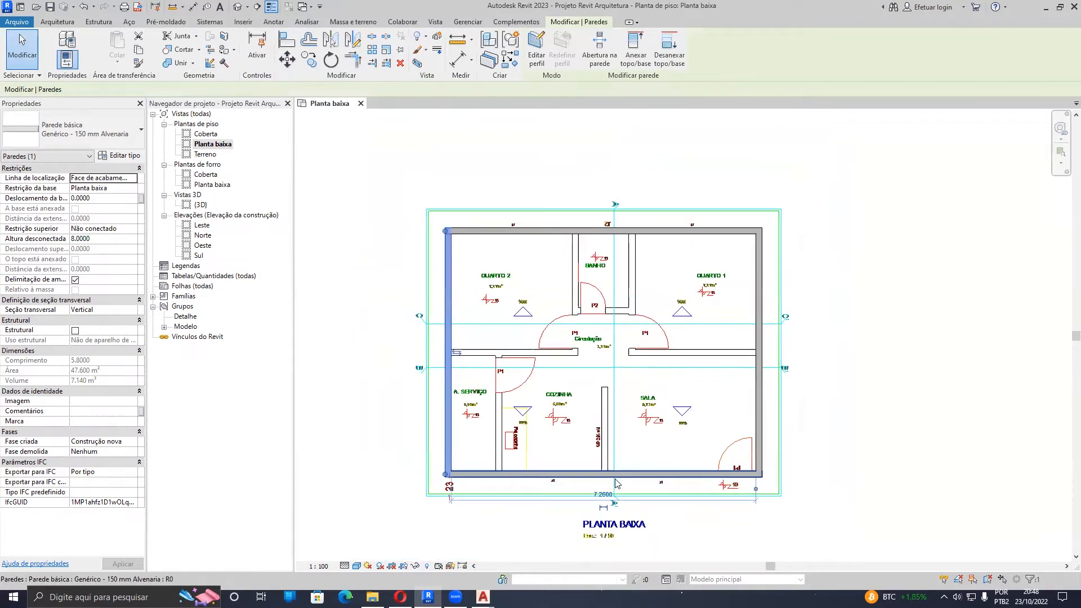
scroll(735, 487, "up", 3)
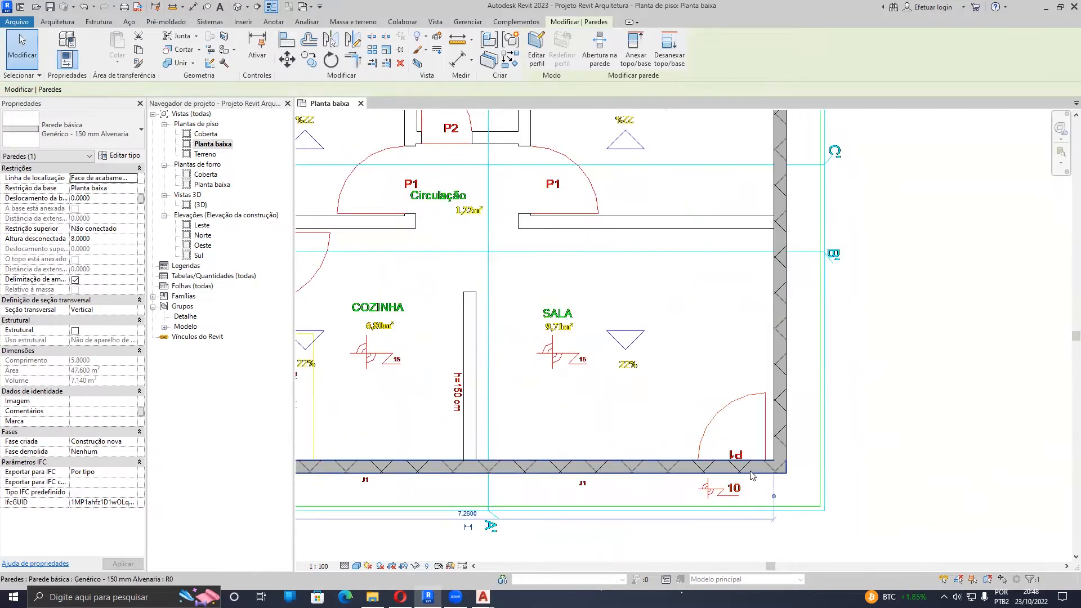
middle_click_drag(557, 496, 678, 477)
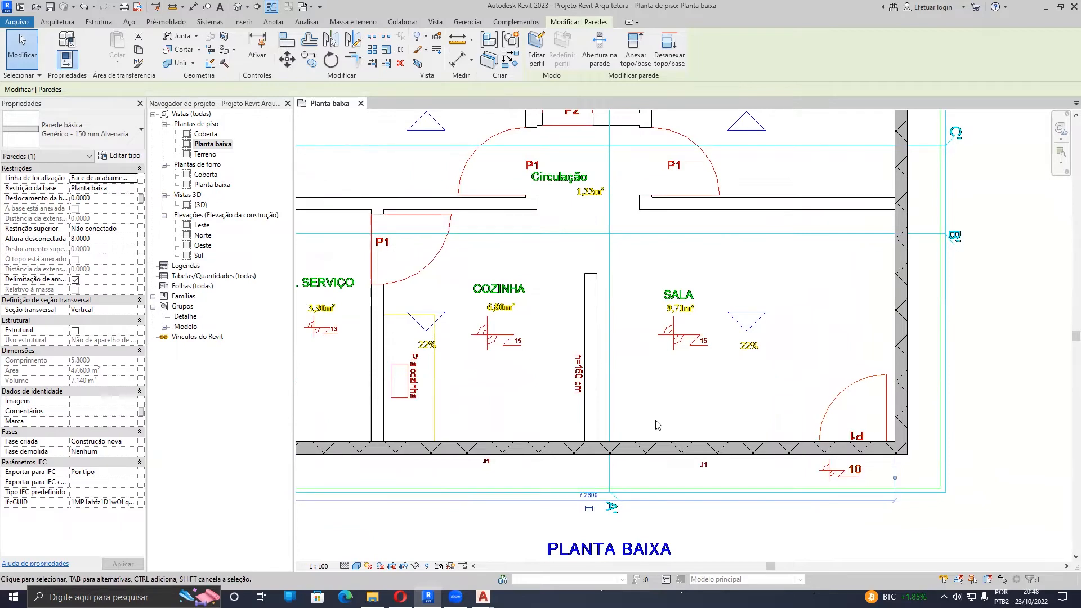
scroll(657, 425, "down", 3)
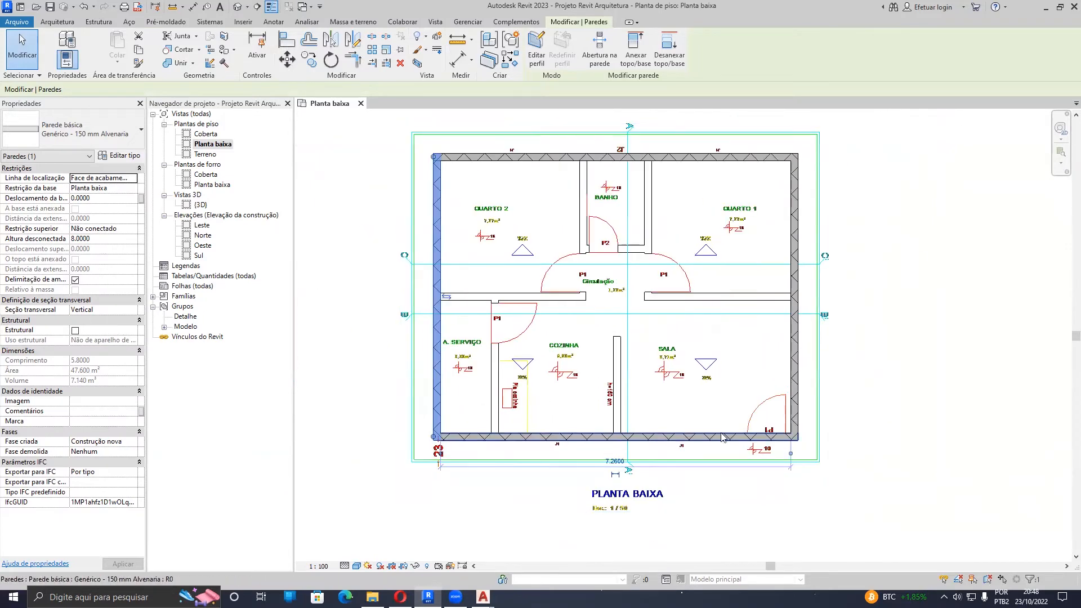
scroll(507, 462, "up", 3)
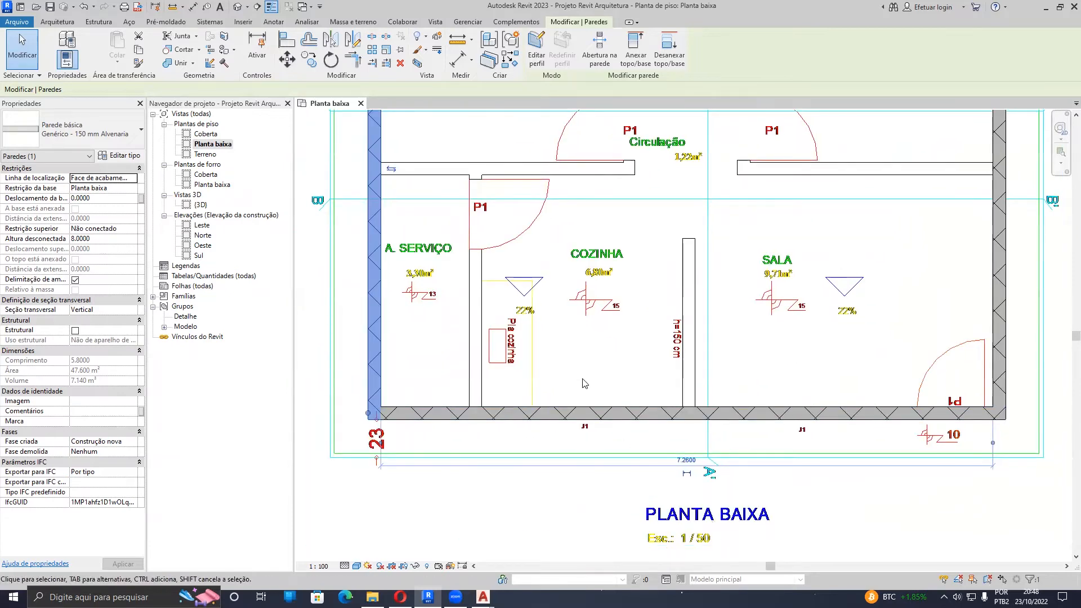
scroll(560, 411, "up", 4)
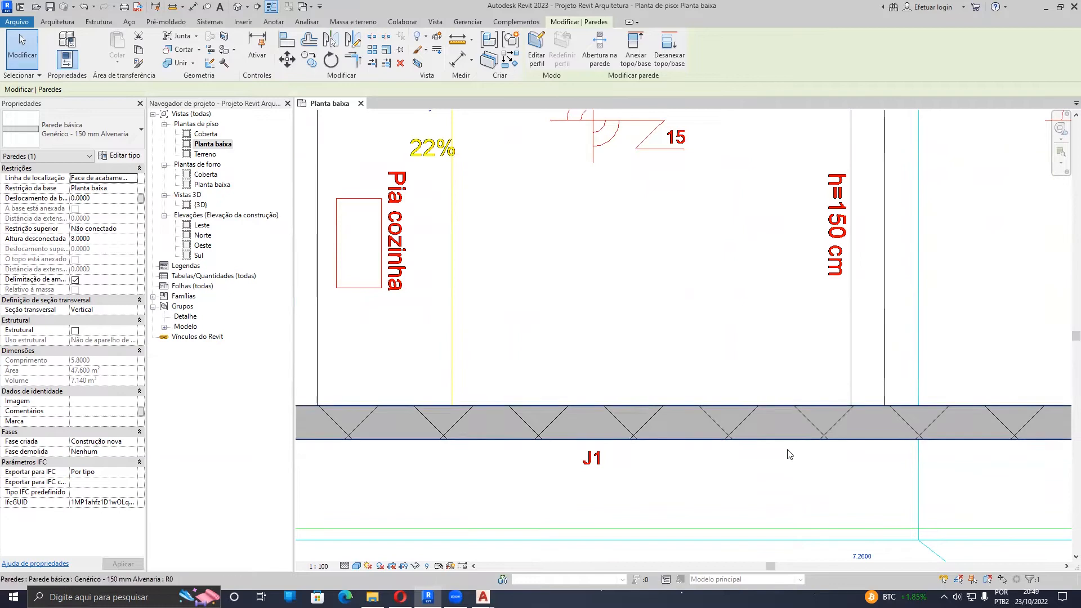
middle_click_drag(731, 408, 738, 361)
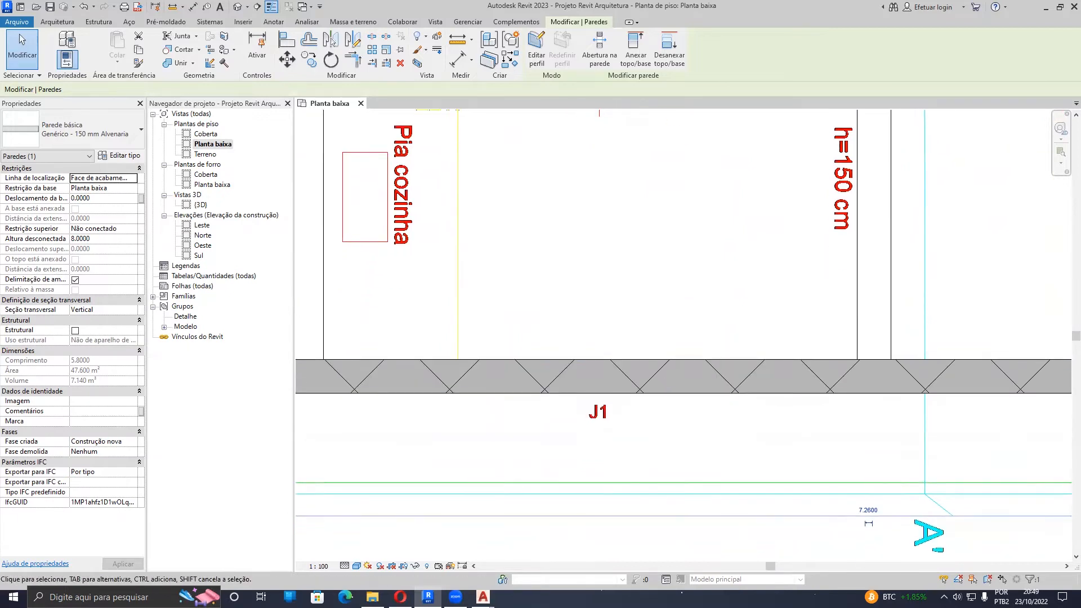
Step: Switch the view's visual style to wireframe (Estrutura de arame) and inspect the J1 window lines under the bottom exterior wall
left_click(357, 566)
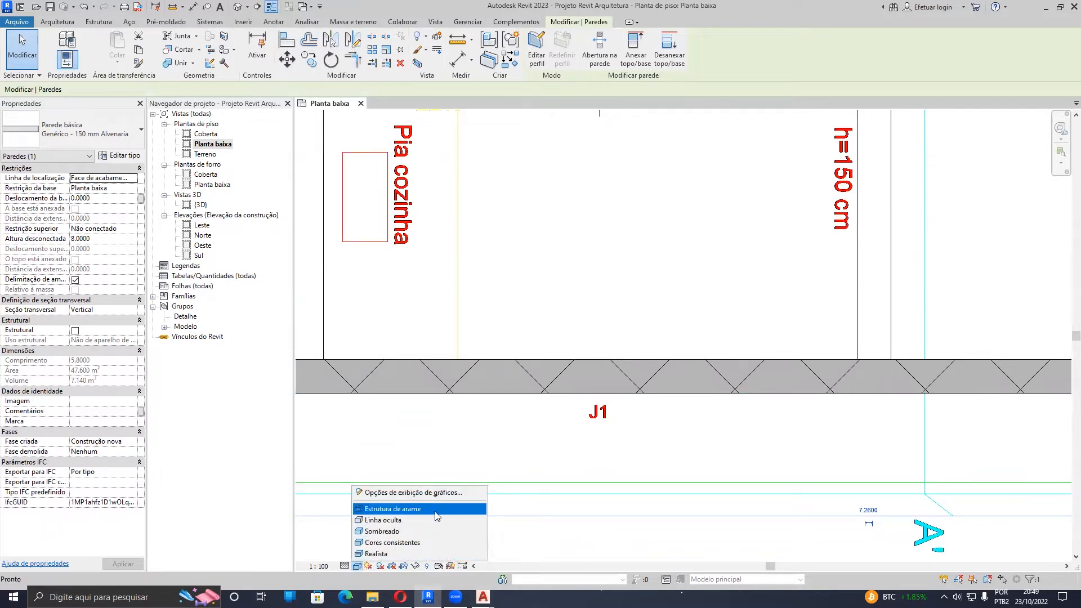
left_click(388, 509)
scroll(442, 405, "down", 4)
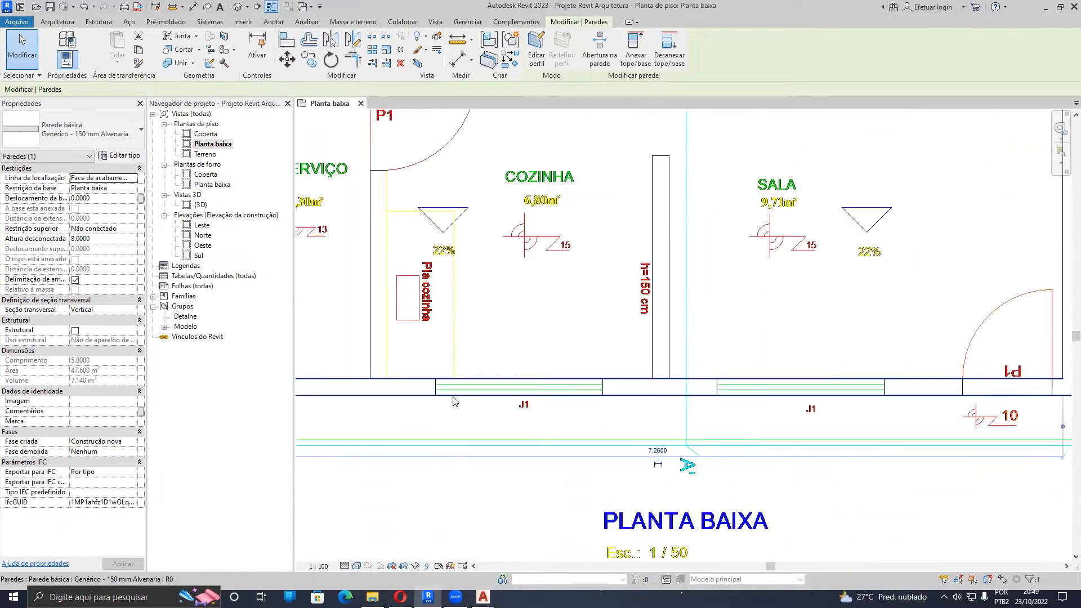
scroll(448, 399, "up", 4)
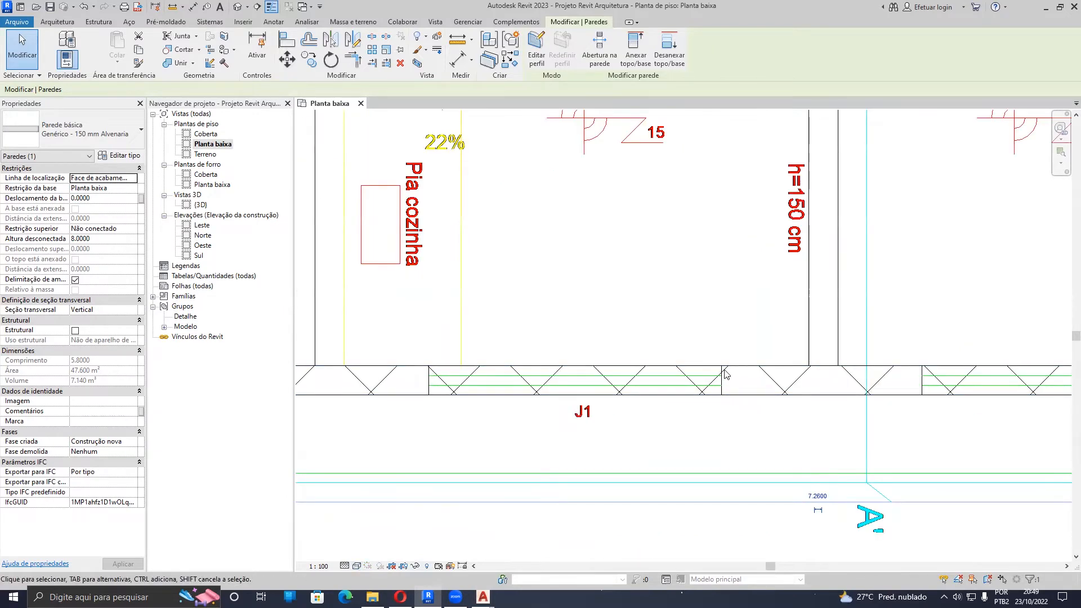
scroll(443, 385, "down", 2)
scroll(794, 393, "up", 2)
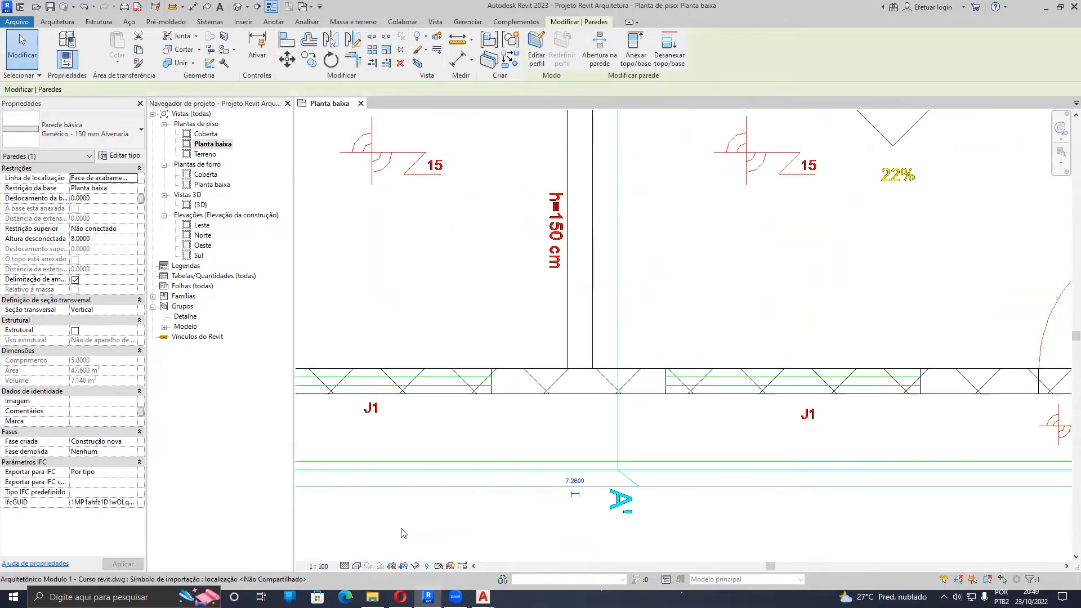
Step: Set the floor plan view's visual style to Sombreado and return to the whole plan
left_click(359, 566)
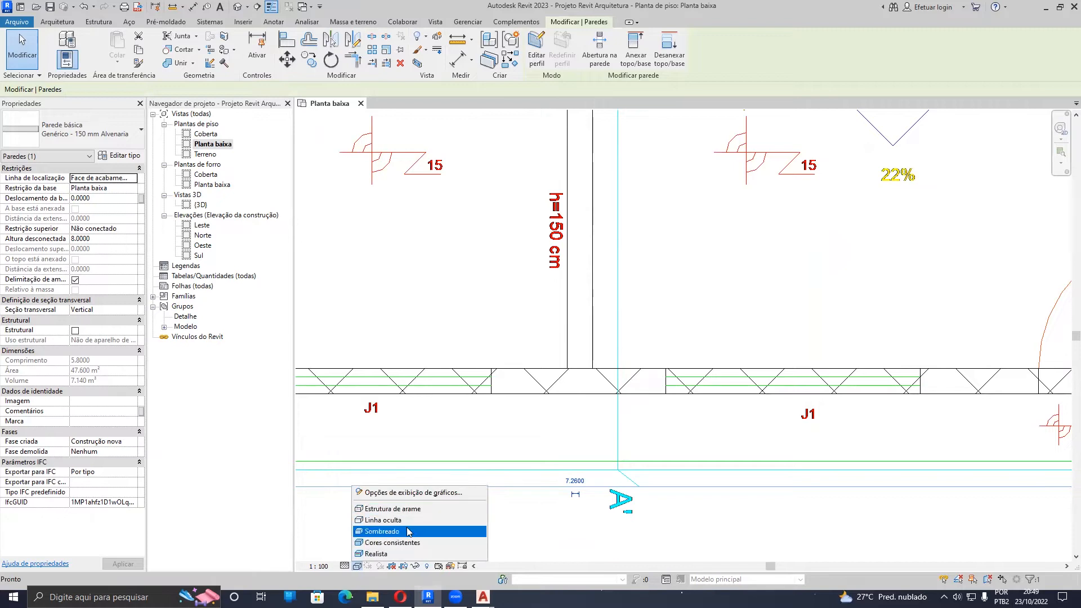
left_click(382, 531)
scroll(619, 478, "down", 3)
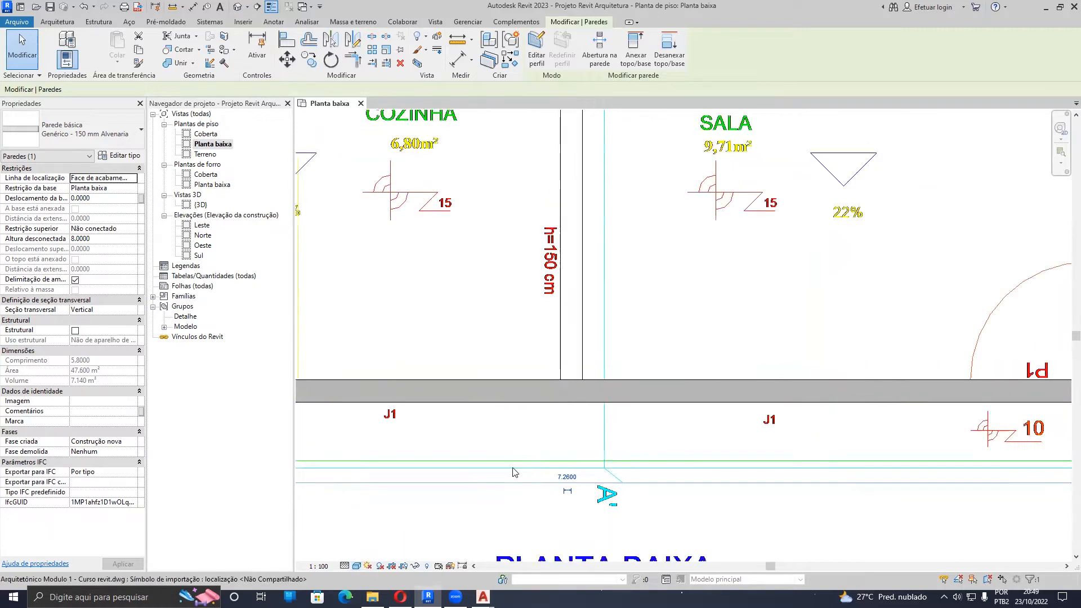
scroll(614, 476, "down", 3)
scroll(514, 475, "up", 1)
middle_click_drag(534, 463, 557, 562)
scroll(527, 433, "down", 2)
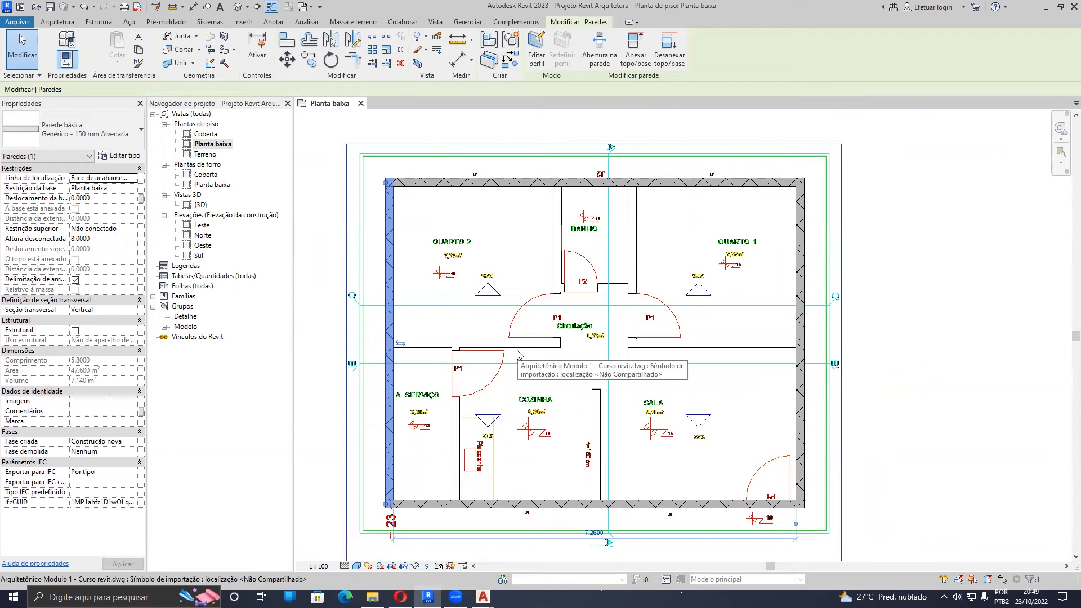
key("w")
key("a")
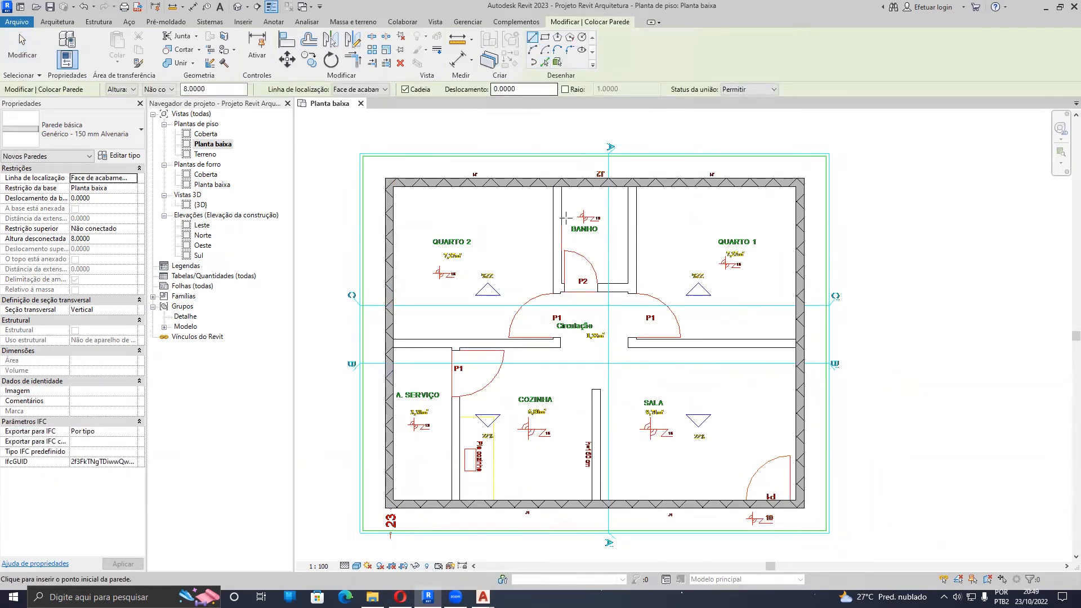
scroll(566, 217, "up", 3)
left_click(554, 187)
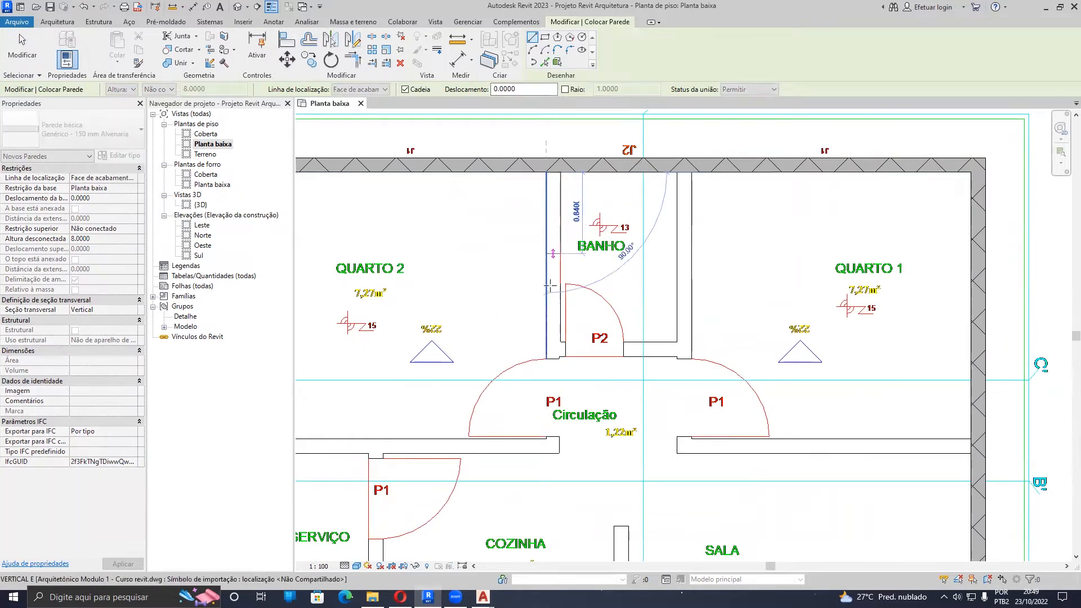
scroll(537, 276, "up", 2)
scroll(545, 225, "down", 3)
scroll(546, 201, "up", 2)
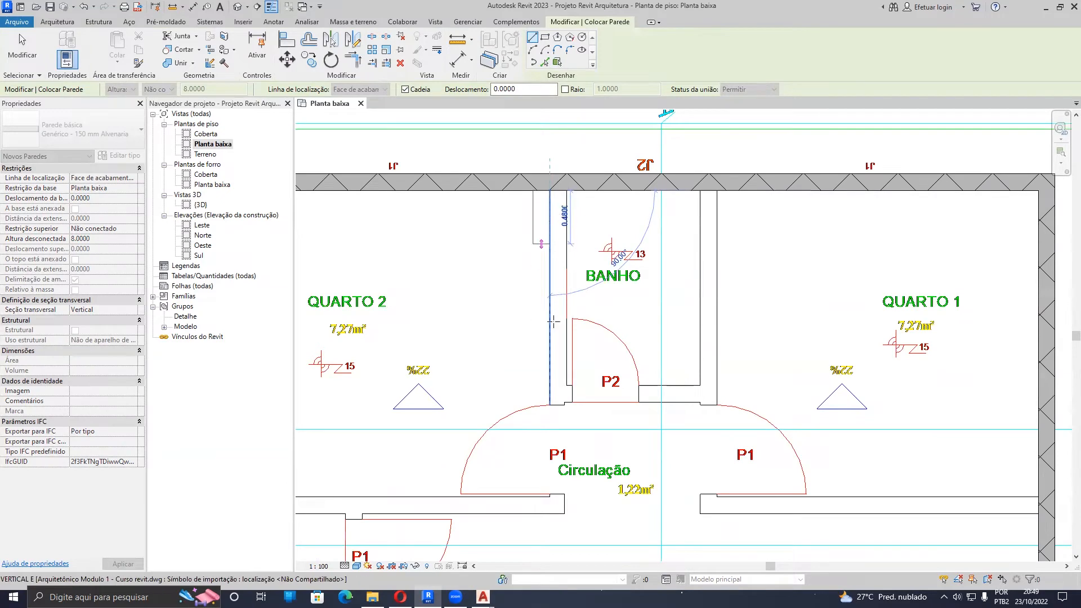
key("Escape")
key("Escape")
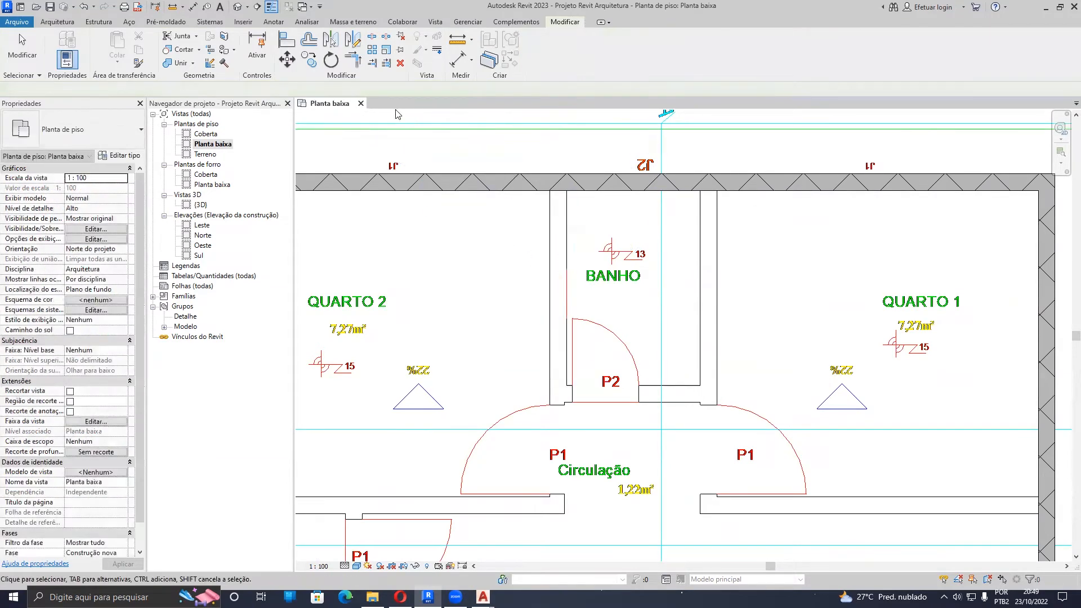
Step: Begin placing a new Genérico - 150 mm Alvenaria wall with the location line set to Face de acabamento: Externa
key("w")
key("a")
left_click(384, 89)
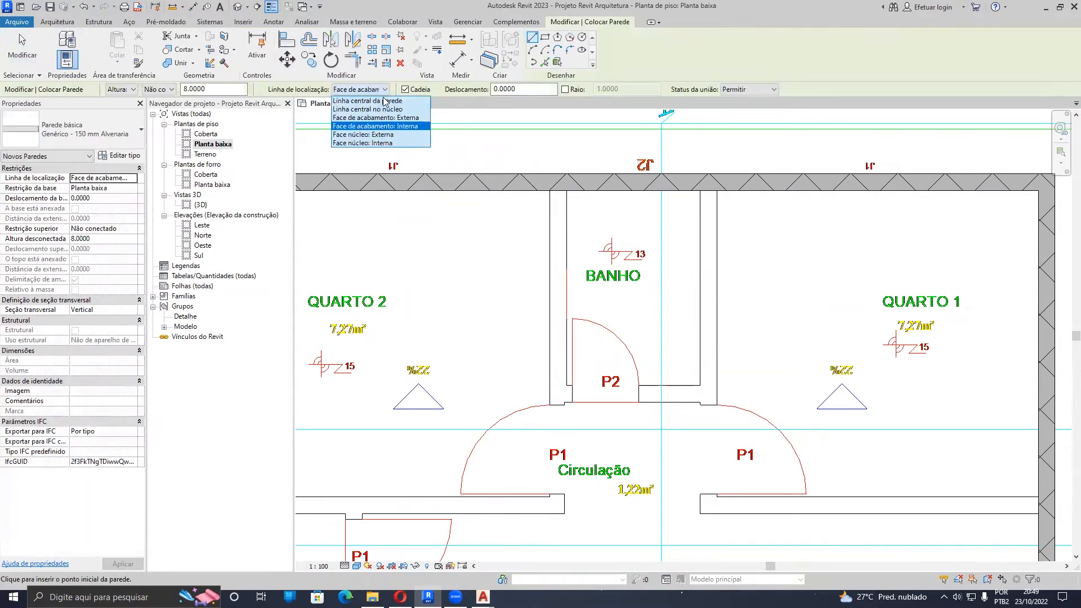
left_click(405, 118)
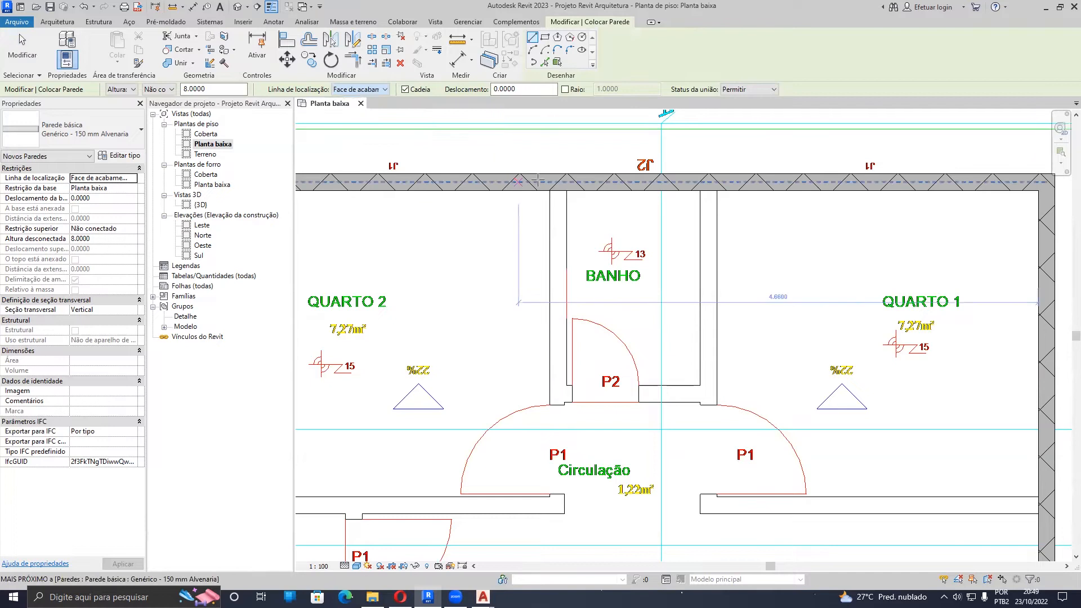
scroll(554, 198, "up", 5)
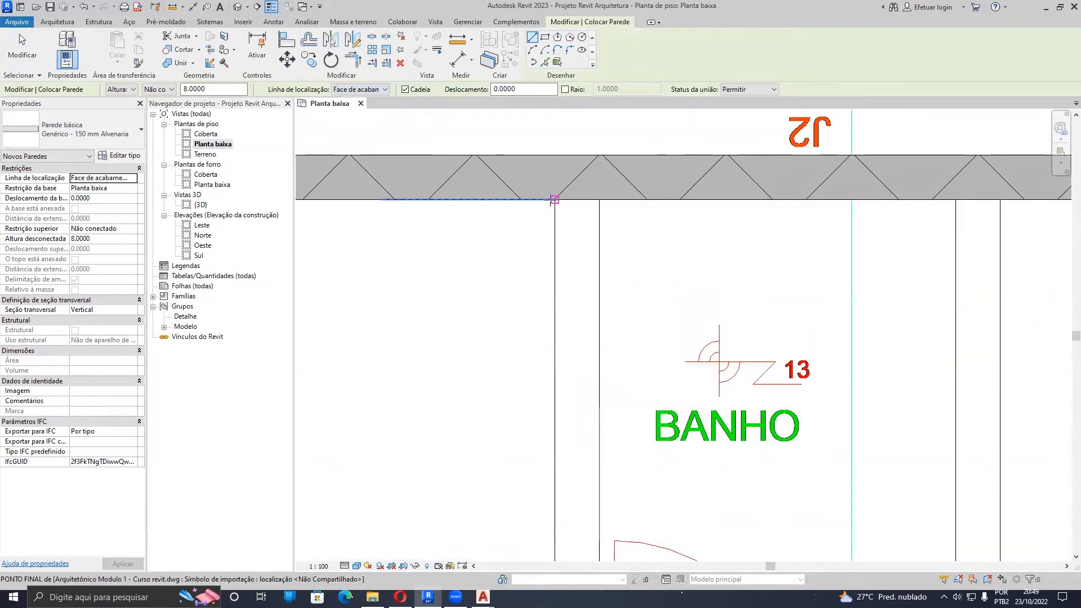
Step: Try starting the partition wall between Quarto 2 and Banho with the location line Linha central da parede
left_click(343, 89)
left_click(377, 101)
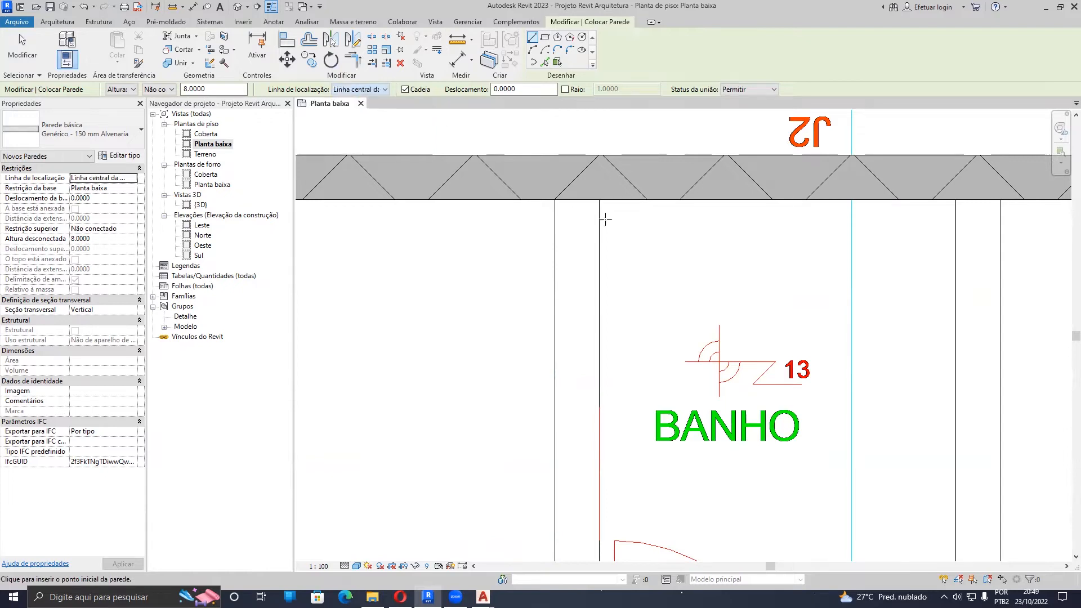
left_click(577, 200)
scroll(577, 199, "down", 3)
key("Escape")
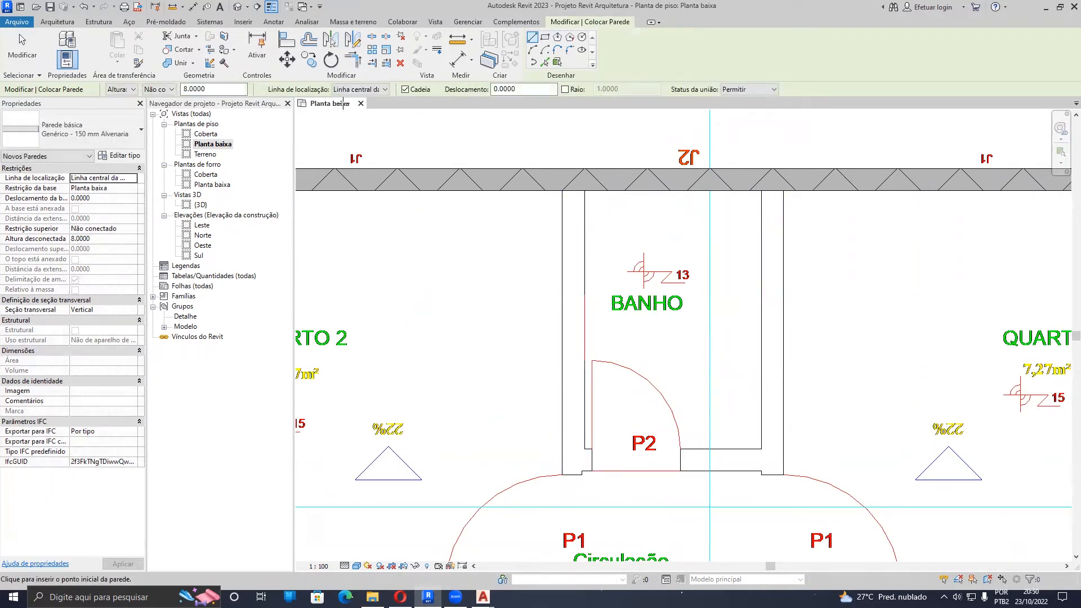
Step: Set the new wall's location line to Face de acabamento: Externa, keeping the type Genérico - 150 mm Alvenaria
left_click(360, 90)
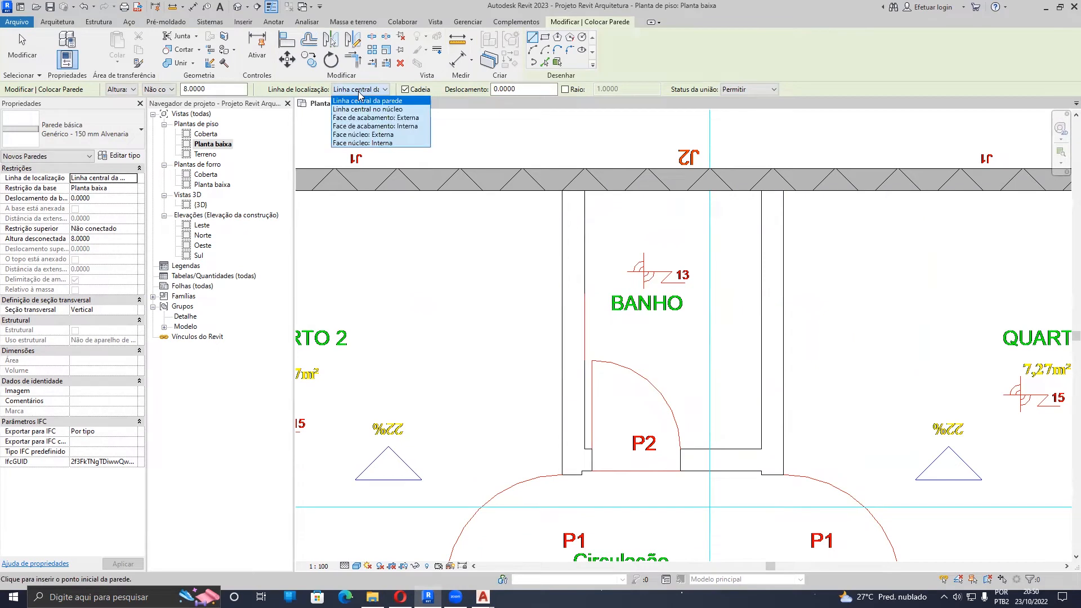
left_click(405, 120)
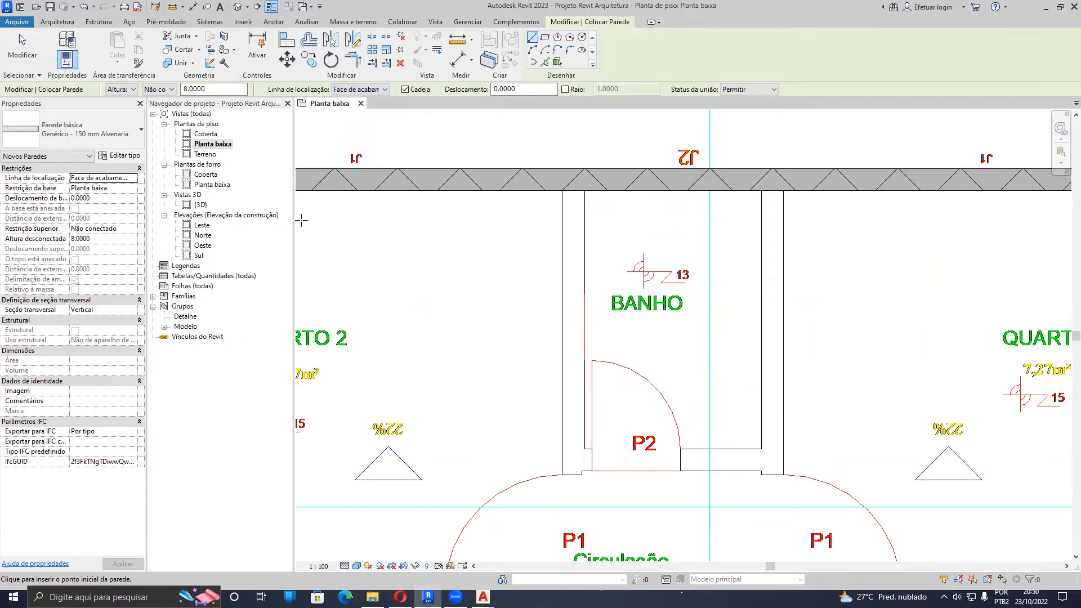
left_click(64, 123)
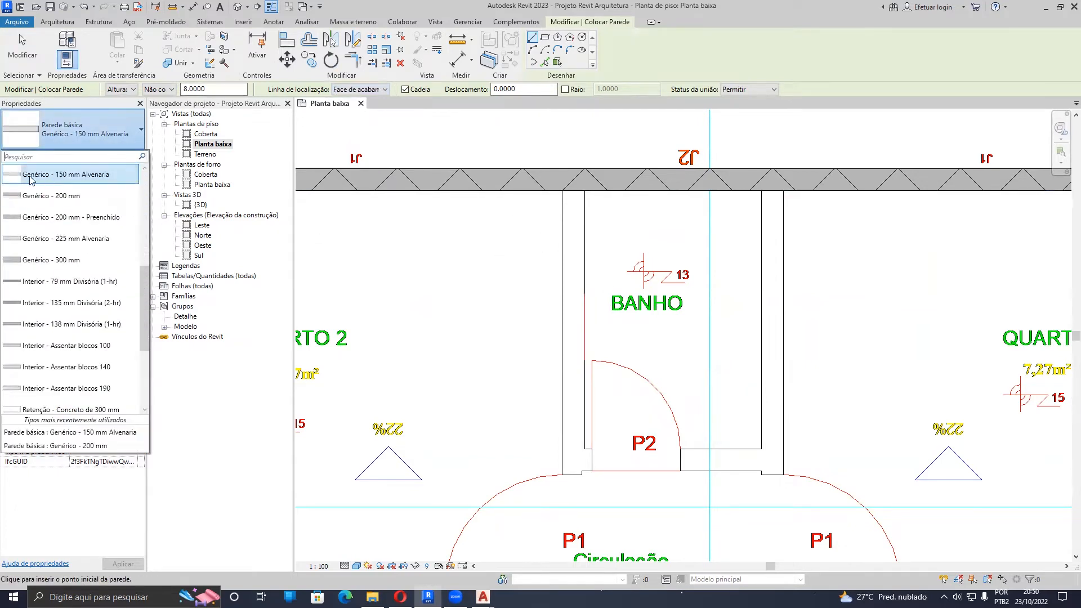
left_click(84, 146)
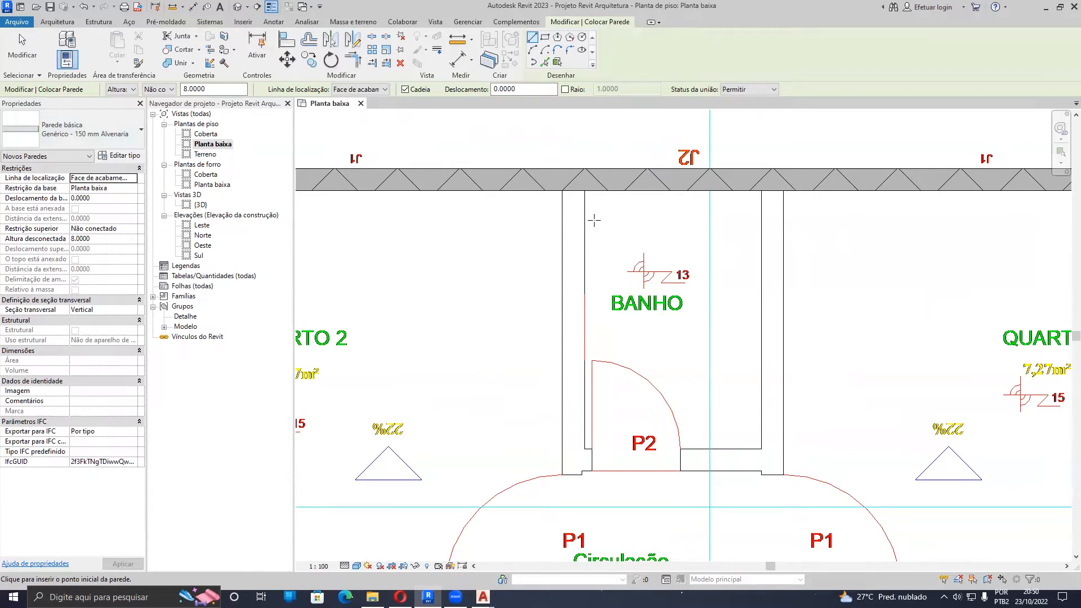
Step: Draw the partition between Quarto 2 and Banho from the upper exterior wall down past Circulação to the corner of the horizontal partition
scroll(594, 220, "down", 5)
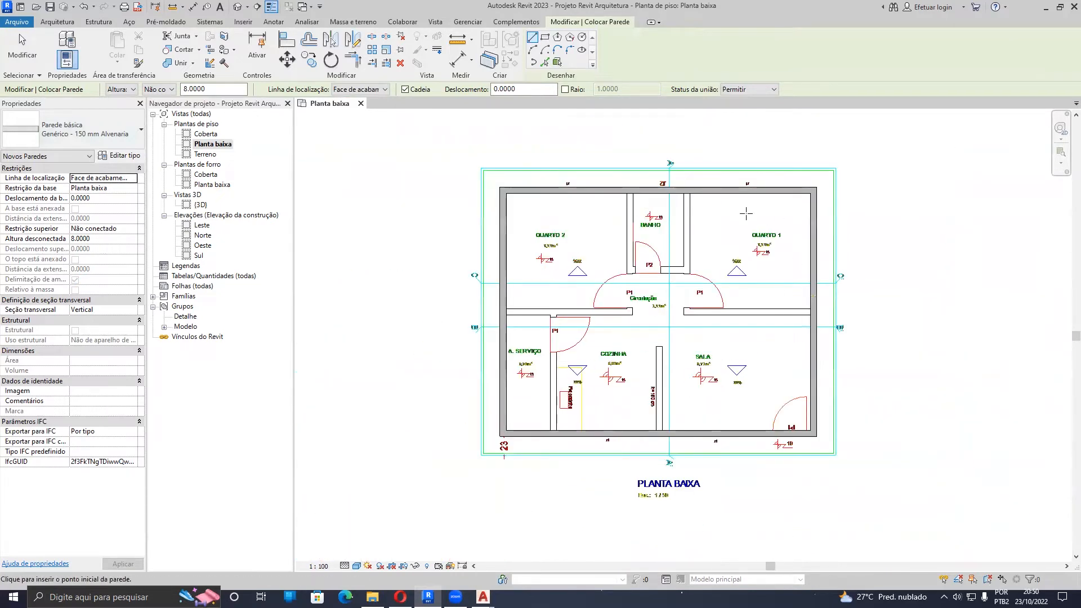
scroll(805, 380, "up", 4)
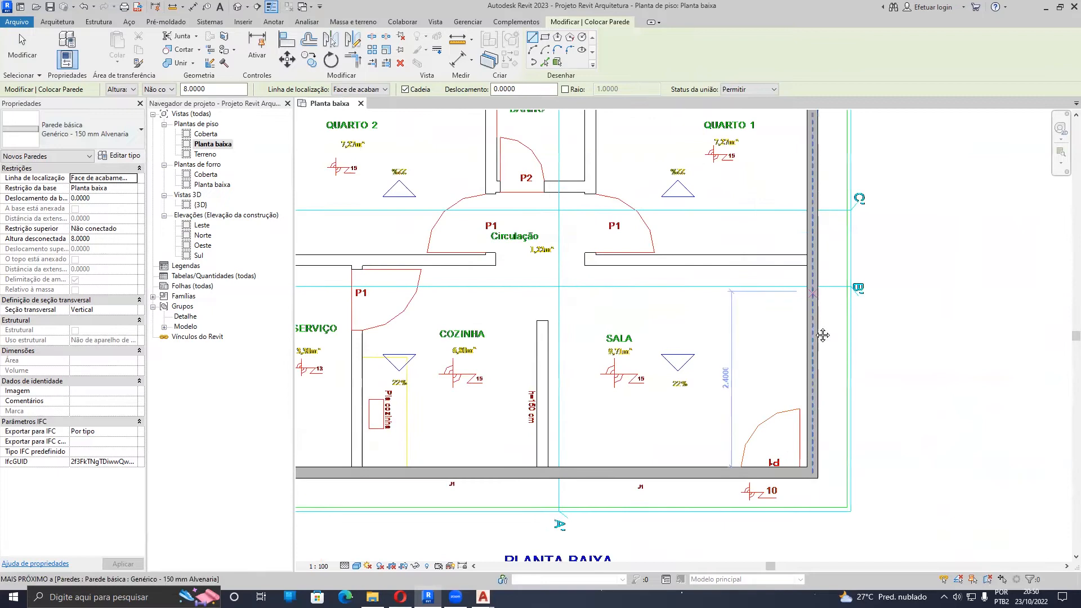
middle_click_drag(822, 336, 857, 410)
scroll(850, 389, "down", 2)
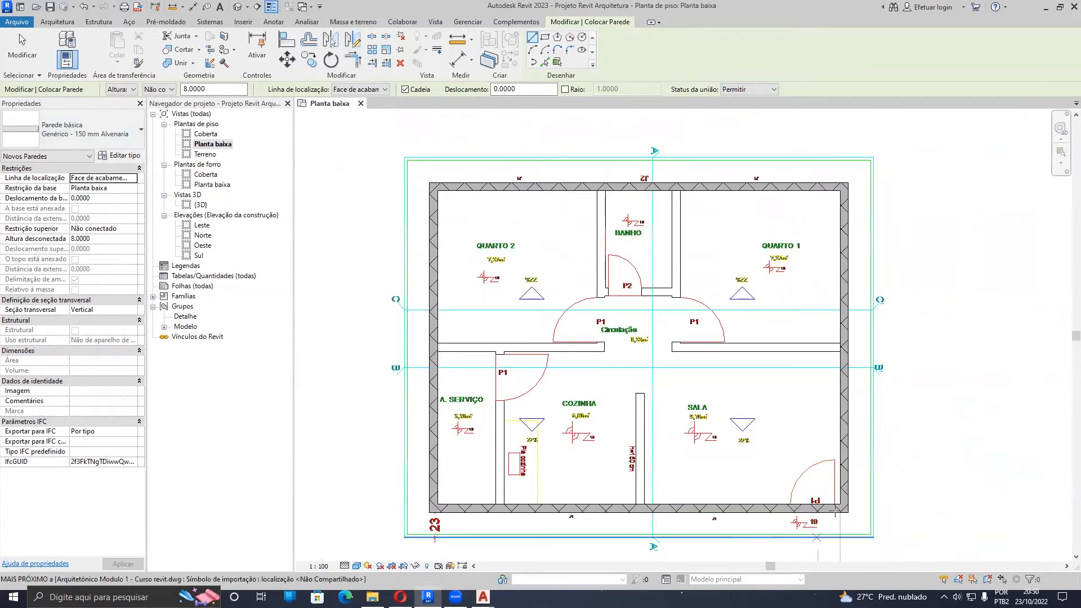
scroll(612, 234, "up", 4)
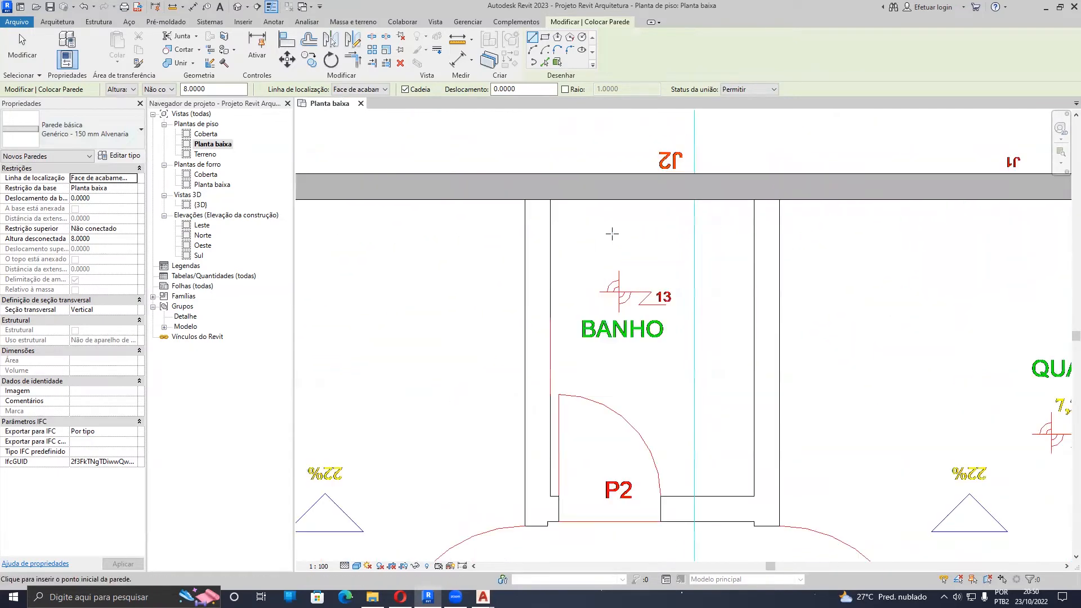
left_click(555, 204)
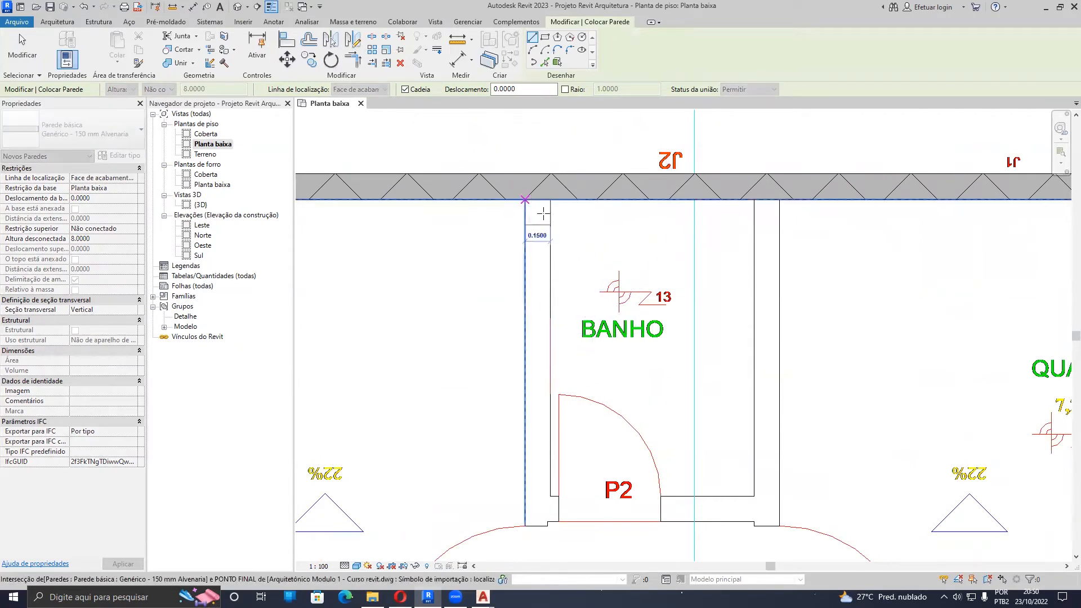
scroll(550, 242, "up", 2)
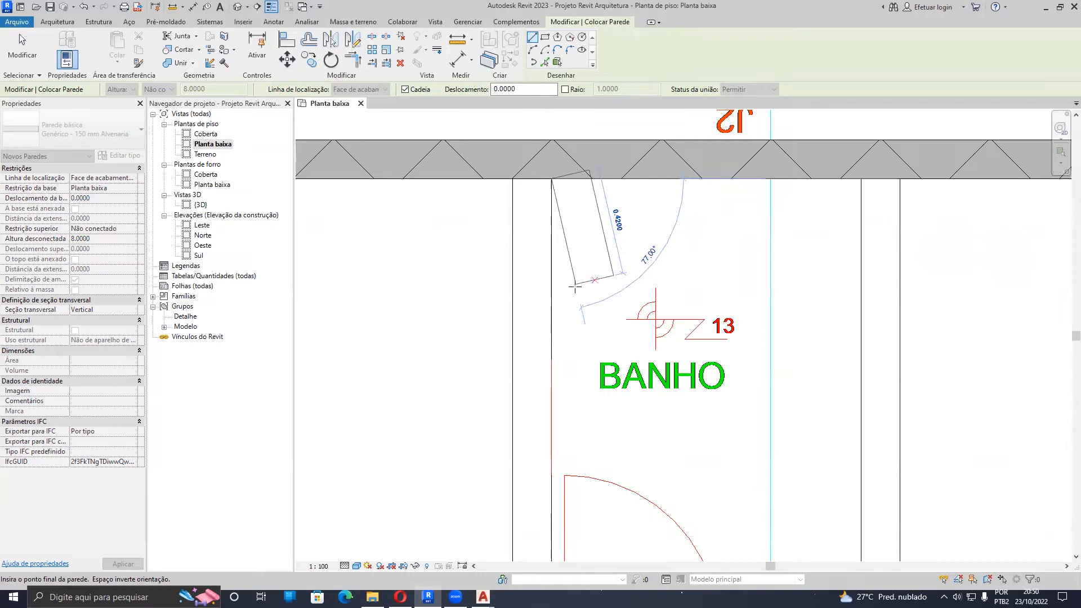
scroll(582, 281, "down", 2)
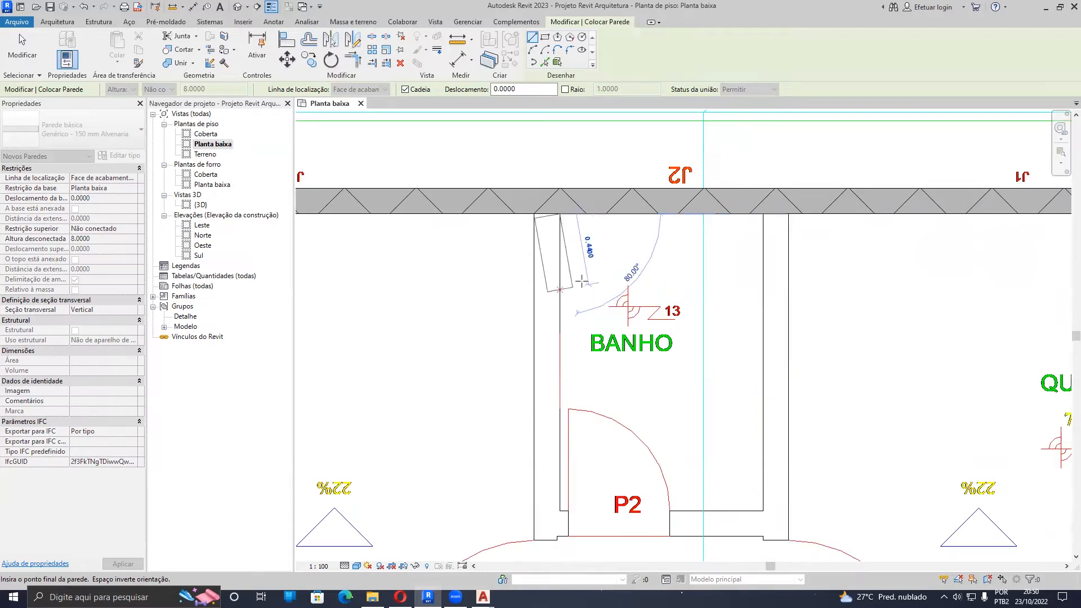
scroll(561, 254, "down", 1)
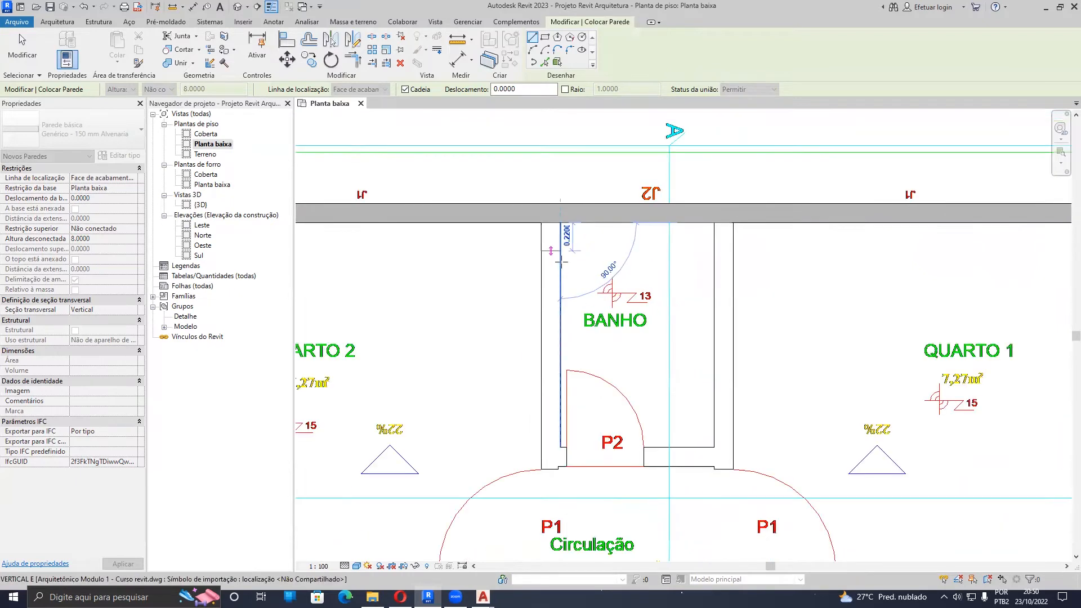
scroll(561, 258, "down", 2)
scroll(555, 269, "up", 3)
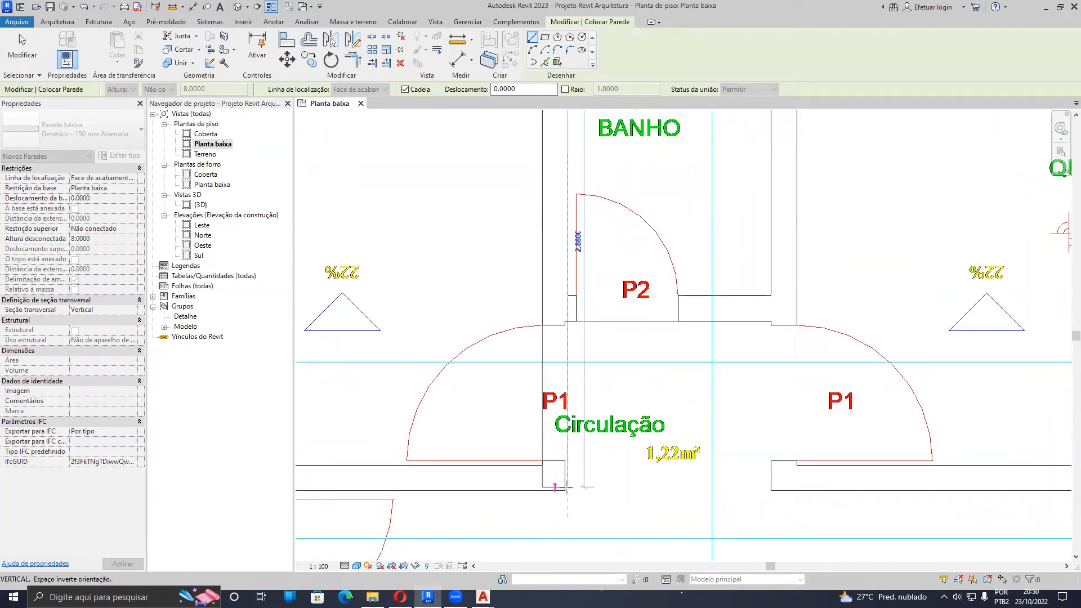
scroll(566, 488, "up", 5)
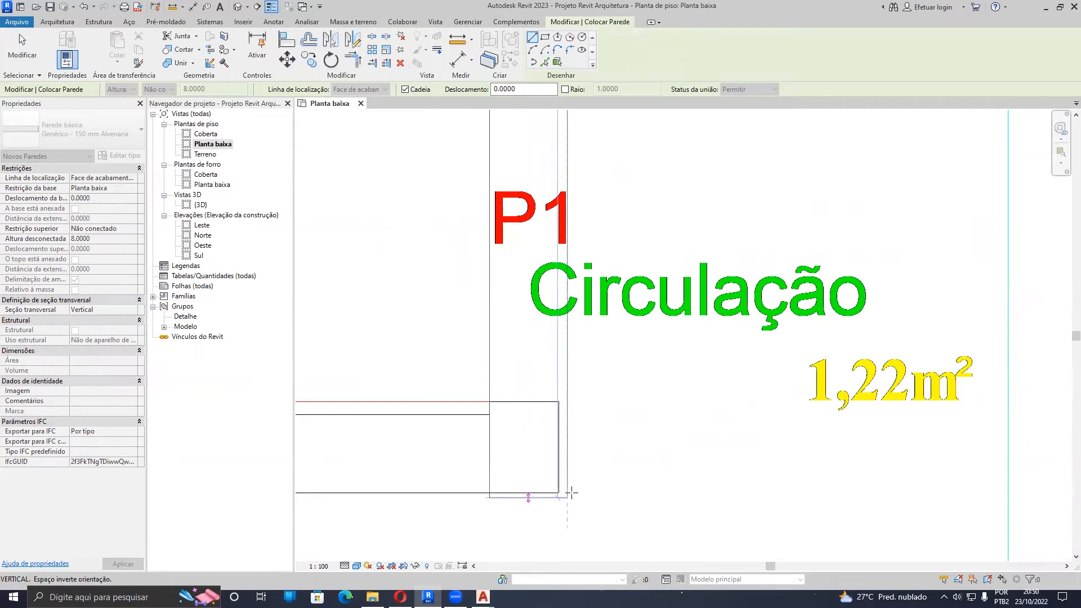
left_click(569, 444)
scroll(617, 492, "down", 5)
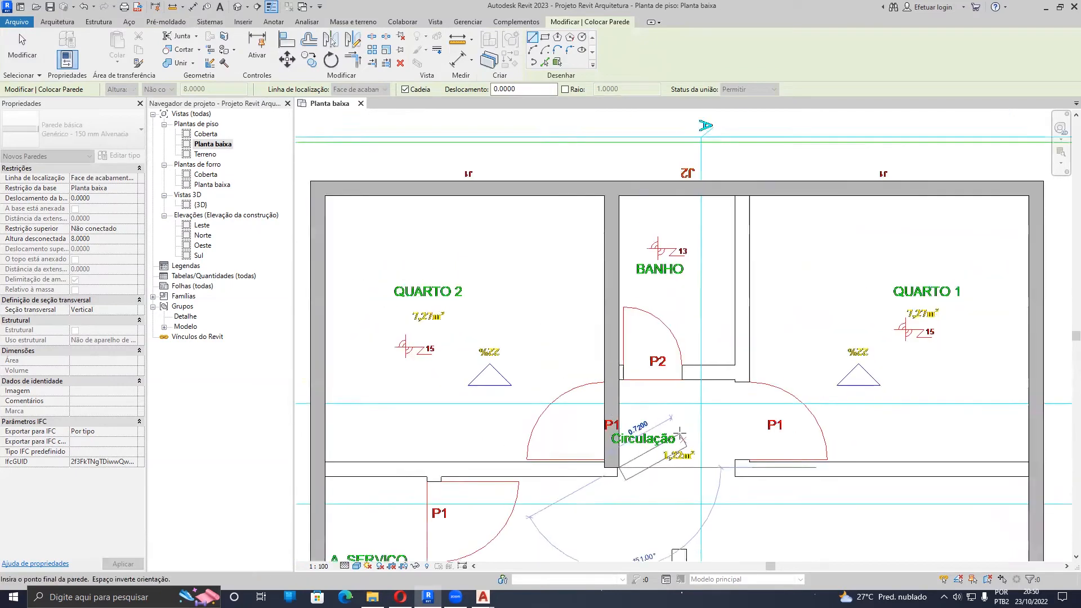
scroll(679, 434, "down", 3)
key("Escape")
Step: Draw the horizontal partition below Quarto 2, Circulação and Quarto 1, running from one side exterior wall to the other
scroll(383, 398, "up", 3)
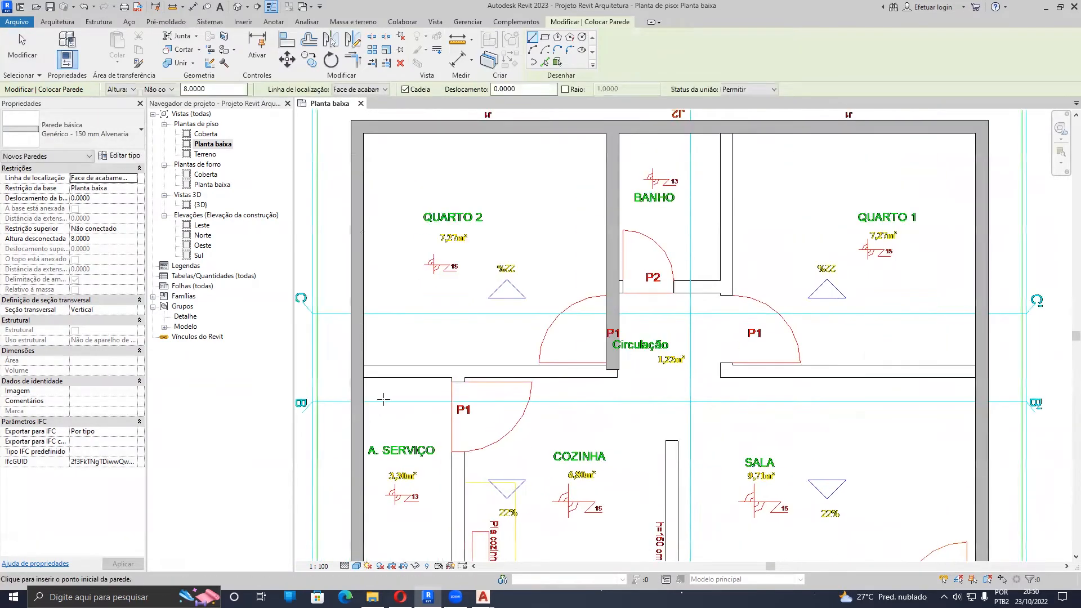
scroll(383, 398, "up", 2)
left_click(356, 340)
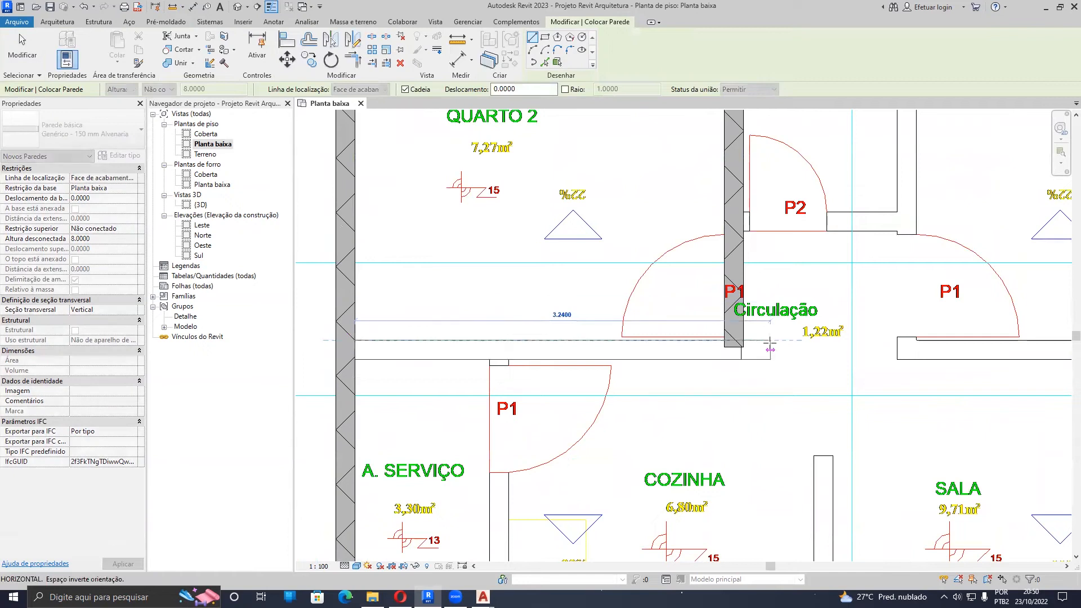
scroll(560, 357, "down", 3)
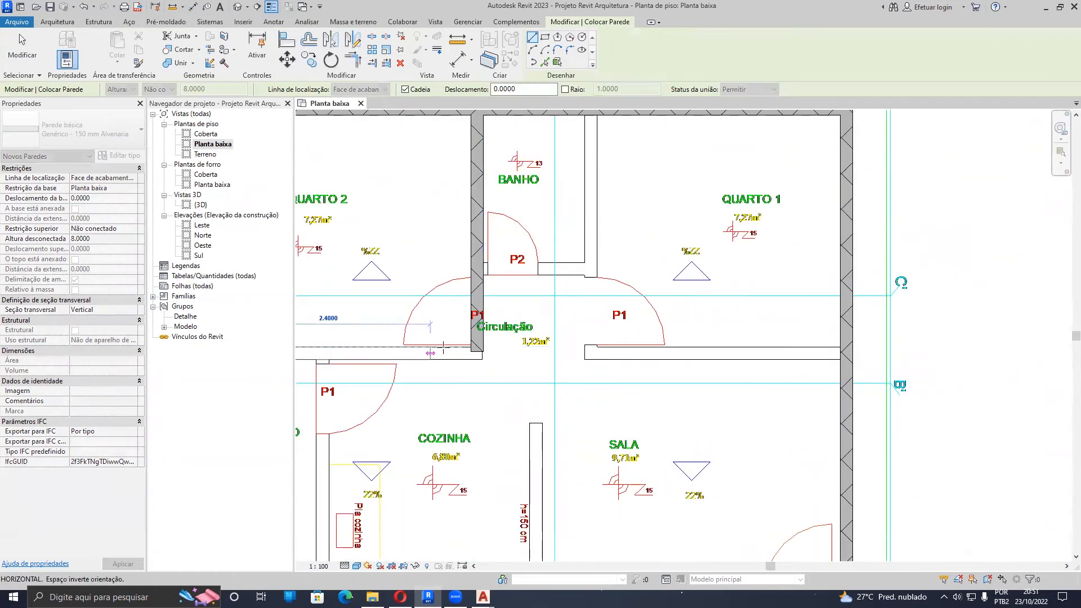
scroll(598, 354, "up", 2)
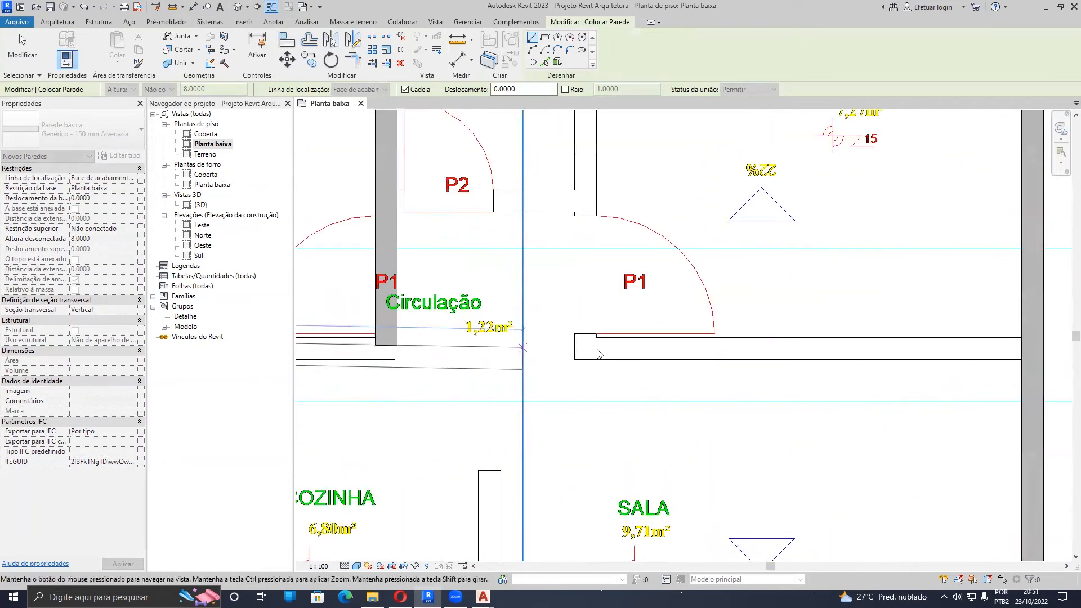
middle_click_drag(599, 353, 674, 352)
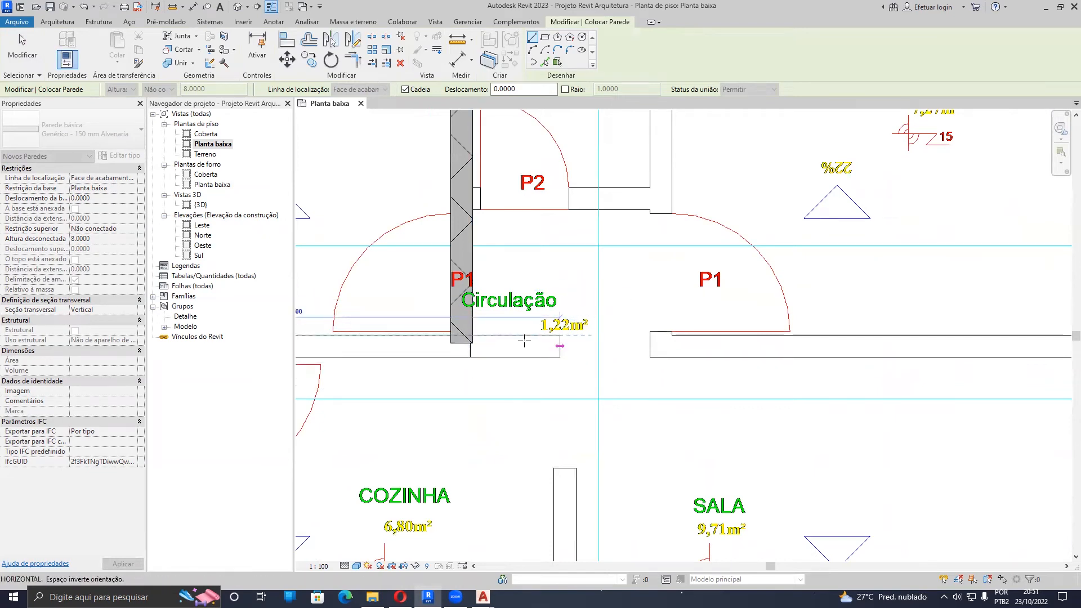
scroll(524, 341, "down", 3)
scroll(898, 338, "up", 3)
left_click(831, 336)
scroll(831, 336, "down", 3)
scroll(832, 336, "up", 3)
scroll(861, 330, "down", 4)
scroll(528, 326, "up", 5)
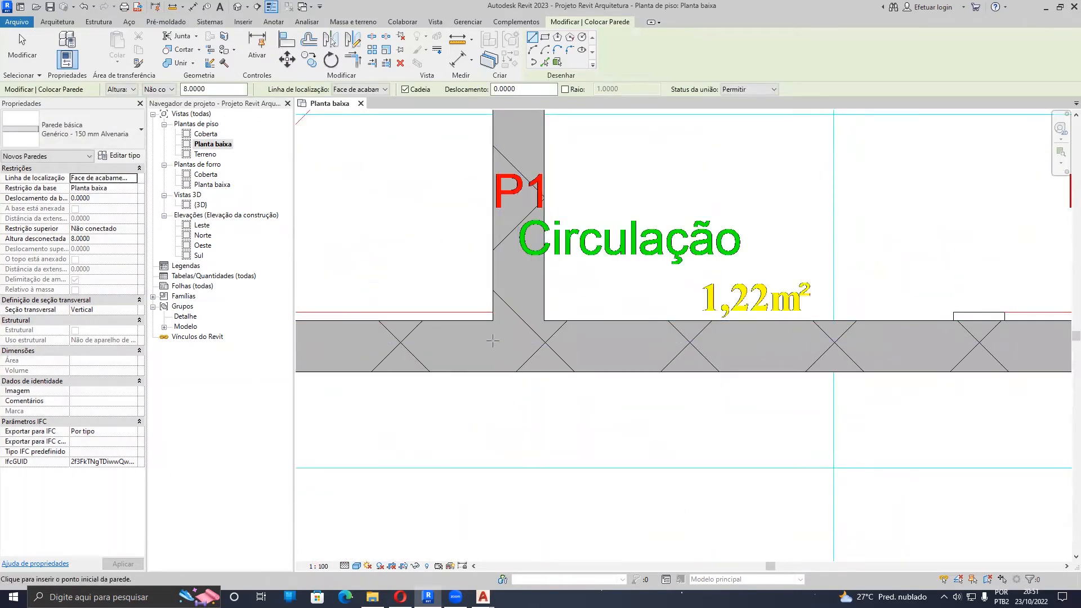
Step: Pull the lower end of the partition beside Quarto 2 onto the upper face of the horizontal partition
scroll(530, 326, "down", 2)
key("Escape")
key("Escape")
left_click(522, 321)
scroll(522, 321, "up", 2)
mouse_move(539, 337)
left_mouse_down()
mouse_move(542, 310)
mouse_move(528, 324)
left_mouse_up()
key("Escape")
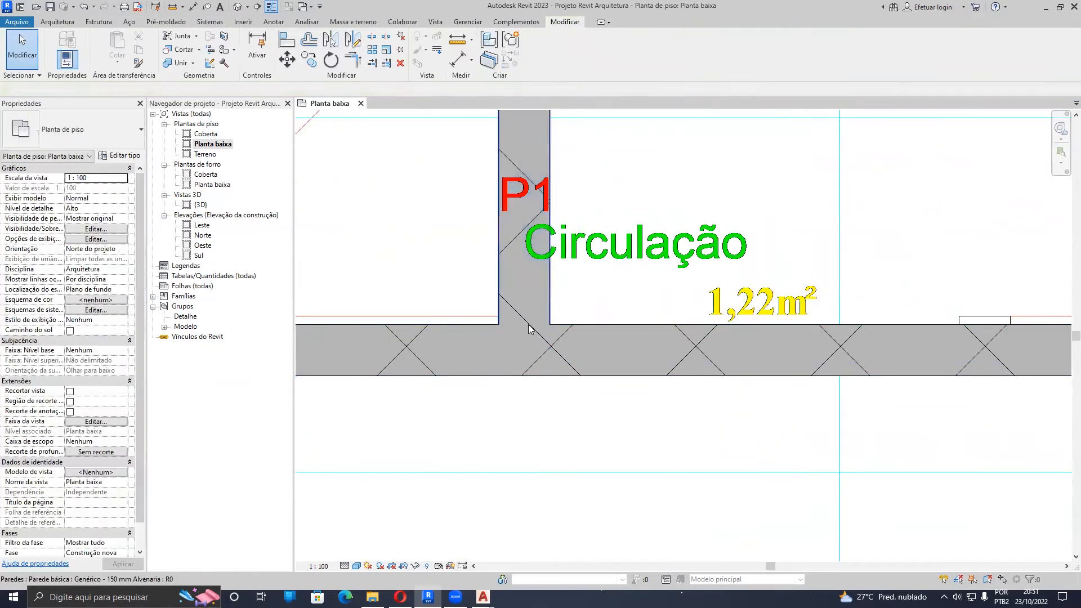
Step: Draw the partition between Banho and Quarto 1 from the upper exterior wall down to the horizontal partition
scroll(541, 317, "down", 4)
key("w")
key("a")
middle_click_drag(667, 312, 630, 480)
scroll(647, 278, "up", 2)
left_click(655, 254)
scroll(655, 259, "down", 4)
middle_click_drag(672, 366, 642, 253)
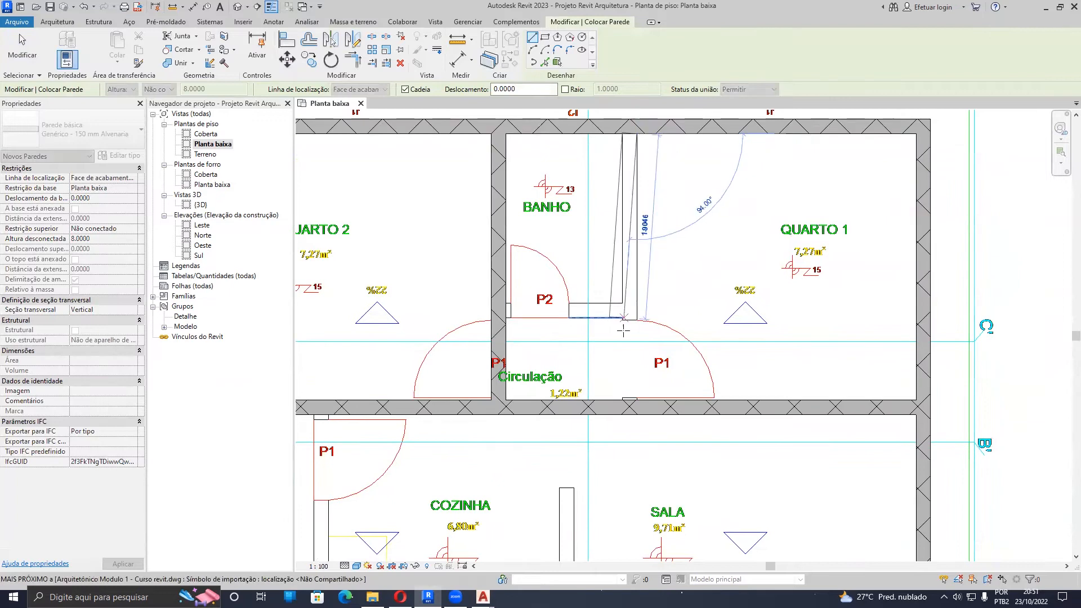
left_click(630, 400)
key("Escape")
key("Escape")
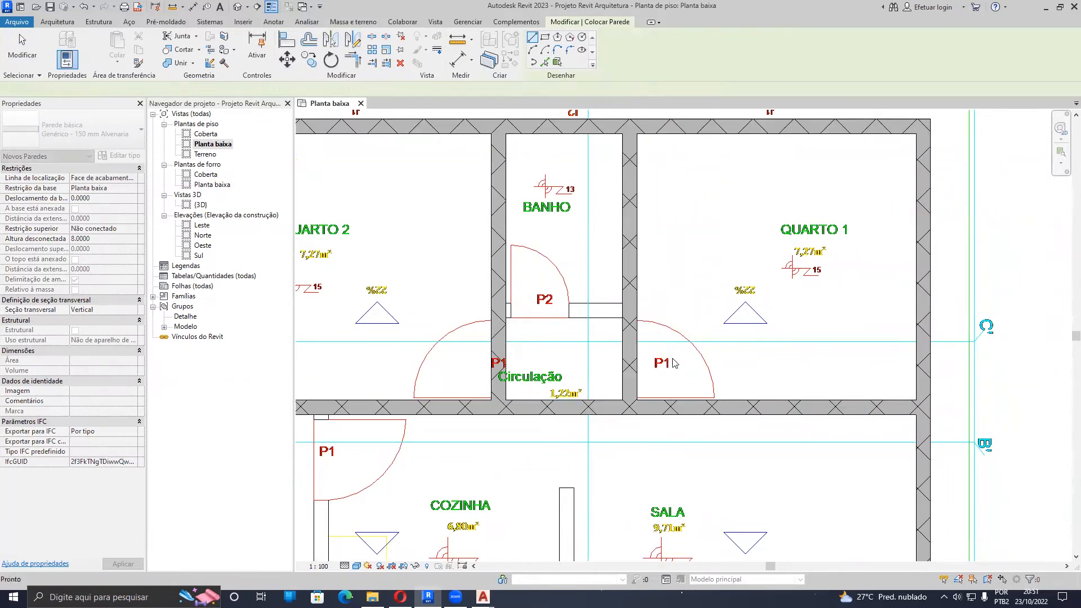
Step: Draw the wall between Banho and Circulação across the P2 door line, flipped to the Banho side, joining both vertical partitions
scroll(612, 299, "up", 4)
left_click(622, 318)
key("space")
left_click(330, 351)
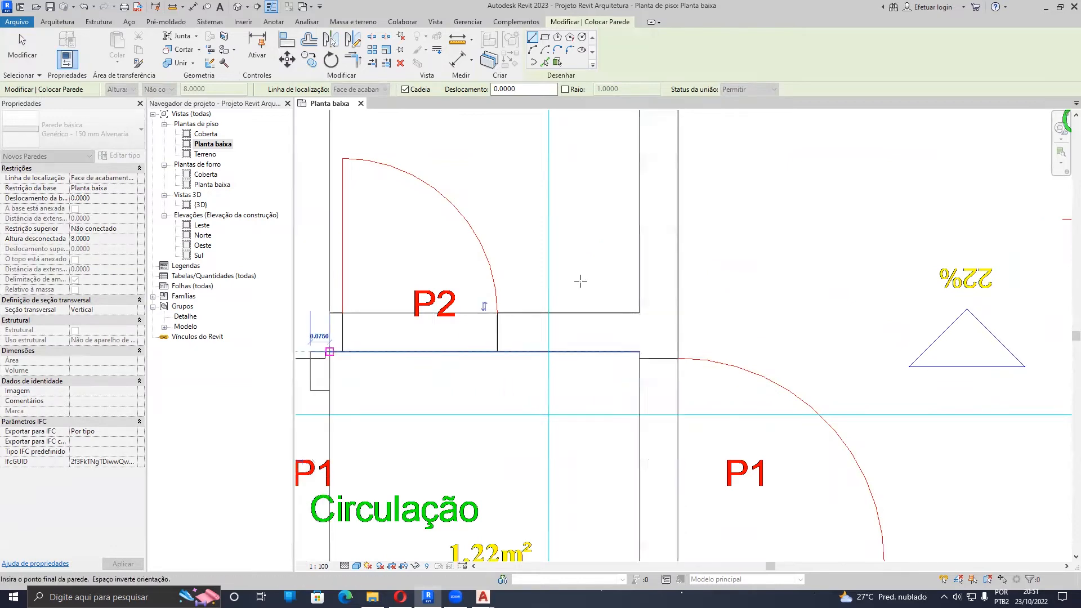
key("Escape")
scroll(580, 281, "down", 6)
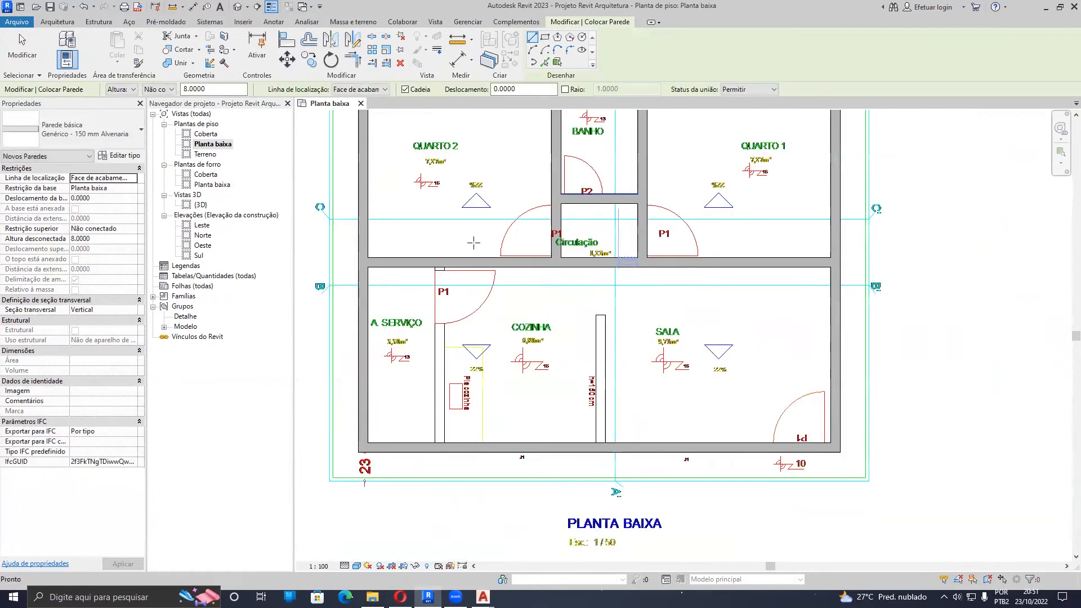
Step: Draw the partition between A. Serviço and Cozinha from the lower exterior wall up to the horizontal partition
scroll(415, 438, "up", 5)
left_click(474, 450)
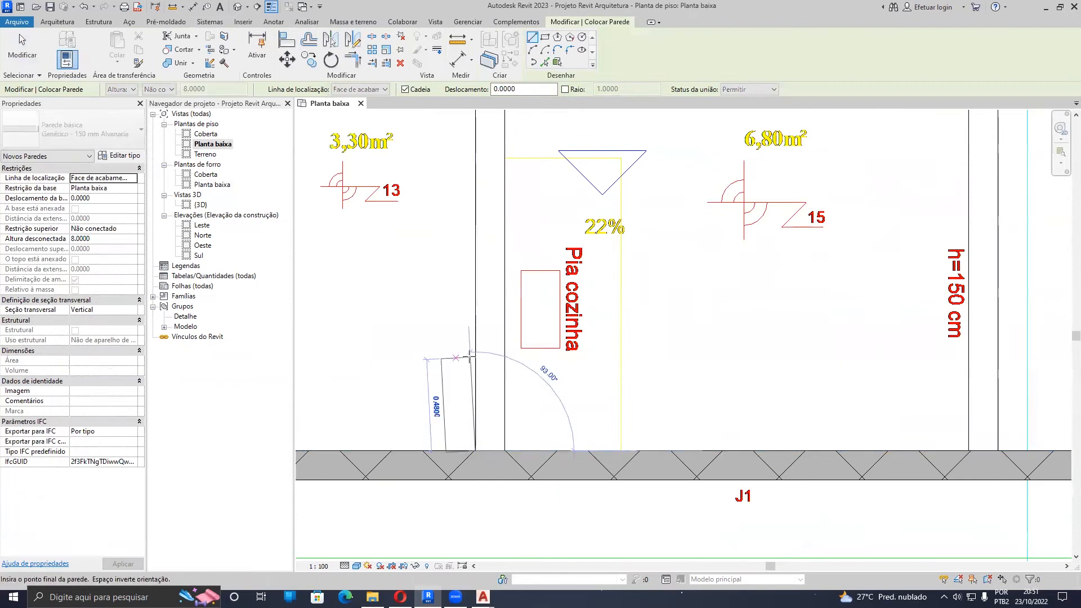
scroll(470, 356, "down", 3)
scroll(473, 145, "up", 4)
left_click(473, 145)
scroll(474, 146, "down", 3)
scroll(484, 149, "up", 3)
middle_click_drag(744, 374, 493, 301)
key("Escape")
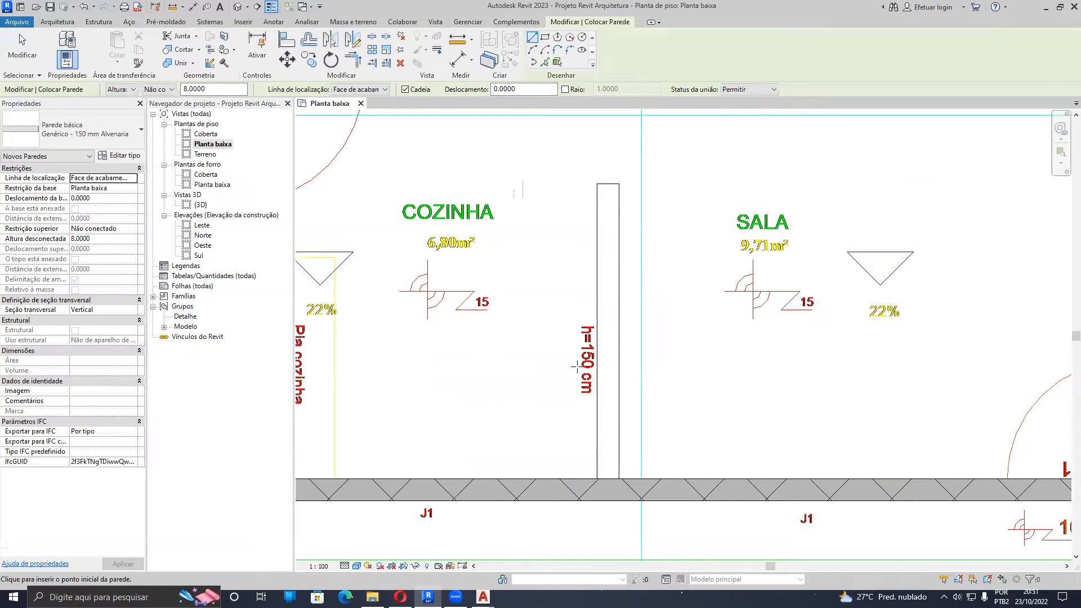
Step: Open the 3D view and orbit the house to compare the wall heights with the Coberta and Planta baixa levels
scroll(576, 367, "down", 6)
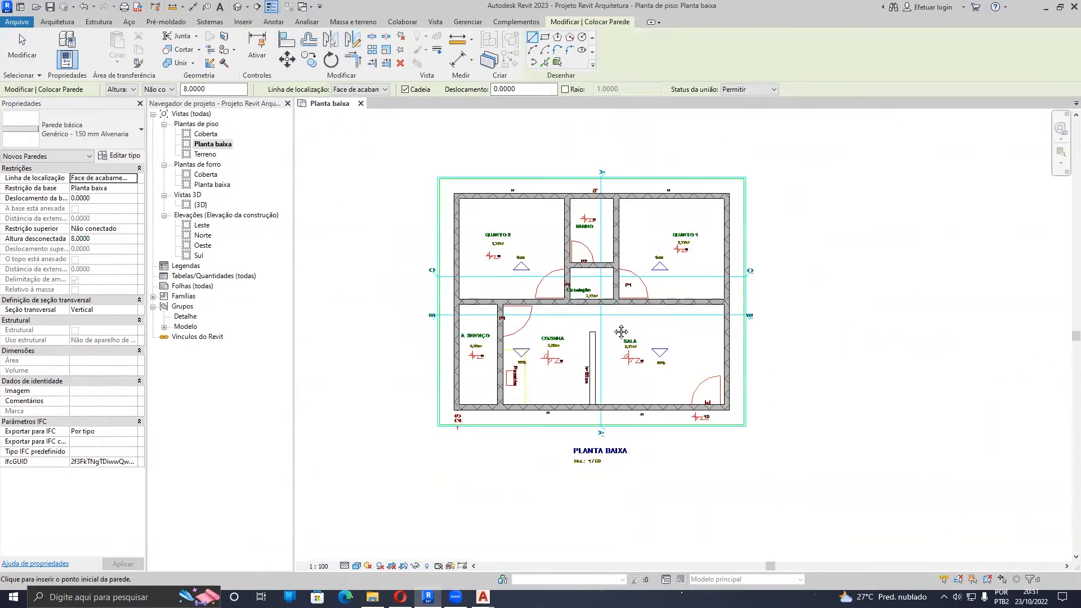
key("Escape")
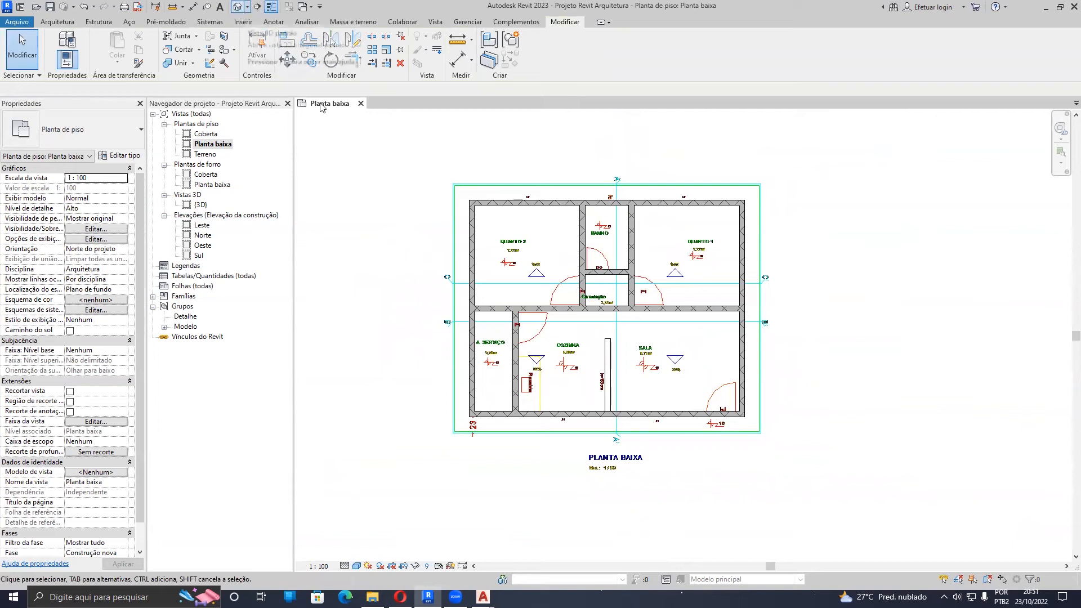
left_click(238, 14)
middle_click_drag(647, 315, 628, 352, "shift")
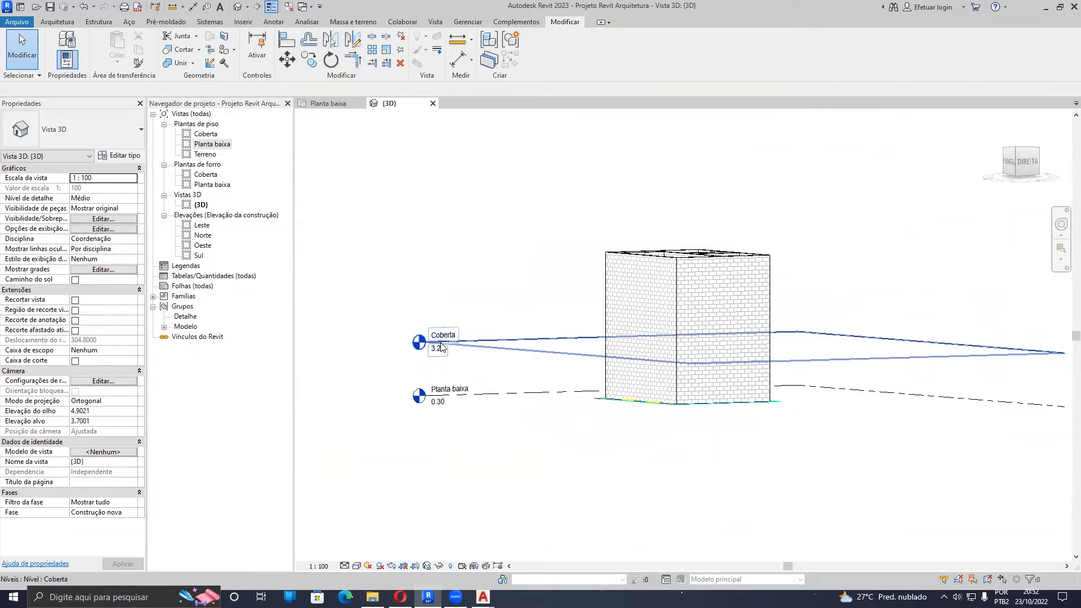
left_click(467, 342)
left_click(544, 305)
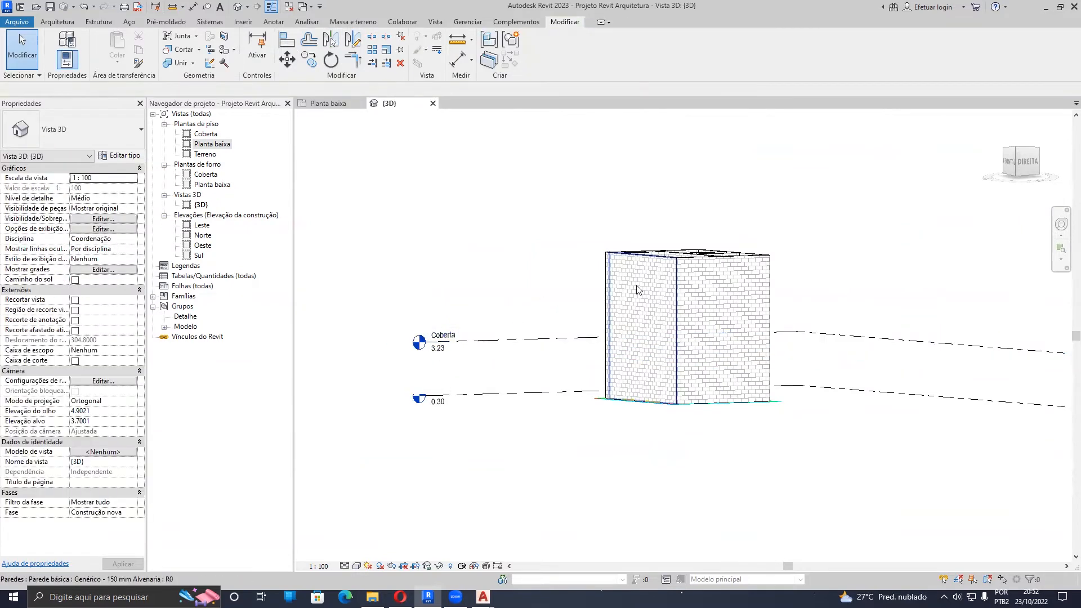
middle_click_drag(637, 292, 741, 344, "shift")
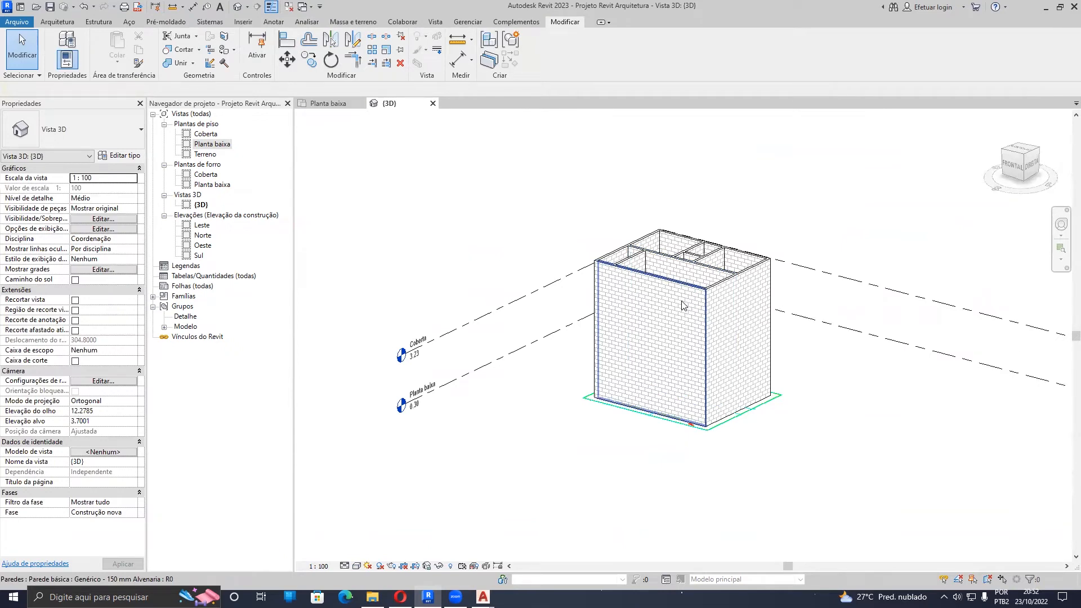
Step: Switch to AutoCAD and bring up the CORTE A-A section in the PROJETO CURSO - CASA 2 QUARTOS (1) drawing
mouse_move(483, 597)
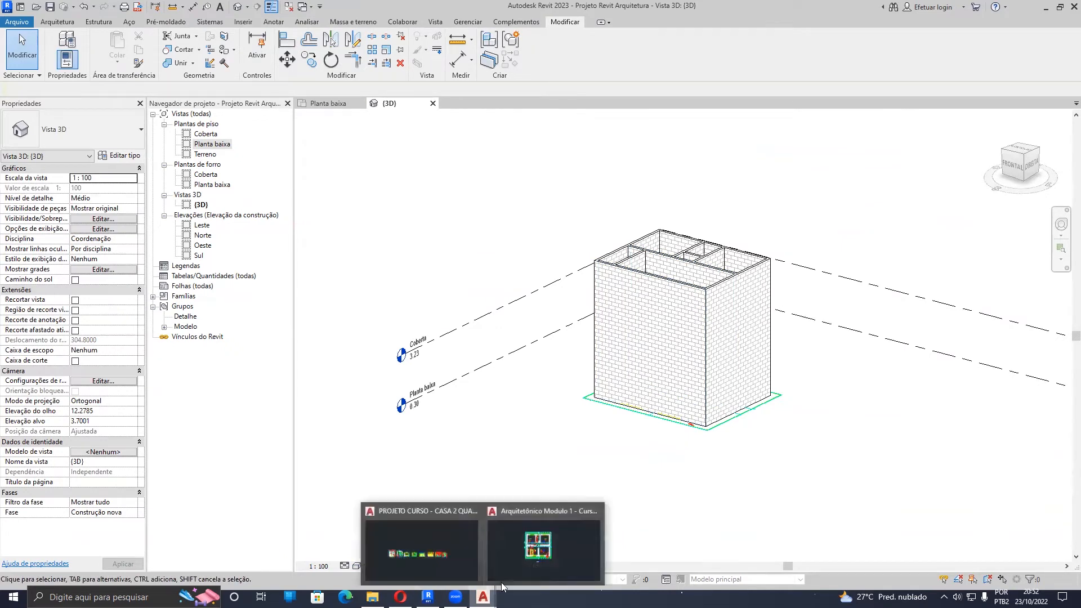
left_click(535, 560)
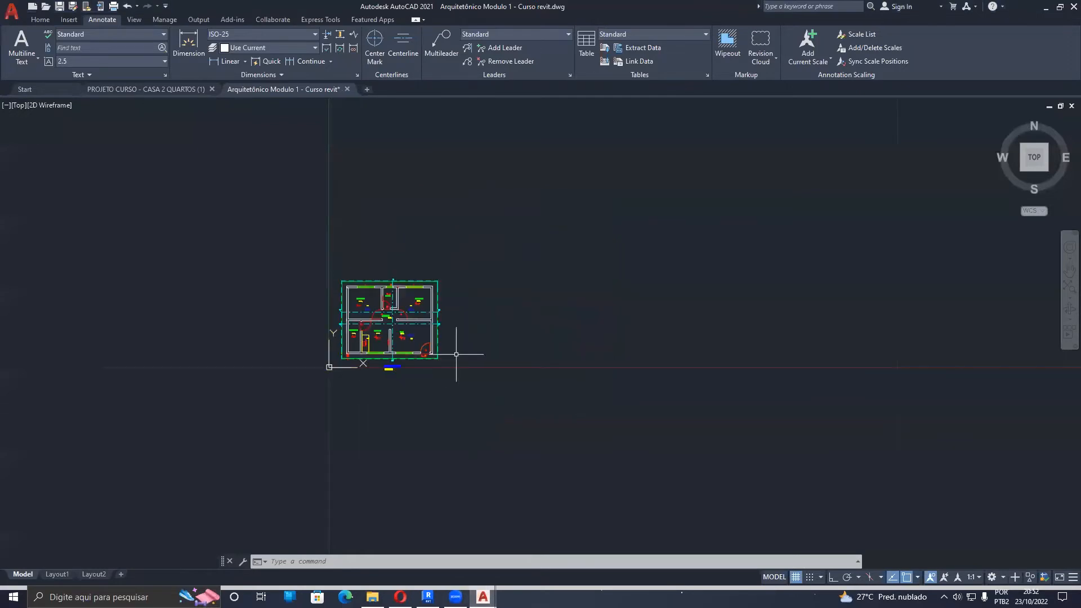
left_click(163, 90)
scroll(755, 374, "up", 6)
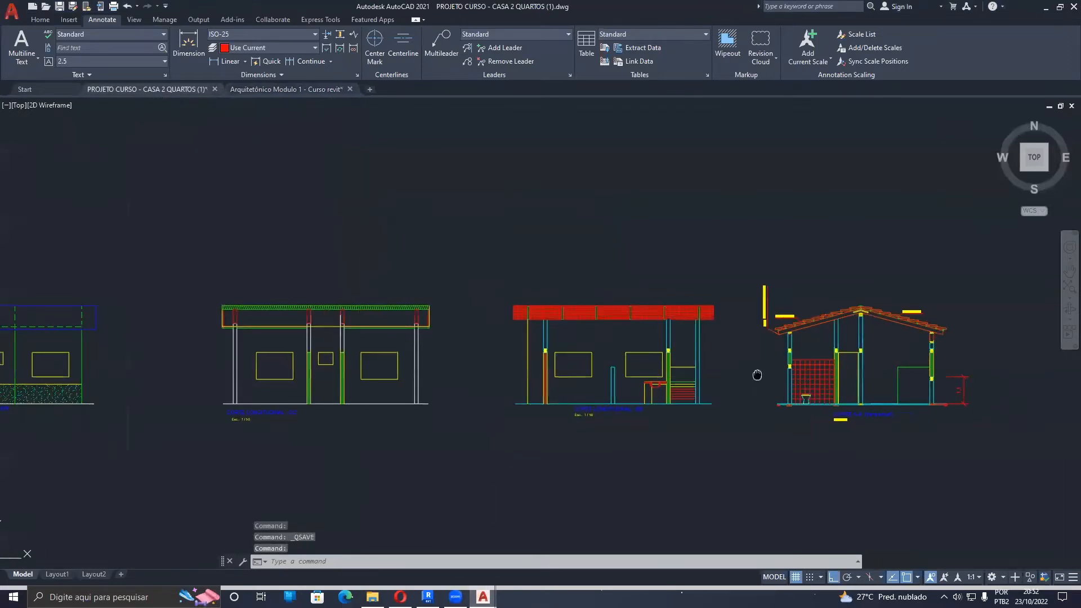
Step: Add a vertical linear dimension to the bathroom-side exterior wall in CORTE A-A, from its top under the roof down to the floor line
left_click(227, 61)
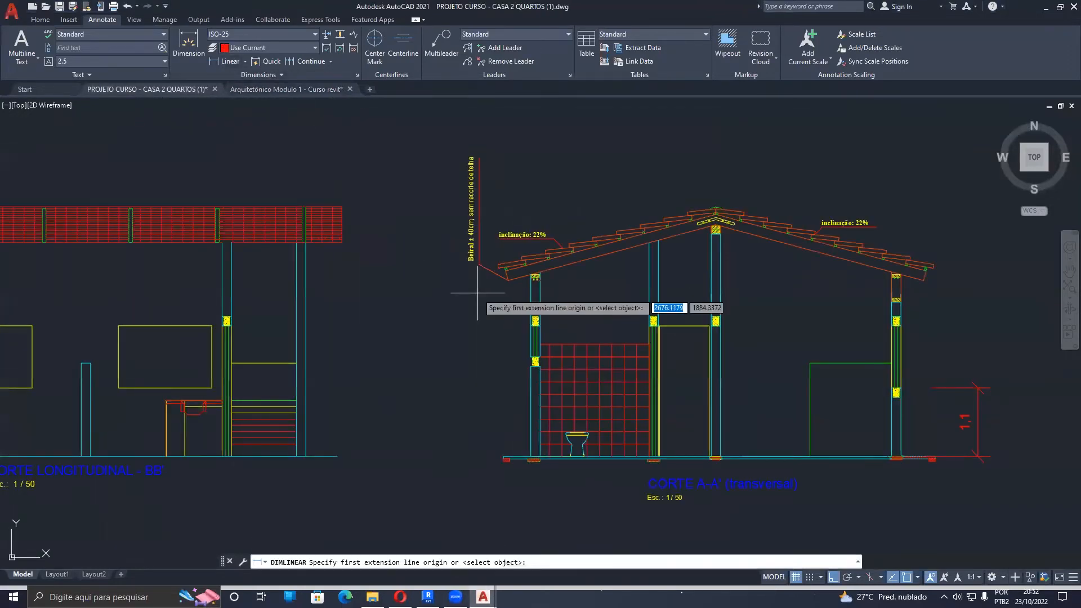
scroll(549, 279, "up", 7)
scroll(445, 266, "up", 6)
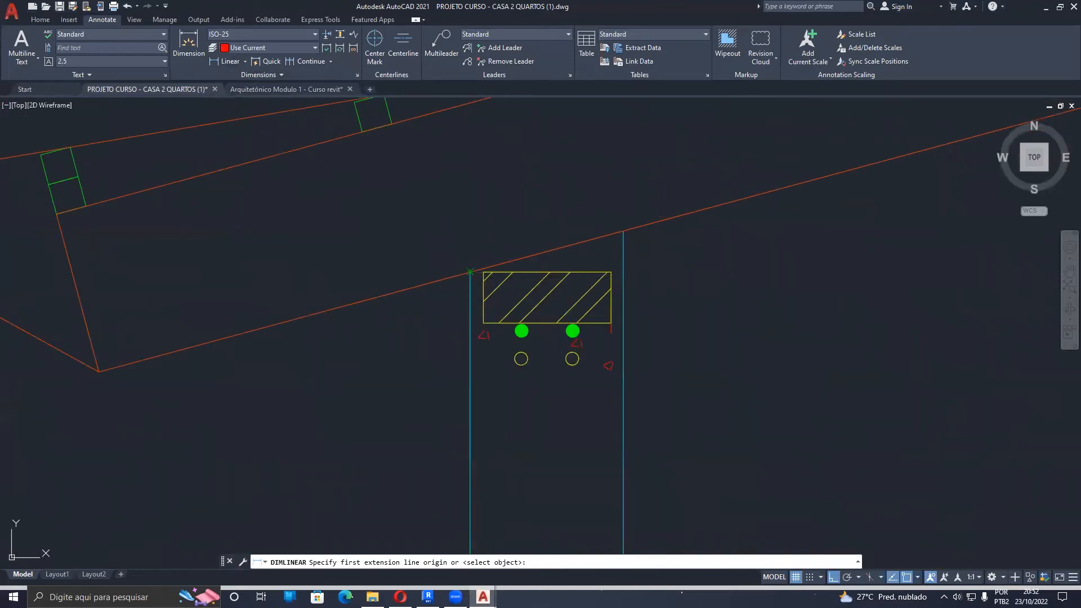
left_click(456, 262)
scroll(487, 181, "down", 10)
scroll(489, 287, "up", 3)
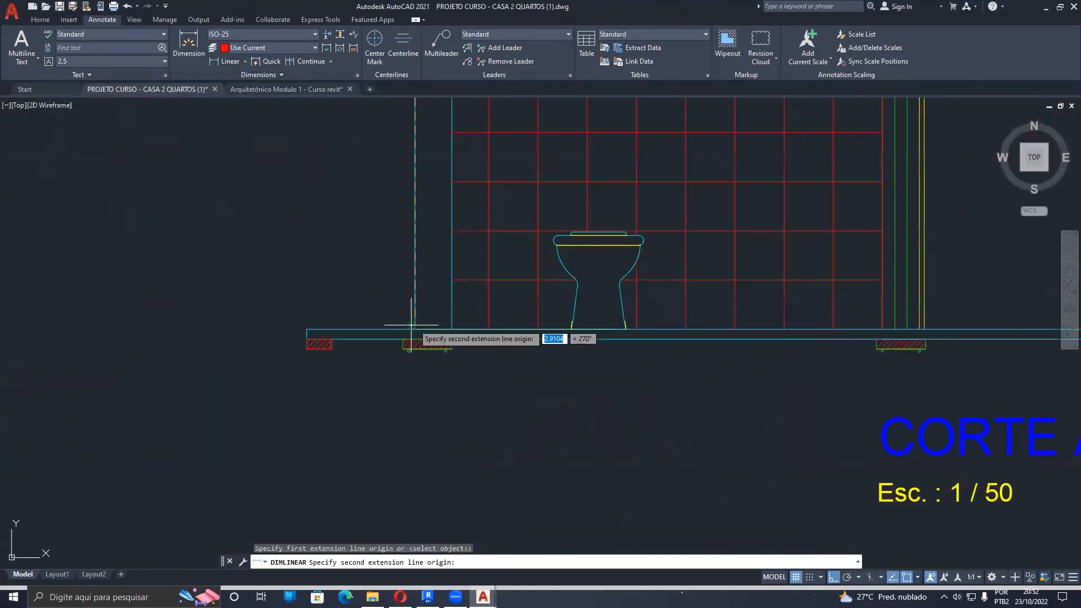
scroll(422, 352, "up", 5)
left_click(408, 374)
scroll(451, 394, "down", 3)
scroll(495, 422, "down", 3)
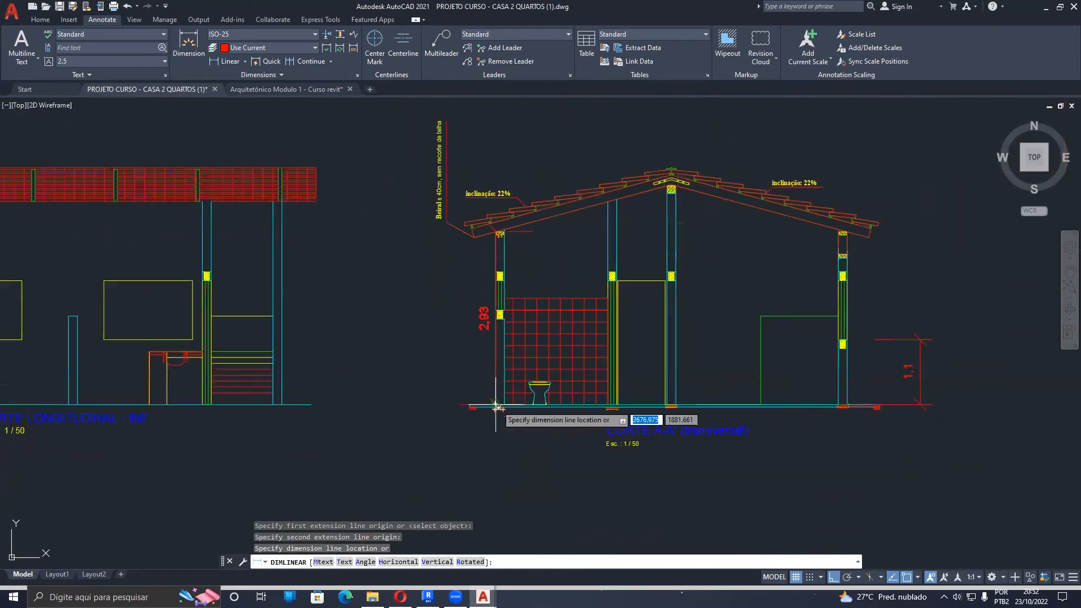
left_click(436, 288)
scroll(436, 287, "up", 4)
middle_click_drag(479, 338, 470, 402)
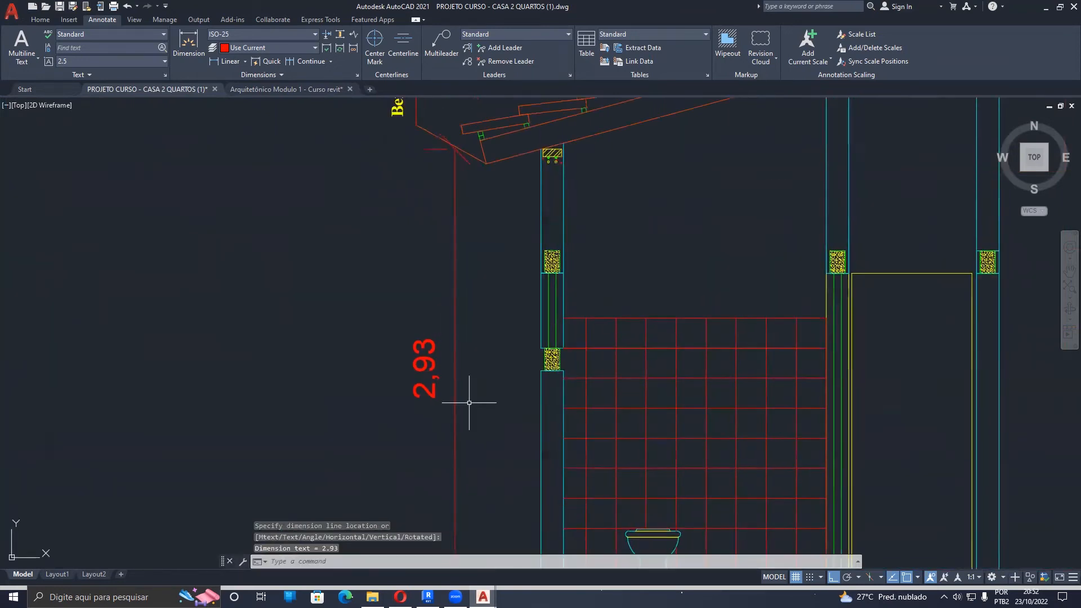
Step: Return to Revit, select the exterior wall on the house's right side and locate it in the Planta baixa plan and 3D view
left_click(1046, 6)
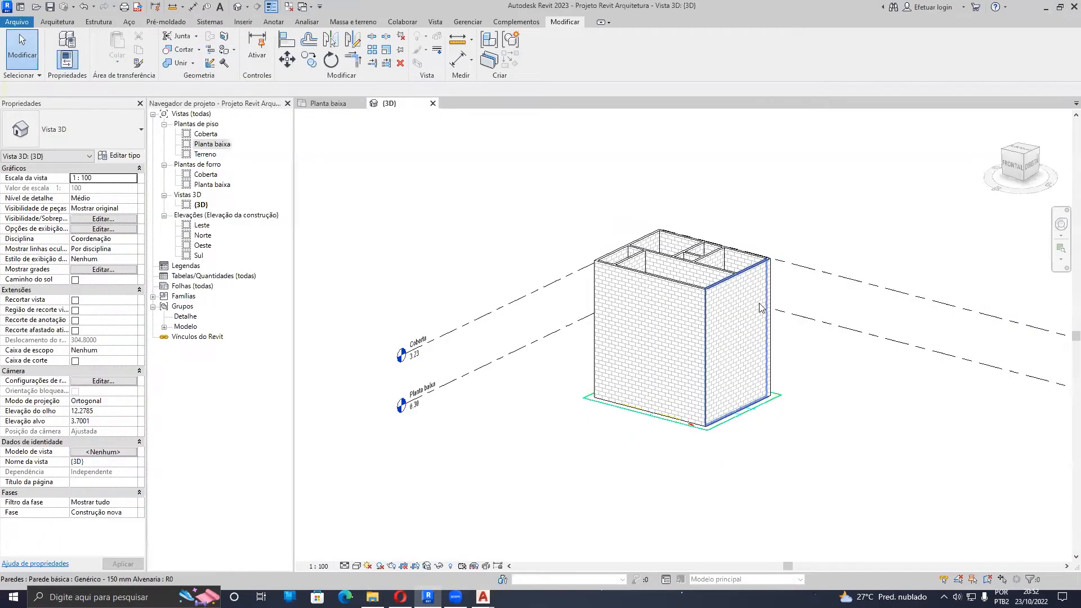
left_click(761, 305)
scroll(754, 287, "up", 3)
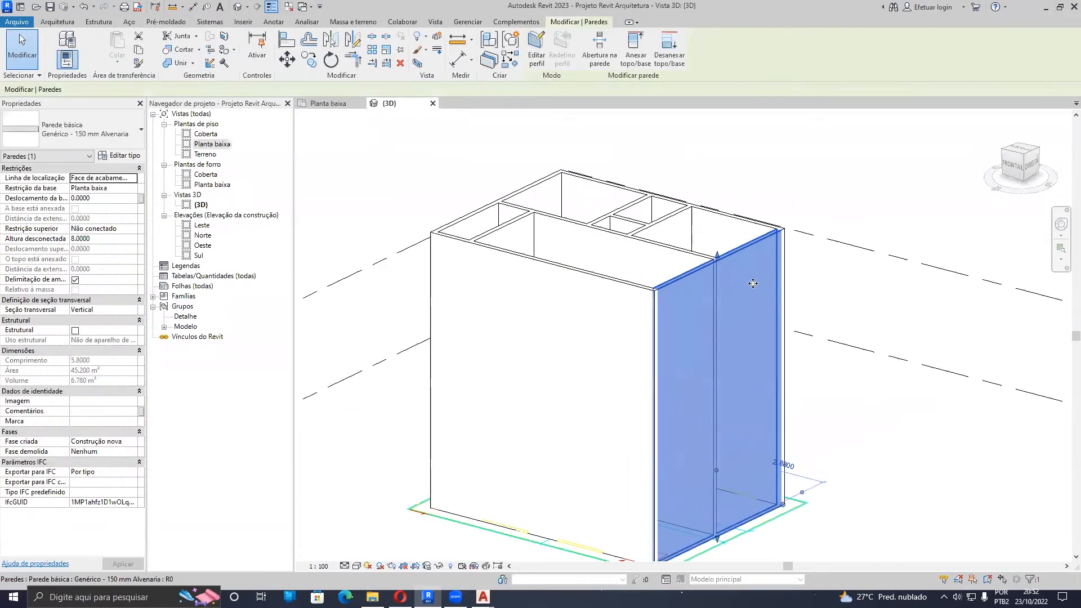
scroll(752, 283, "up", 1)
scroll(631, 266, "down", 2)
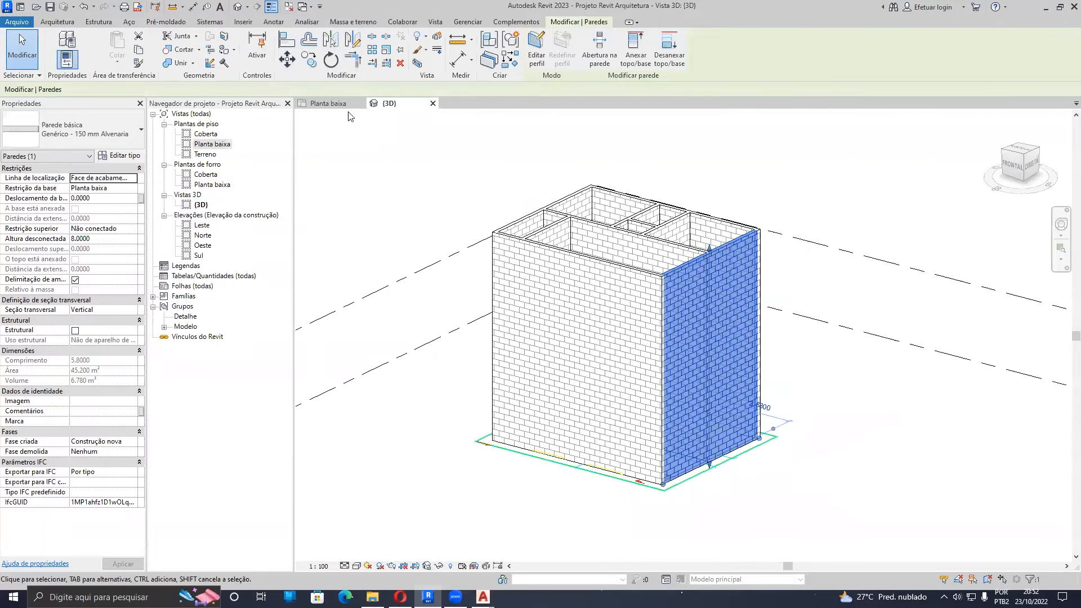
left_click(355, 103)
scroll(760, 322, "up", 3)
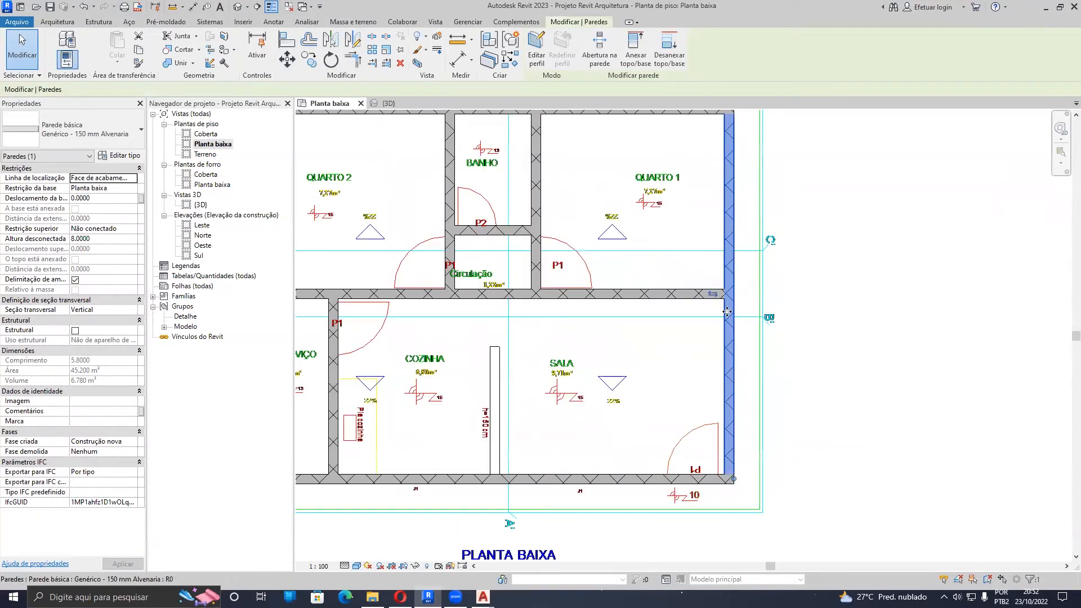
left_click(405, 106)
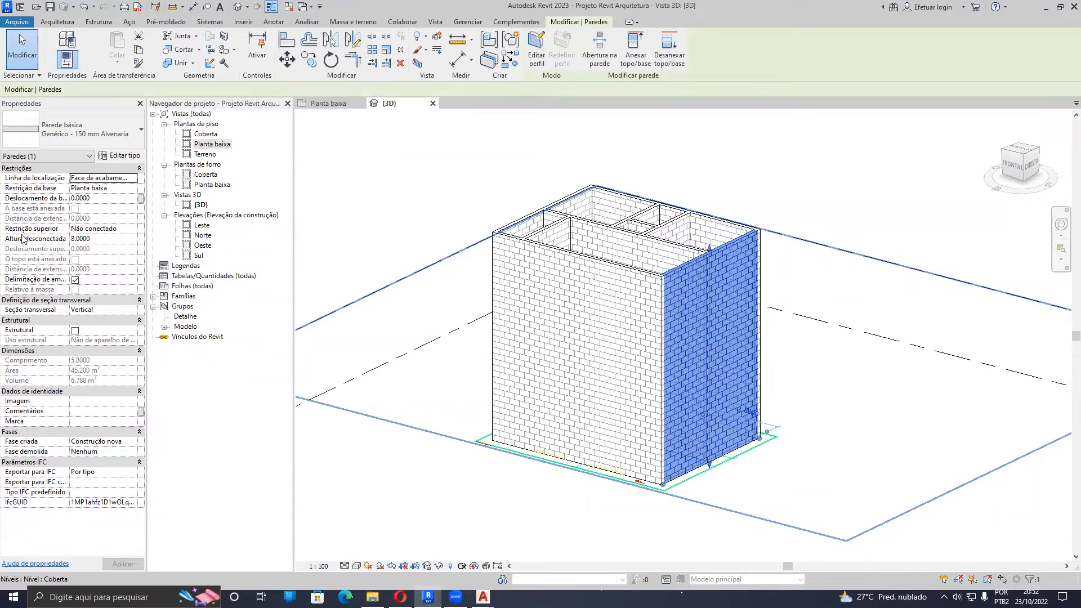
Step: Constrain the top of the right exterior wall to the Coberta level and reselect the wall
scroll(448, 304, "down", 2)
middle_click_drag(449, 304, 619, 317)
scroll(713, 300, "up", 1)
left_click(135, 230)
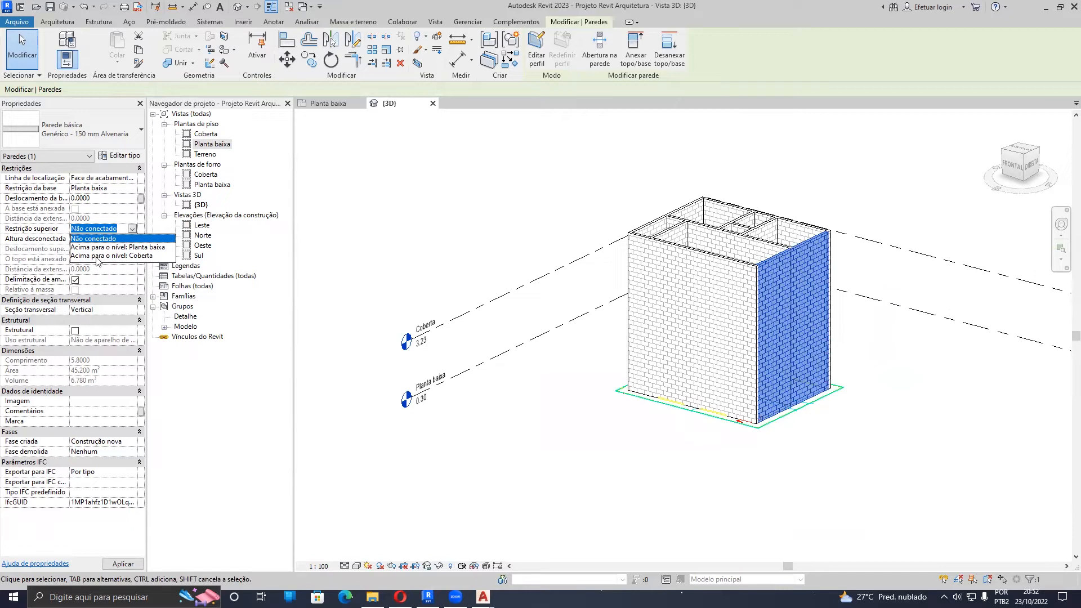
left_click(135, 256)
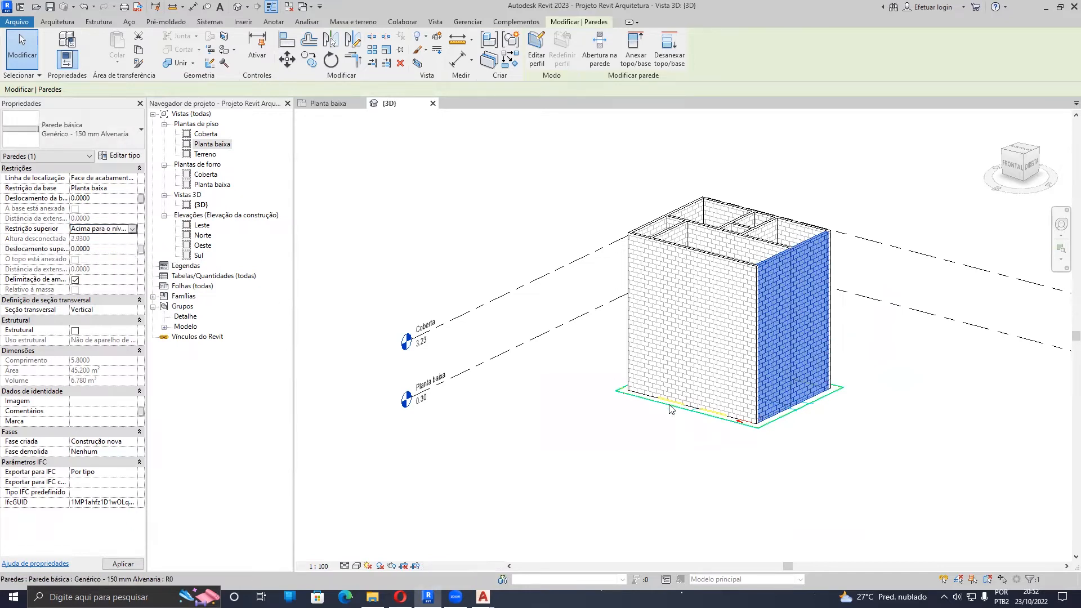
left_click(905, 377)
left_click(803, 364)
Step: From the right-side view, try stretching the wall's top to about 2.03 m above Coberta and undo the stretch
middle_click_drag(871, 380, 737, 340, "shift")
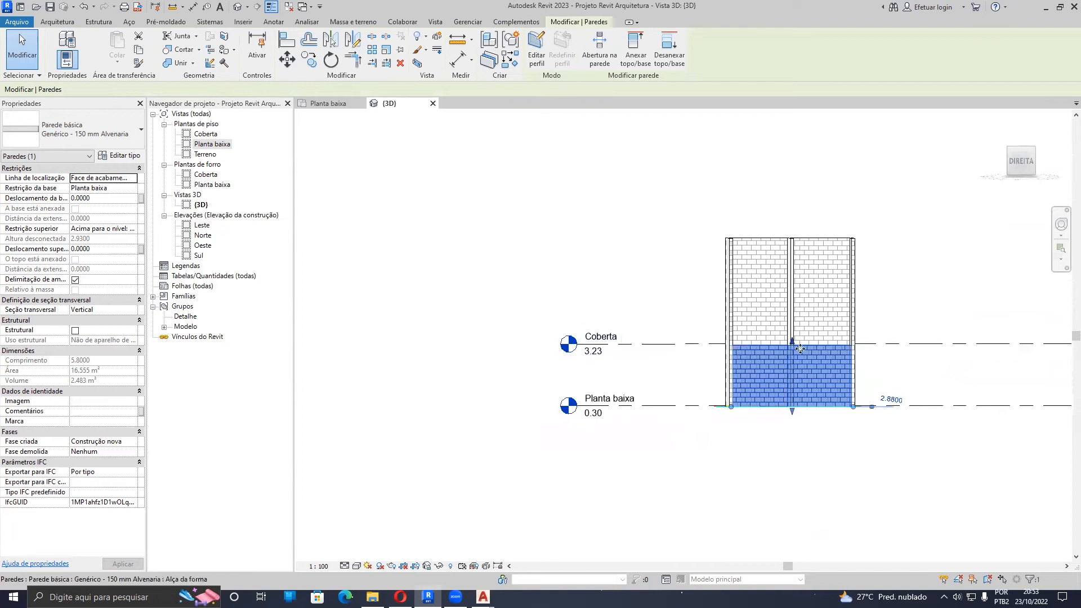
left_click_drag(793, 341, 800, 301)
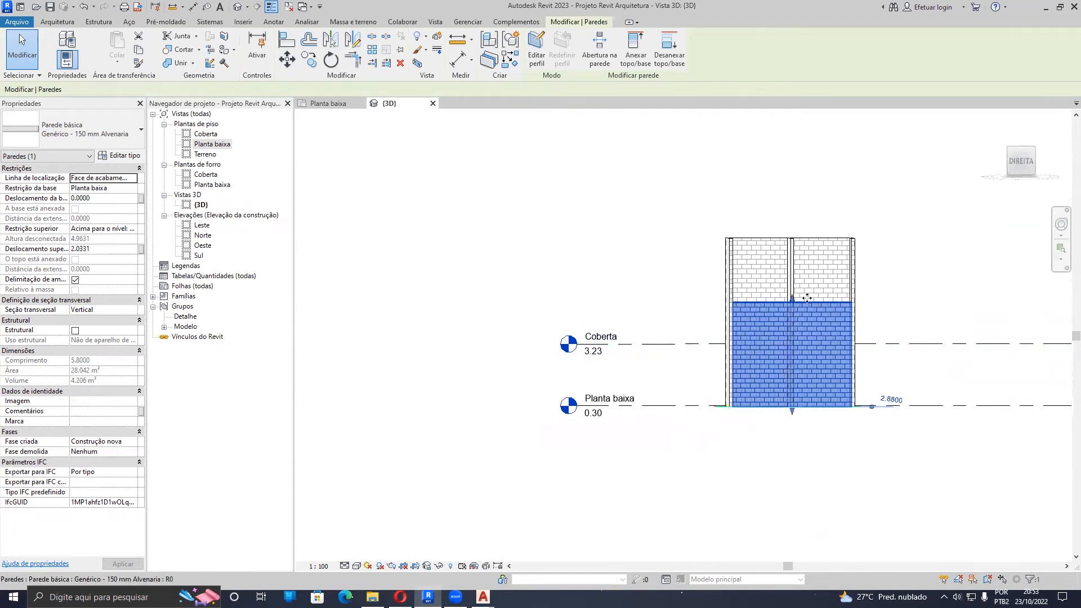
key("ctrl+z")
left_click(802, 345)
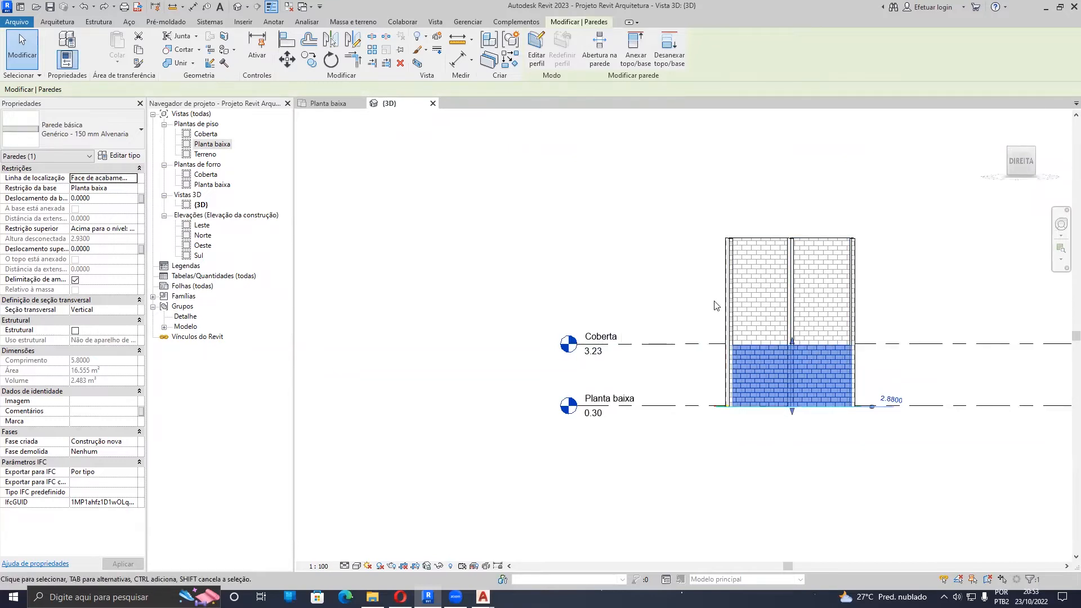
Step: Set the Coberta level's elevation to 4.00 and select the constrained right wall to check how it follows
left_click(595, 346)
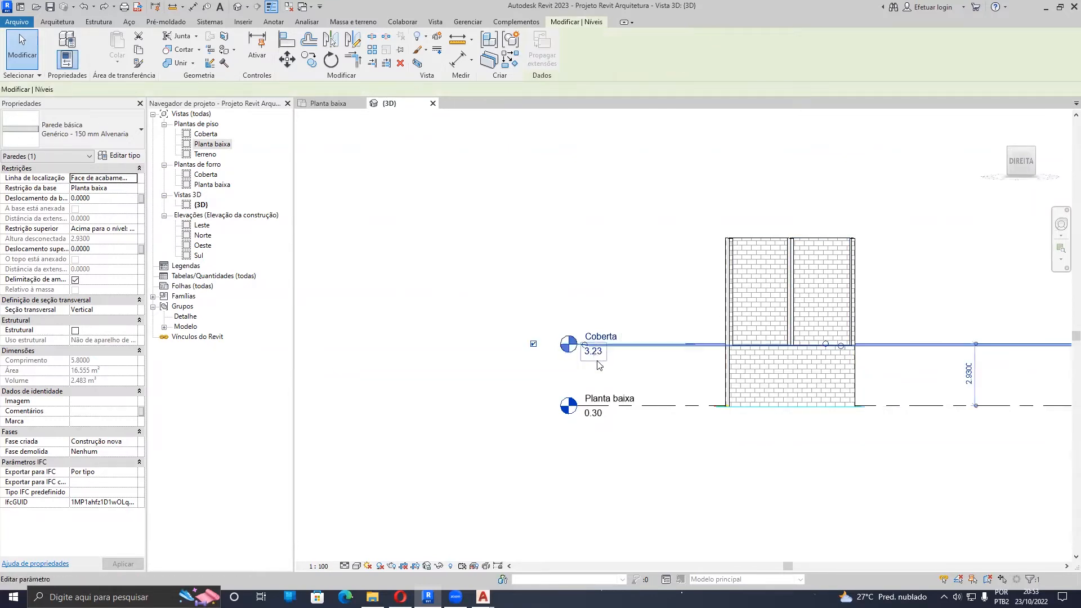
left_click(593, 354)
type("4")
key("Return")
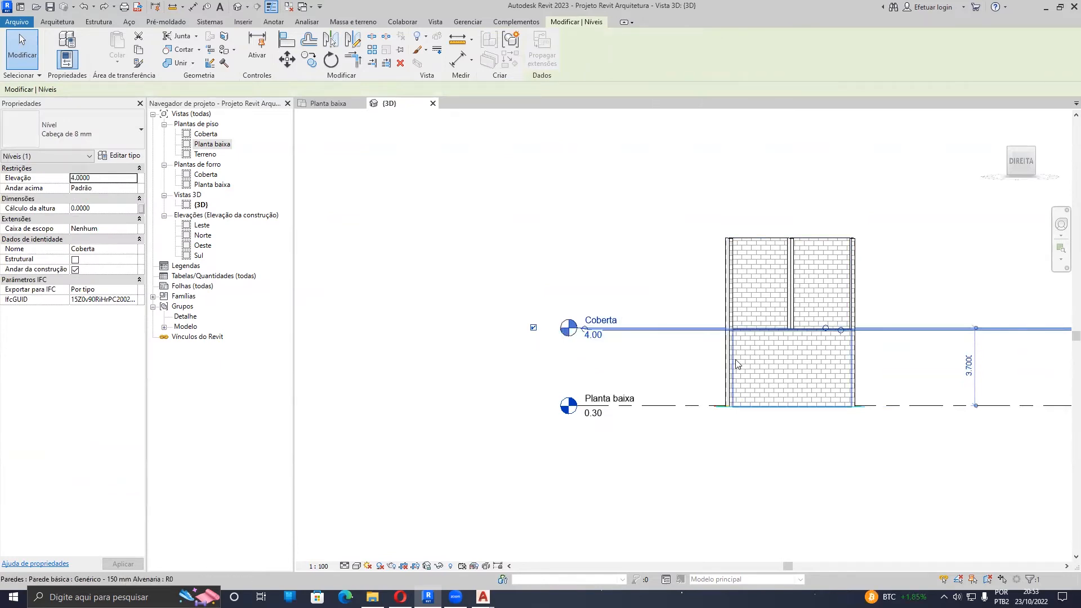
left_click(777, 366)
mouse_move(777, 366)
middle_mouse_down("shift")
mouse_move(782, 420)
mouse_move(773, 350)
middle_mouse_up("shift")
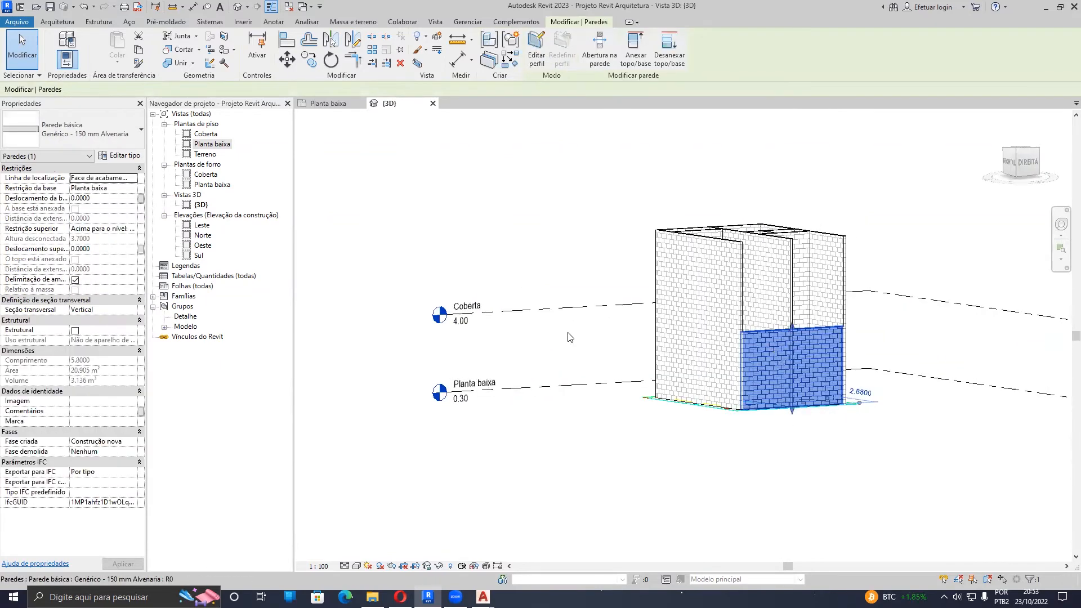
Step: Set the Coberta level's elevation back to 3.23
left_click(461, 322)
left_click(461, 322)
type("3,")
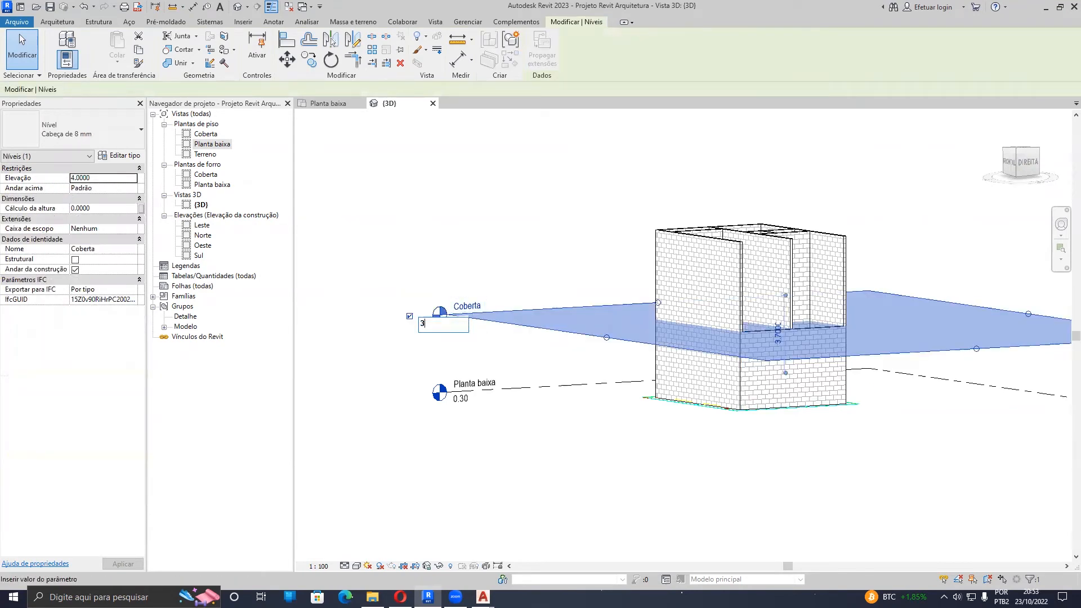
key("Return")
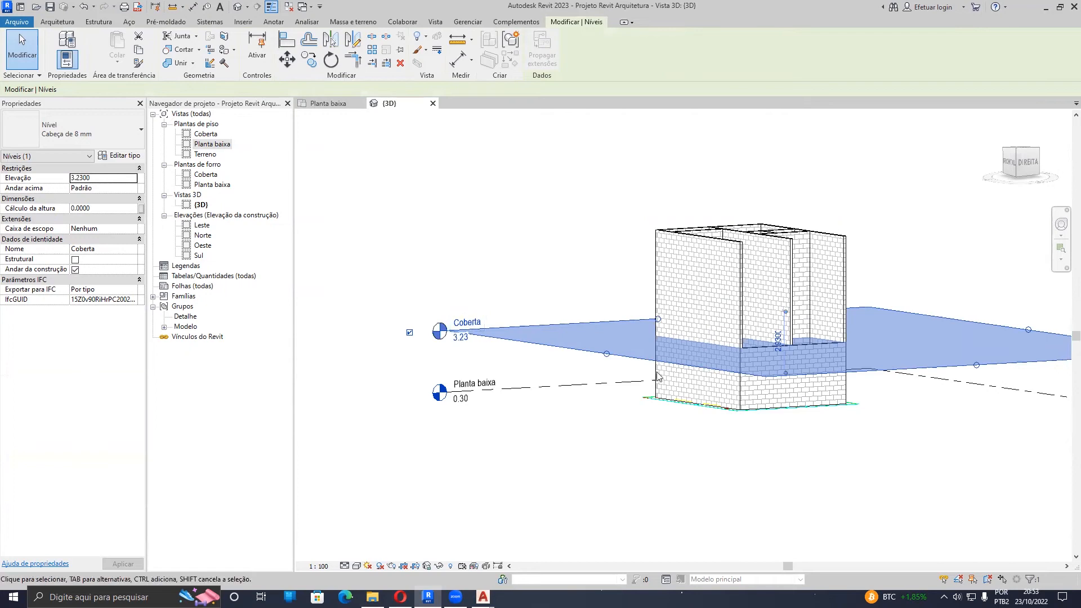
Step: Pull the top of the right exterior wall down to about 0.71 m below the Coberta level
scroll(772, 352, "up", 4)
left_click(756, 342)
scroll(755, 342, "down", 4)
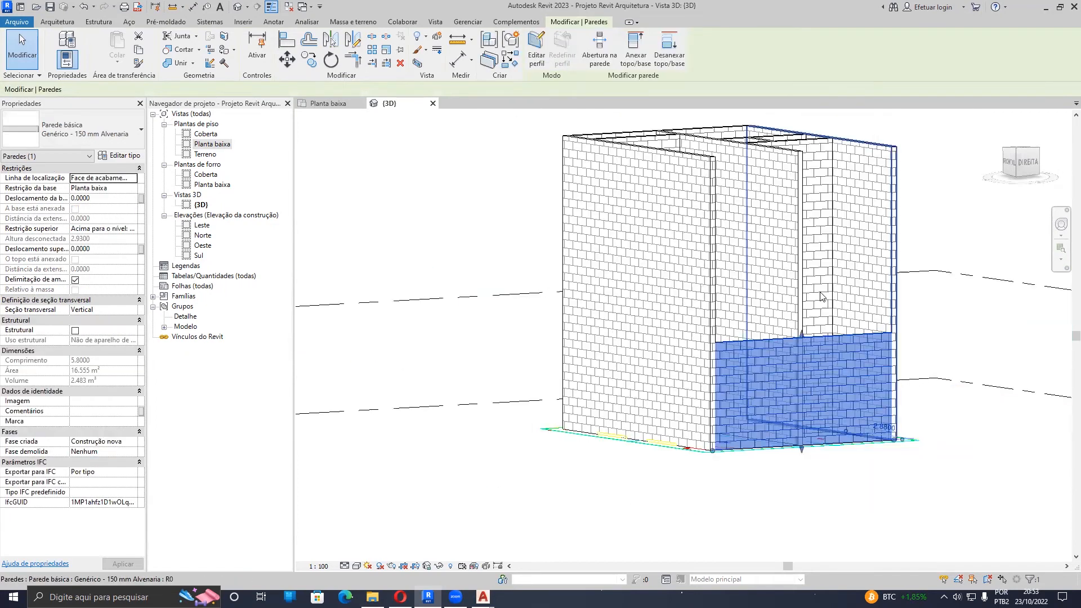
left_click_drag(802, 293, 803, 360)
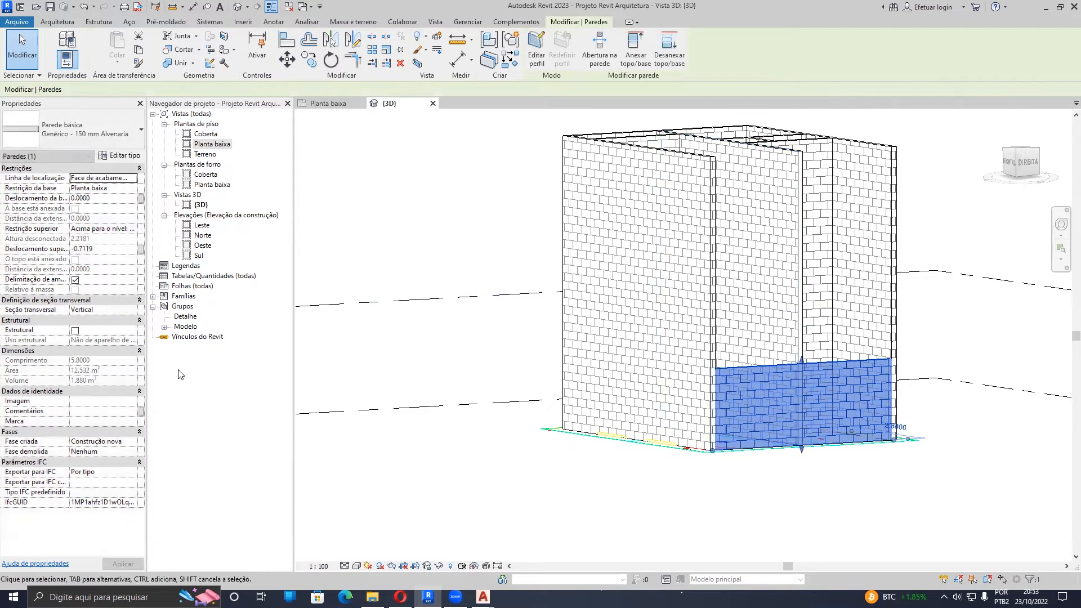
left_click(84, 240)
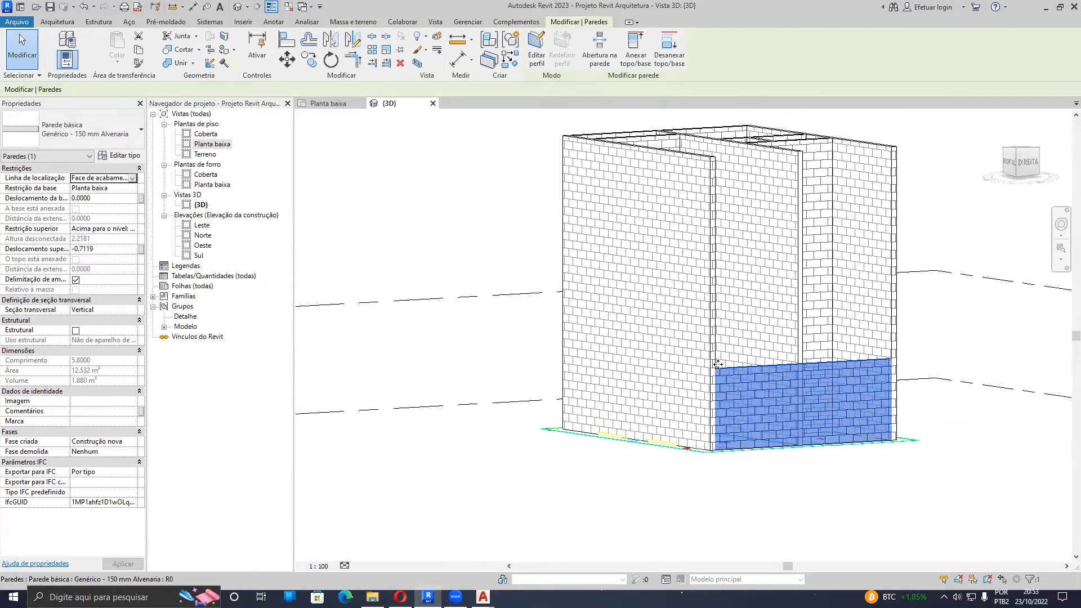
scroll(834, 364, "down", 1)
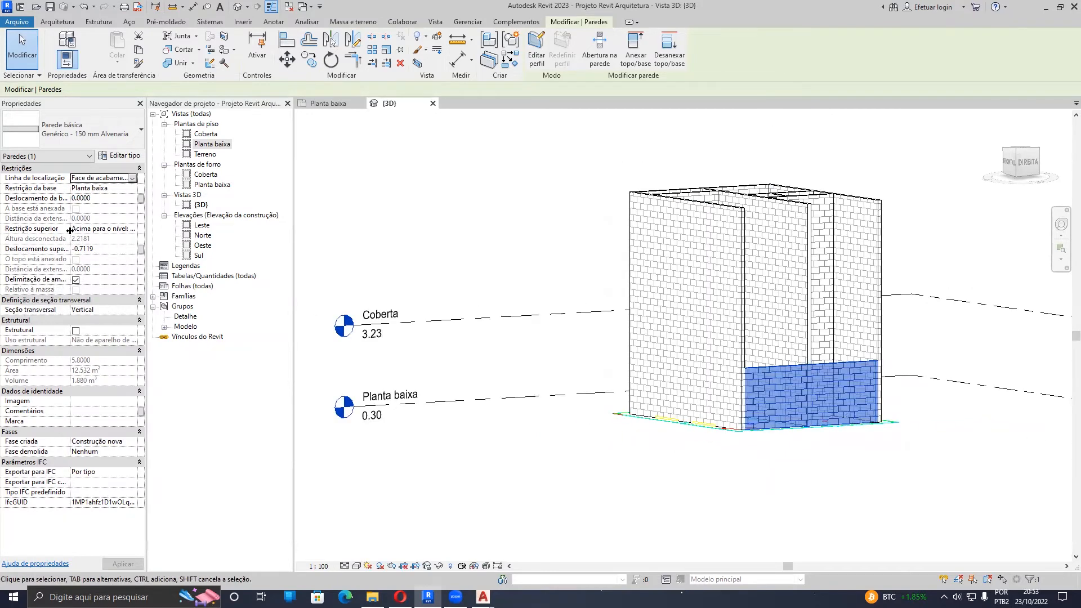
Step: Keep Coberta as the right wall's top constraint and set its top offset to 0
left_click(132, 228)
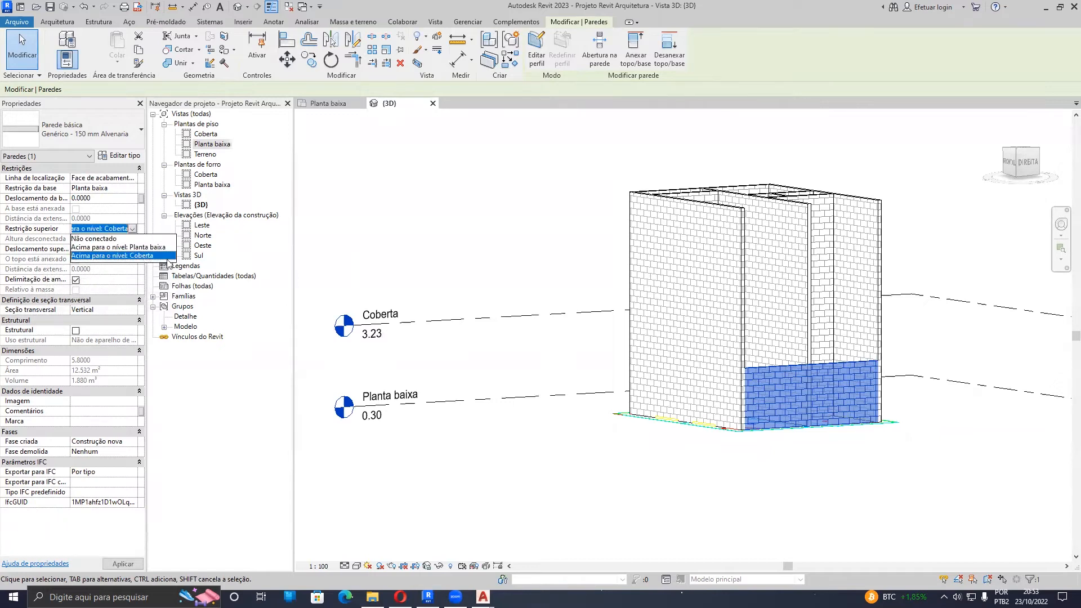
left_click(145, 256)
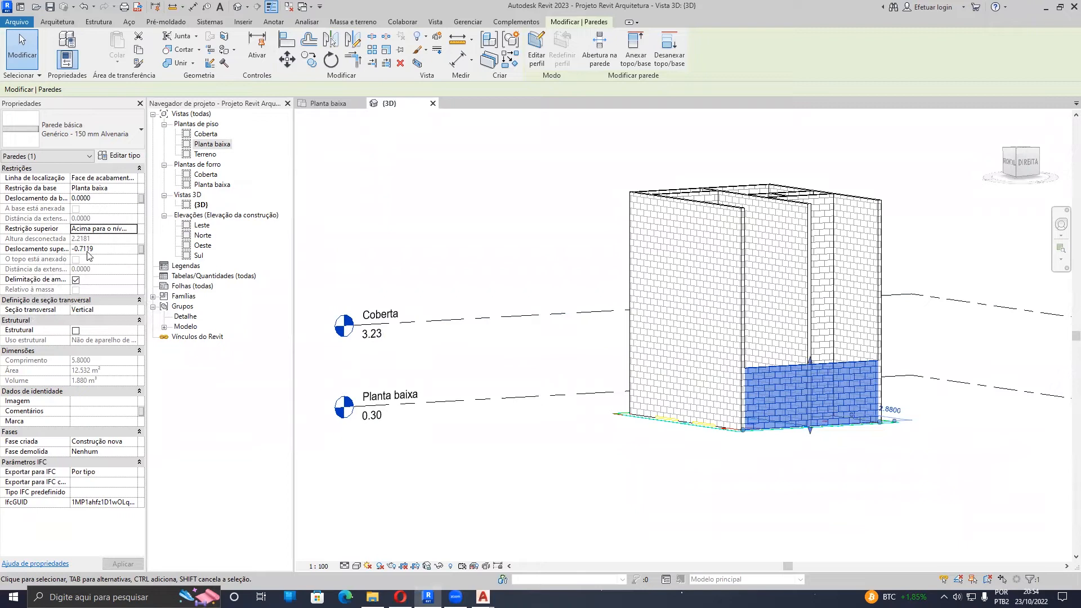
left_click(85, 249)
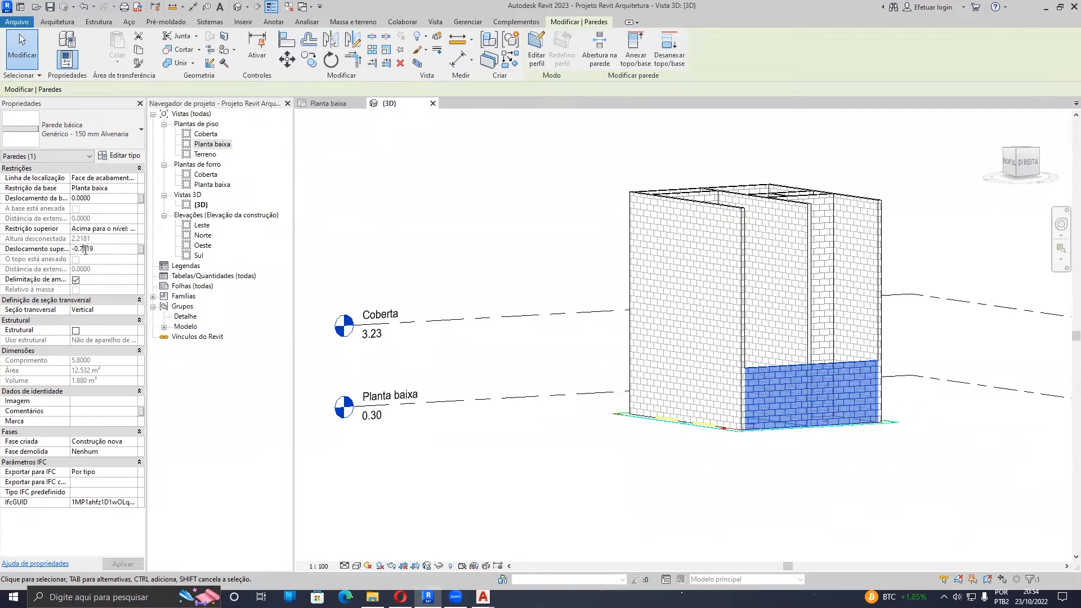
double_click(106, 249)
type("0")
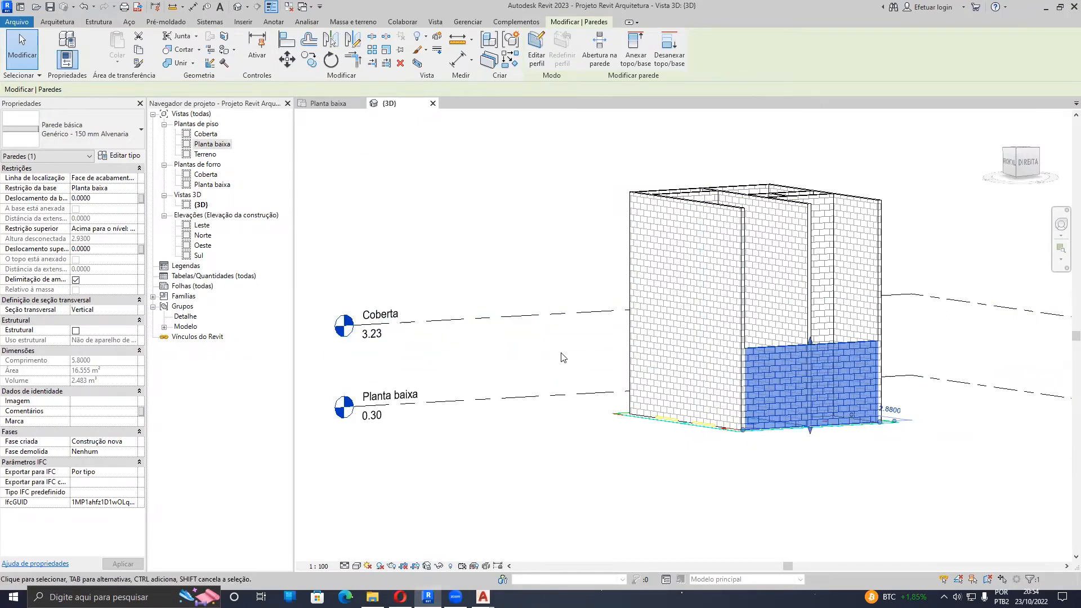
Step: Set the right wall's top offset from Coberta to 1 m and increase it further to 3 m
left_click(88, 249)
double_click(94, 249)
type("1")
key("Return")
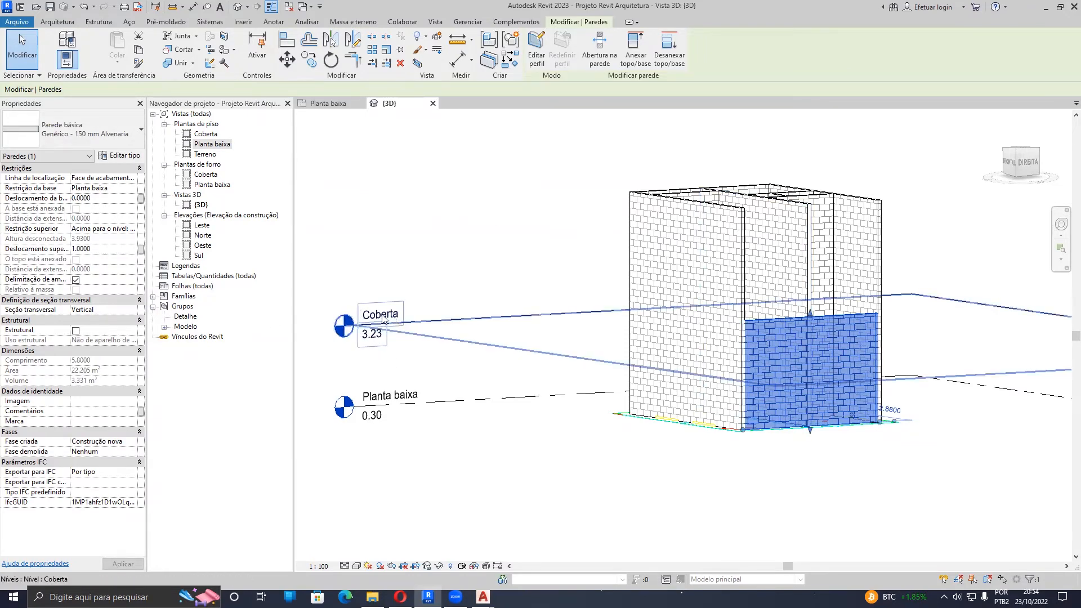
left_click(113, 247)
type("3")
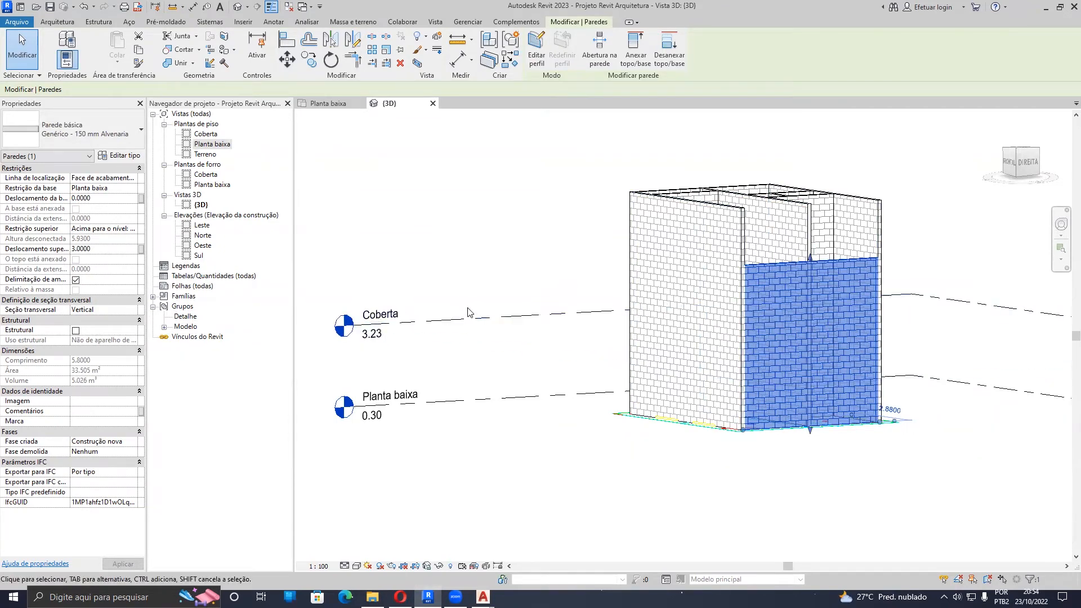
Step: Set the Coberta level's elevation to 4.00 and select the right wall to check that its offset top follows the level
left_click(393, 328)
left_click(372, 335)
type("4")
key("Return")
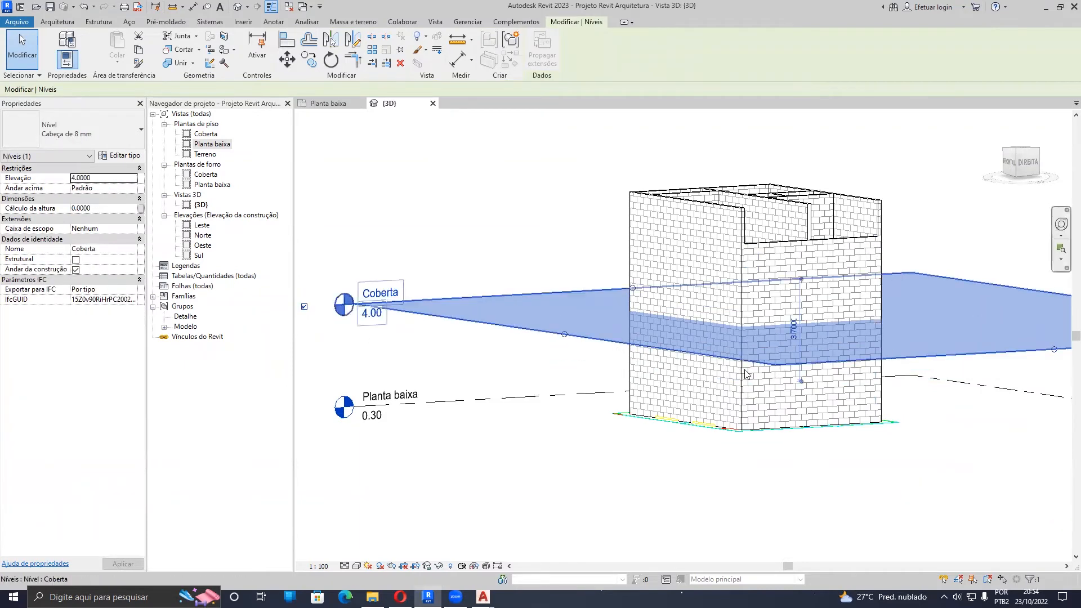
left_click(793, 259)
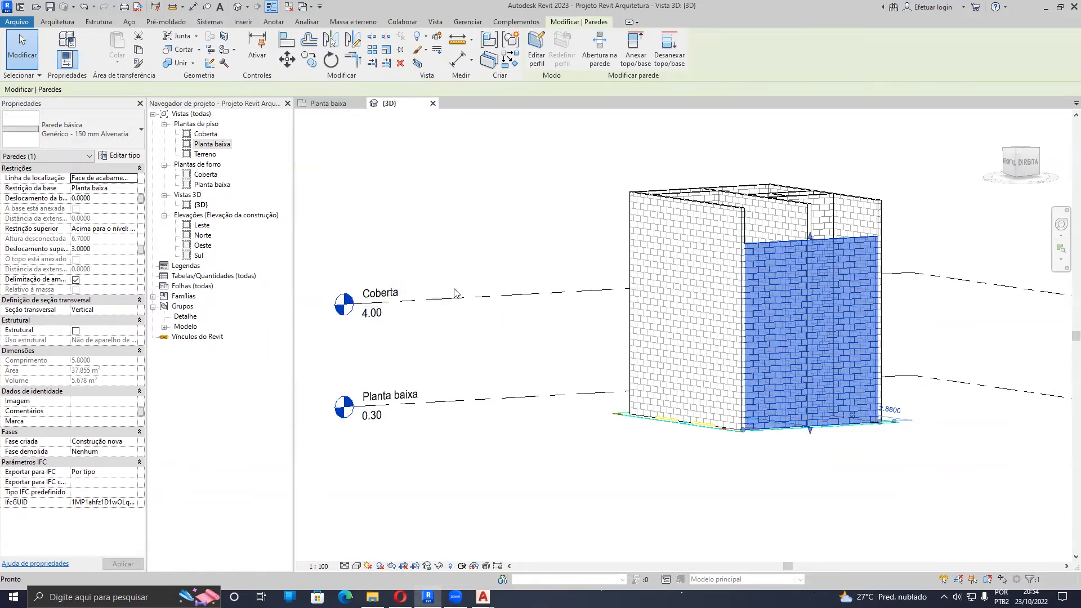
Step: Undo the Coberta level's last elevation change and set the right wall's top offset to 0, keeping Coberta as its top constraint
key("ctrl+z")
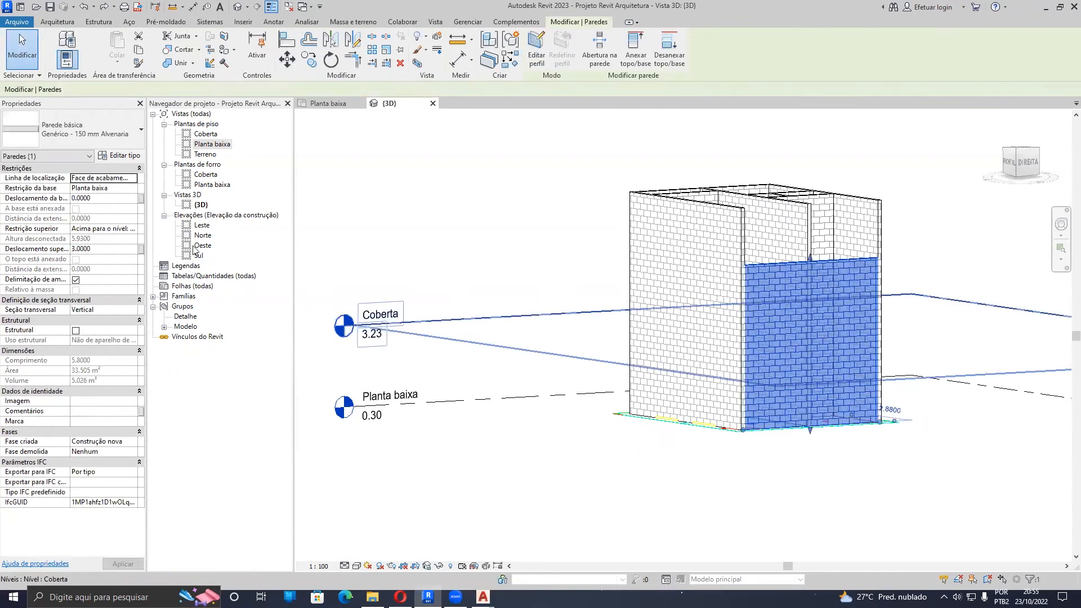
left_click(103, 250)
type("0")
key("Return")
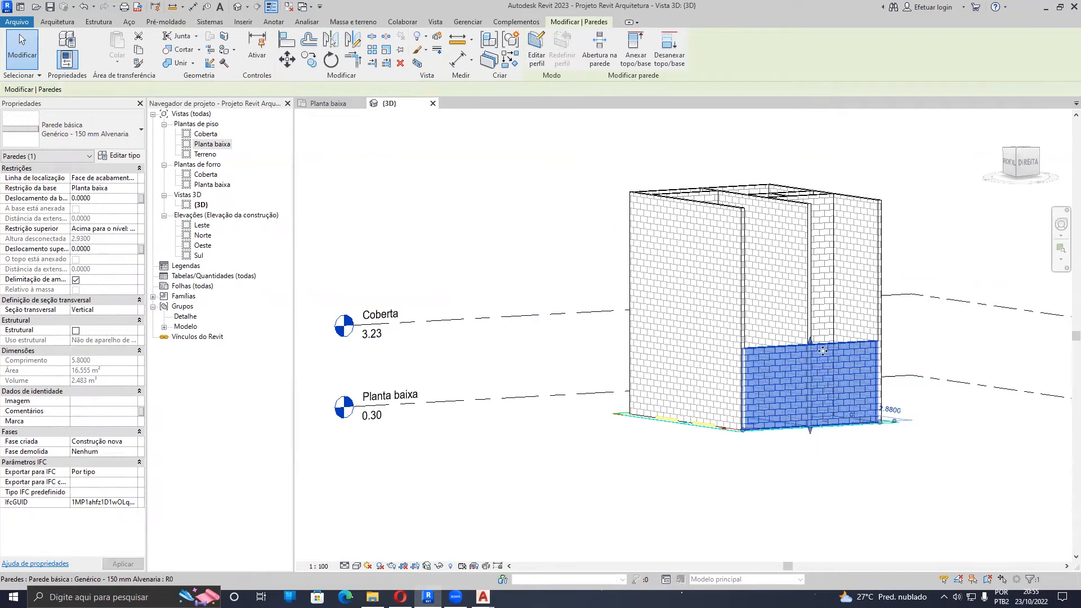
left_click(132, 228)
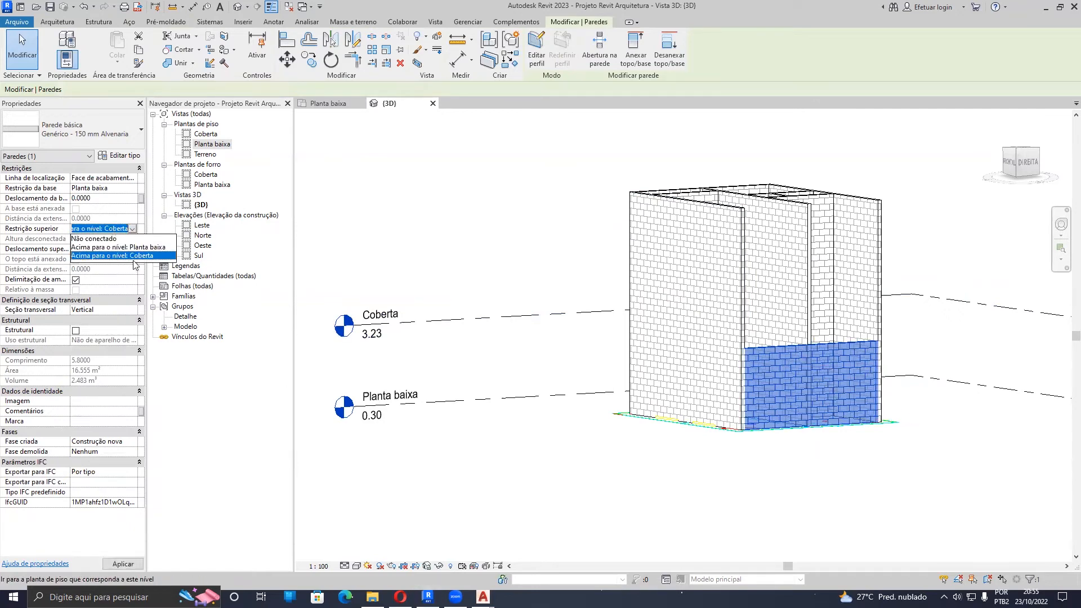
left_click(343, 297)
left_click(794, 366)
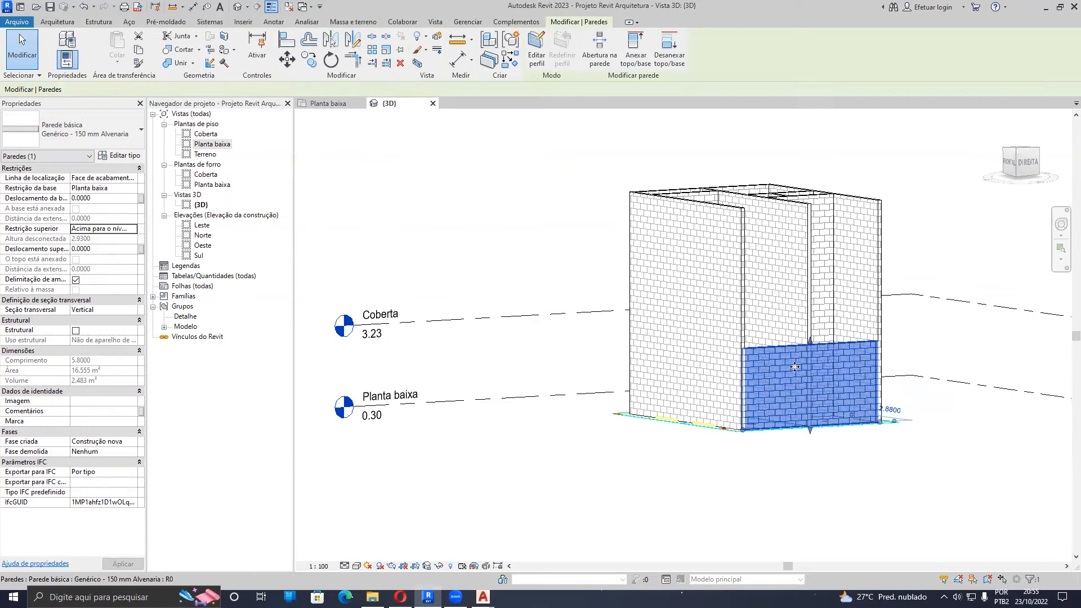
Step: Try a Coberta elevation of 6.00, select the right wall to check that it follows the level, and undo the change
left_click(384, 332)
left_click(380, 336)
type("6")
key("Return")
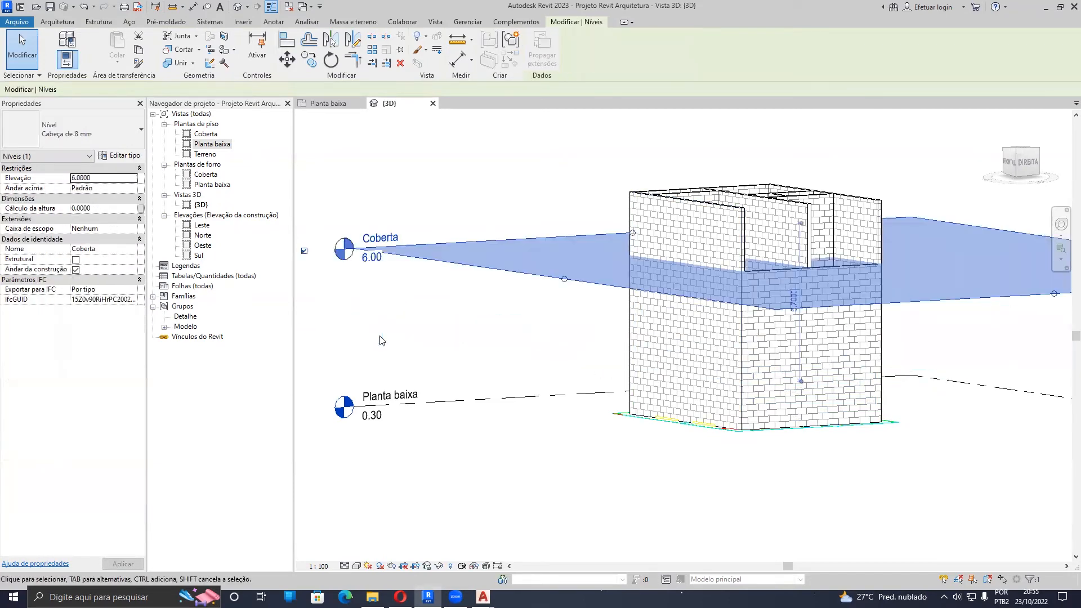
left_click(365, 356)
left_click(798, 282)
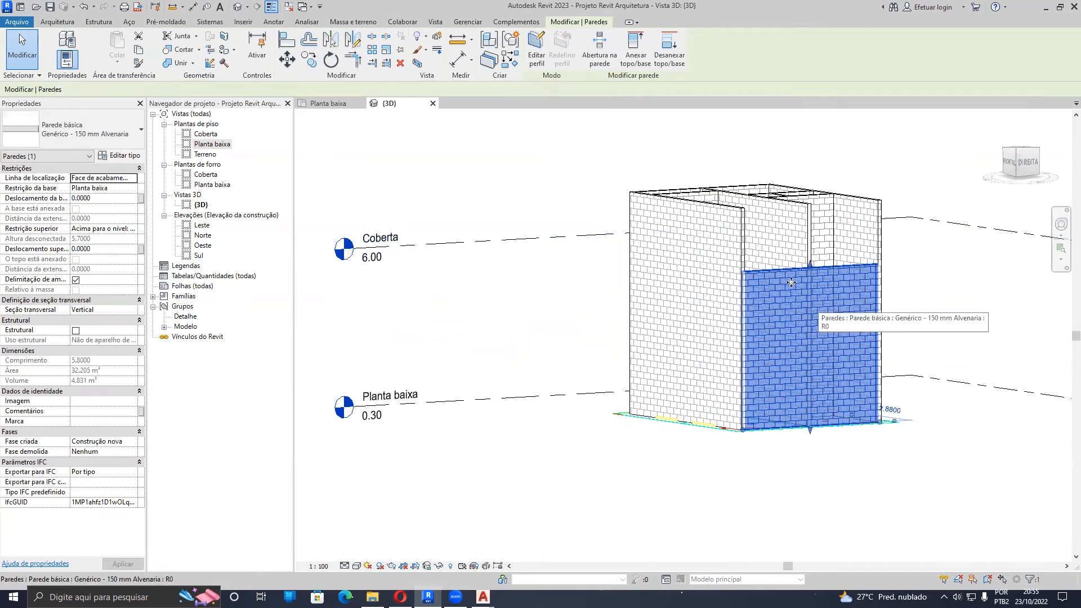
key("ctrl+z")
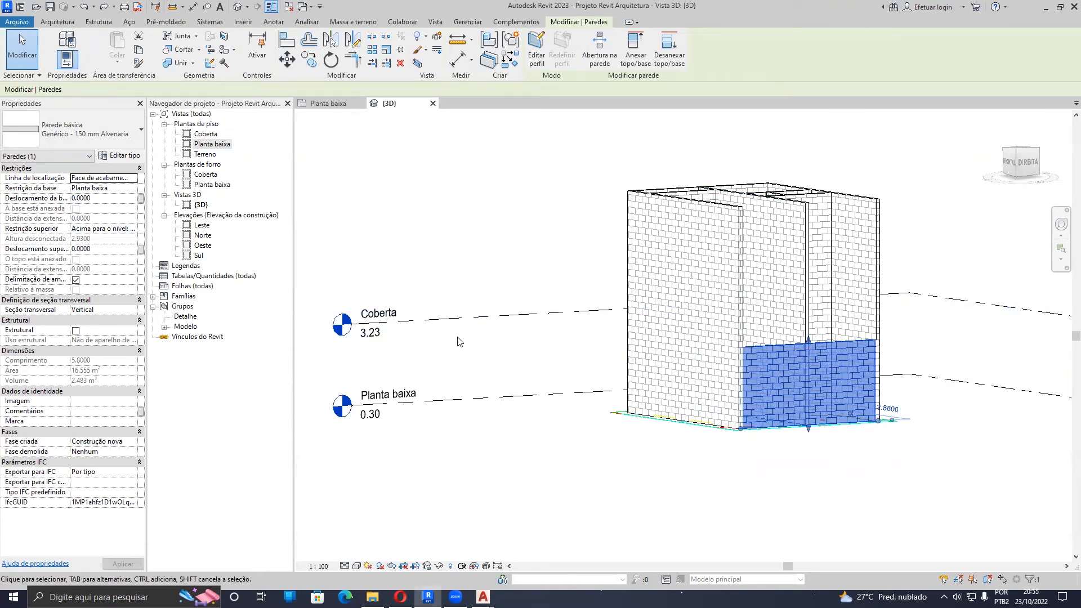
Step: Set the right wall's top offset to 1.1 m and compare the wall top with the Coberta level plane
left_click(119, 248)
type("1.1")
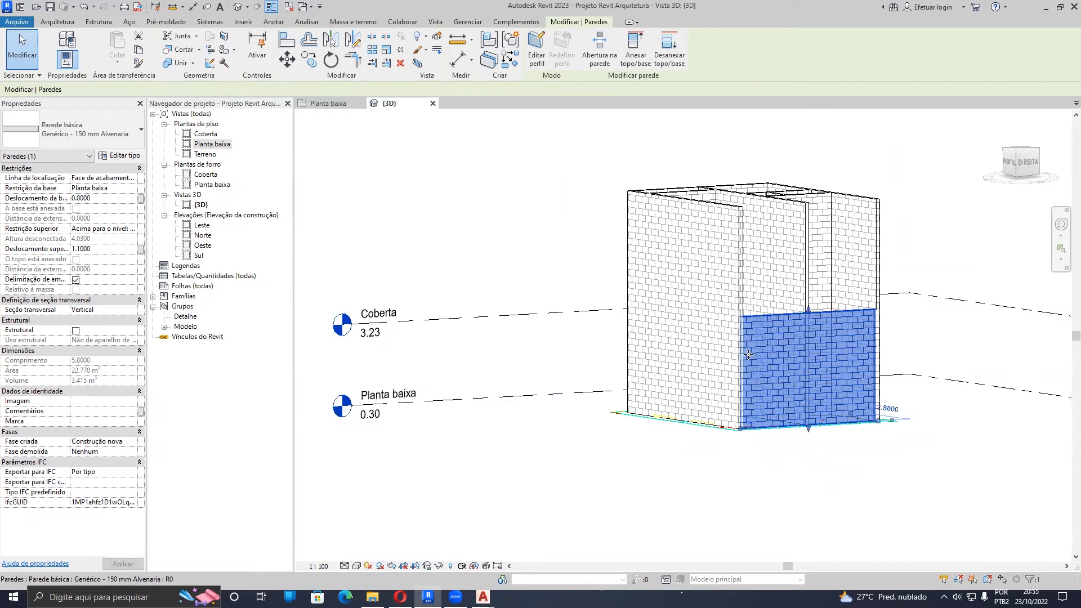
left_click(819, 345)
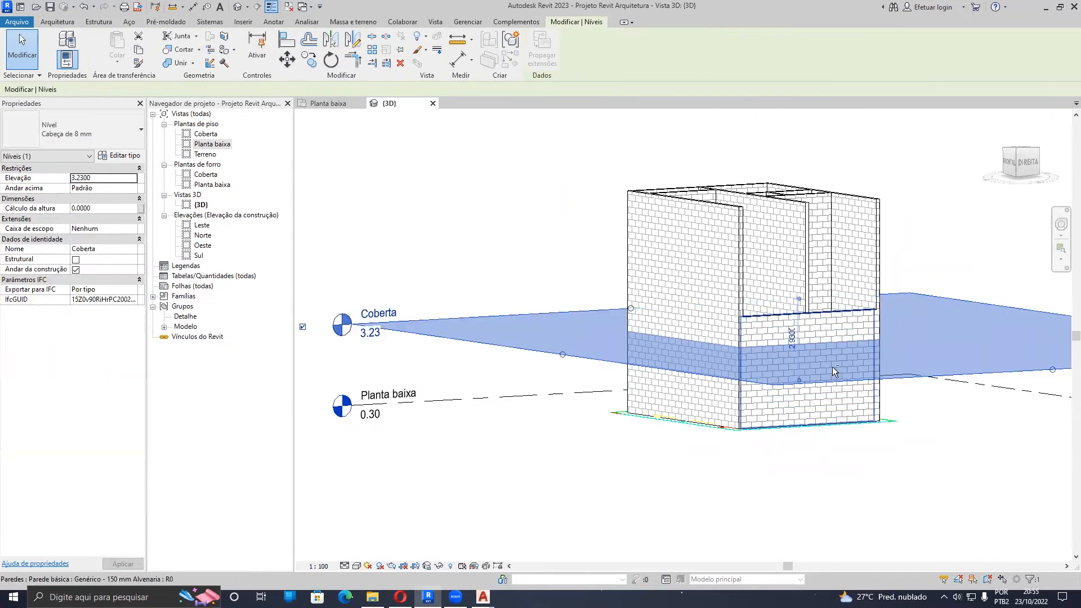
scroll(845, 369, "up", 5)
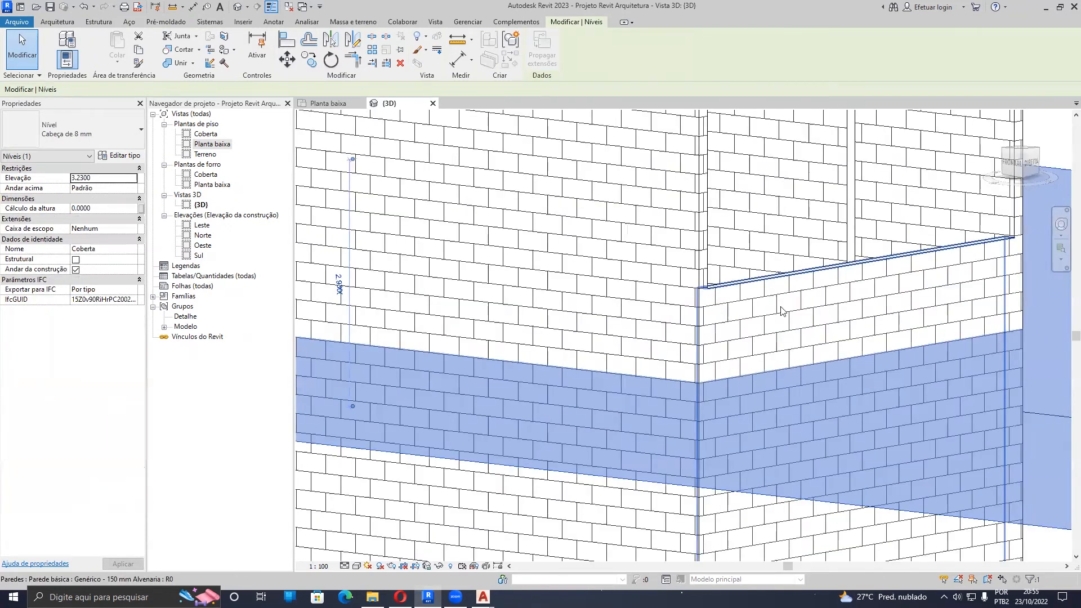
scroll(777, 338, "down", 5)
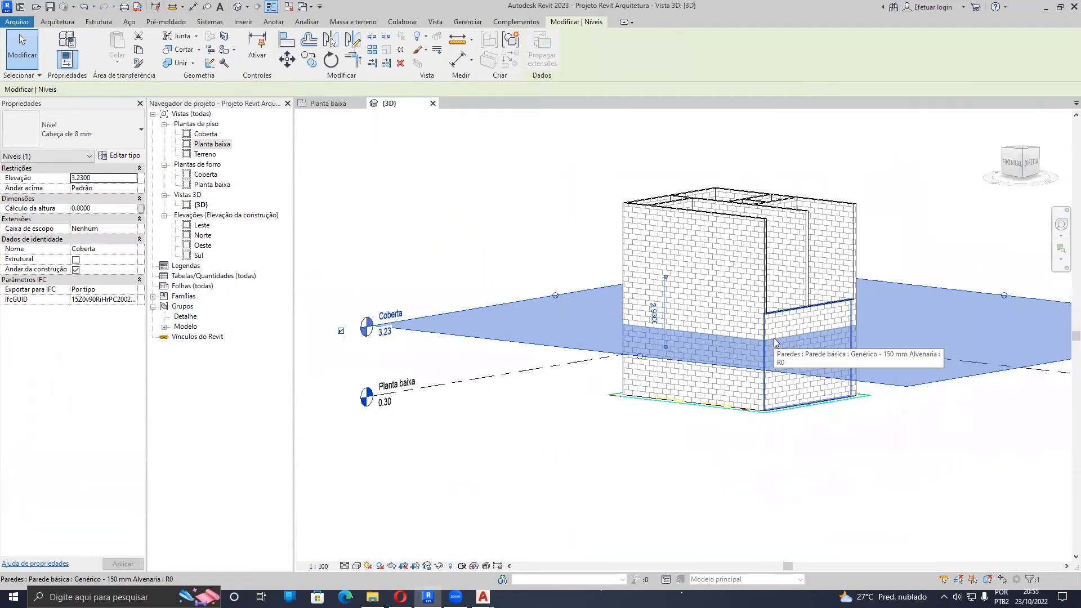
left_click(773, 338)
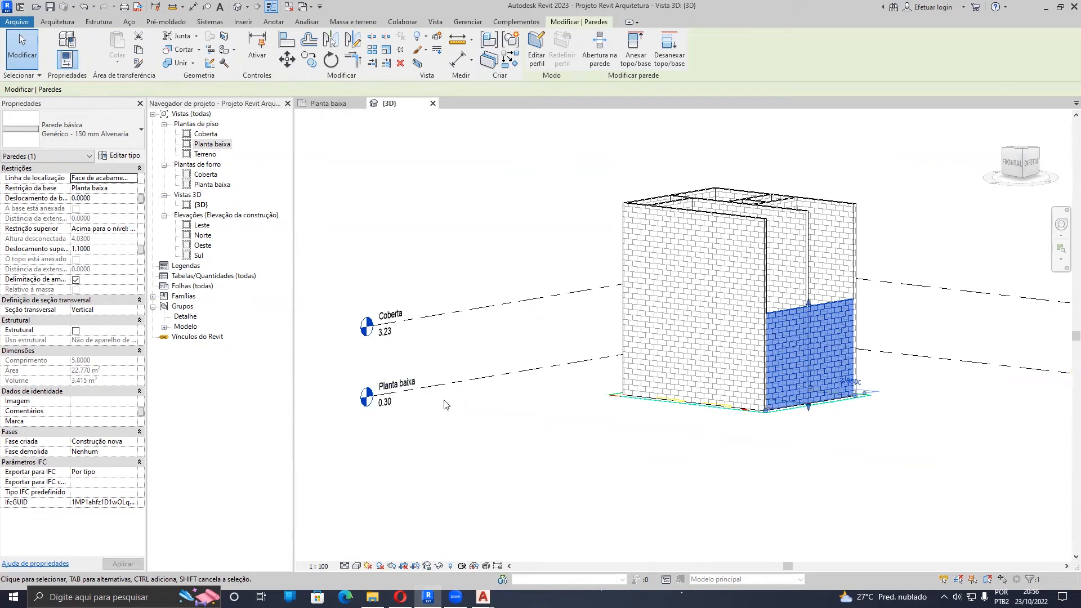
Step: Reset the right wall's top offset from 1.1 m to 0
scroll(843, 309, "up", 4)
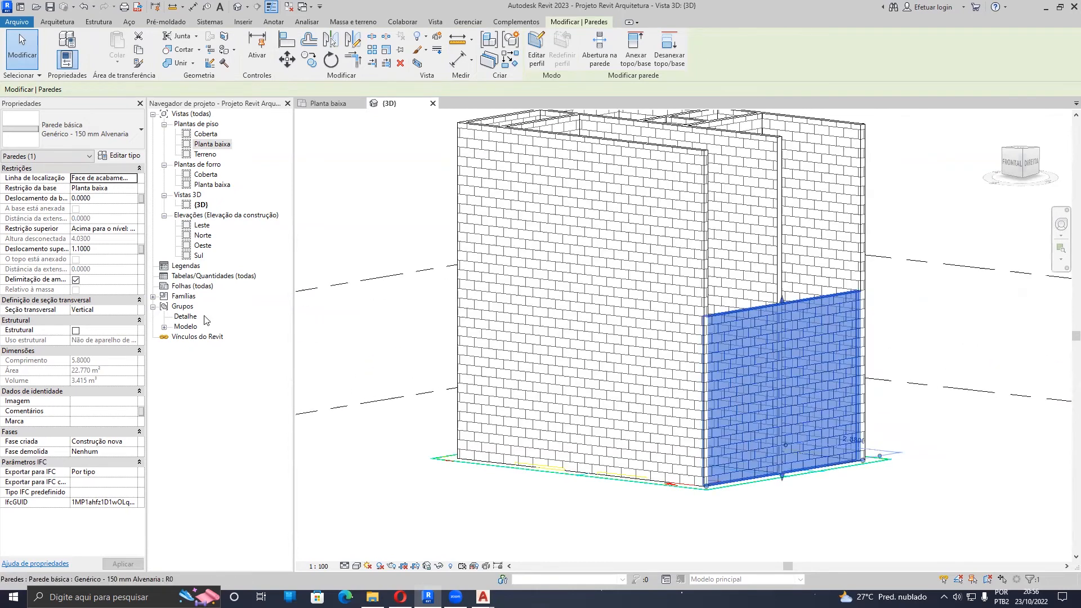
left_click(96, 248)
left_click_drag(100, 247, 59, 250)
type("0")
key("Return")
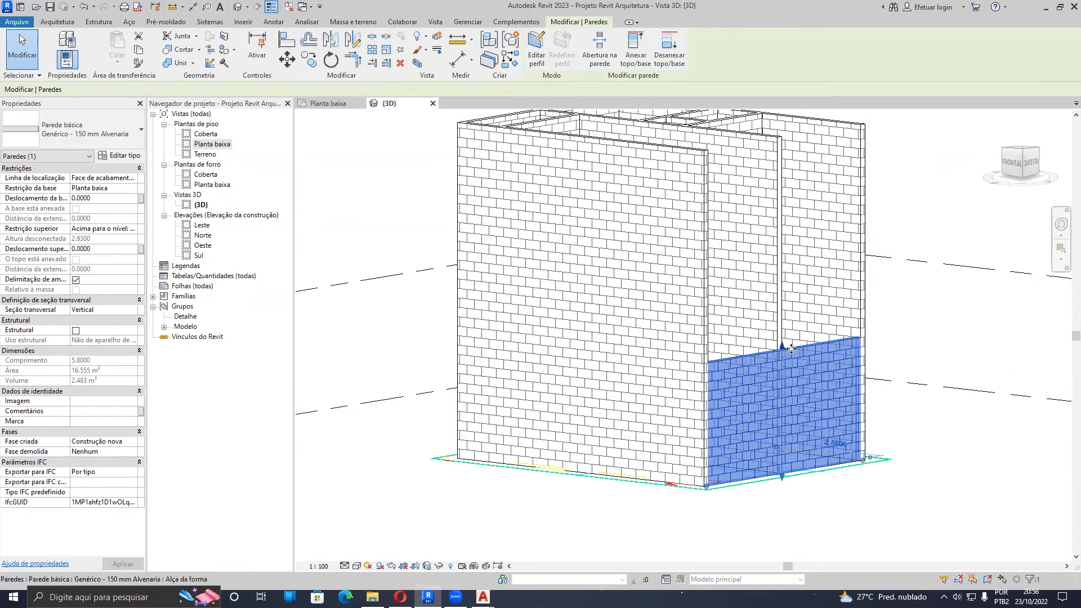
Step: Set the right wall's top offset to -0.02 m and inspect the wall top against the Coberta level plane
scroll(806, 347, "down", 3)
left_click(100, 248)
type("-0.")
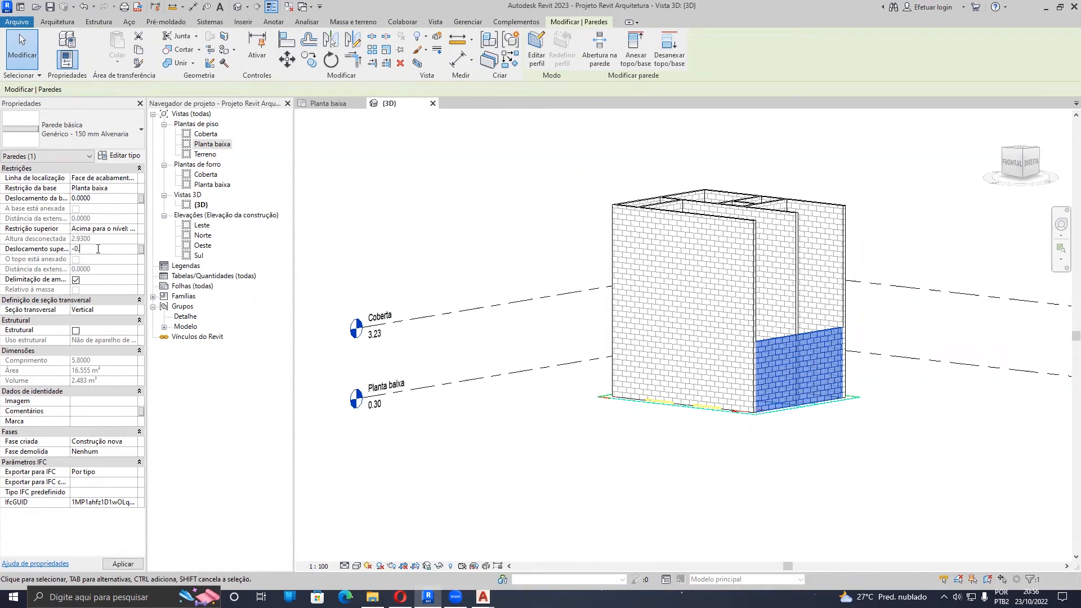
type("02")
key("Return")
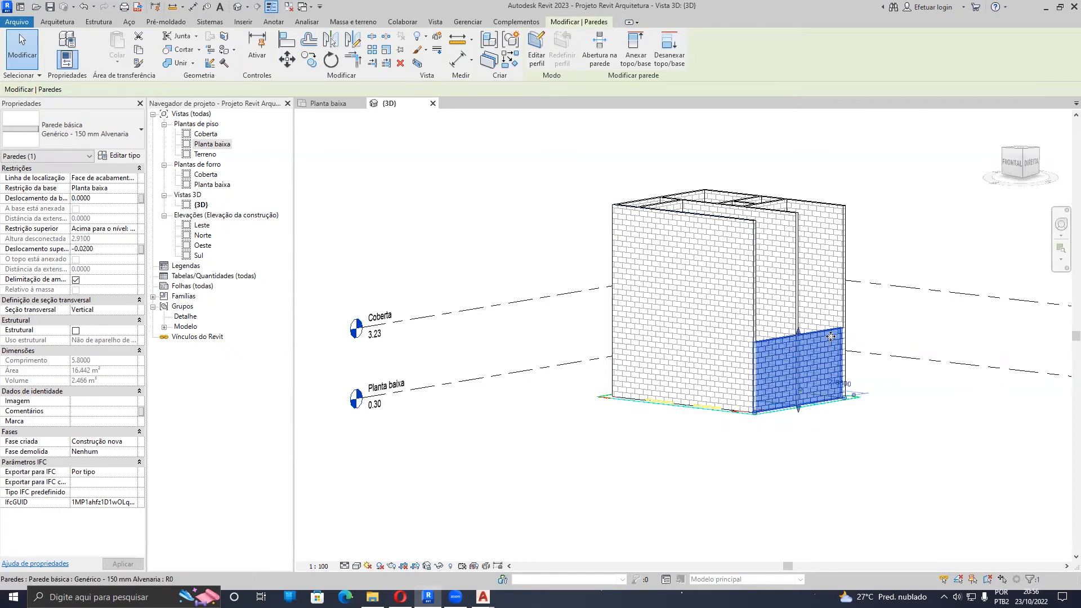
scroll(769, 341, "up", 5)
scroll(768, 340, "up", 3)
scroll(764, 304, "down", 8)
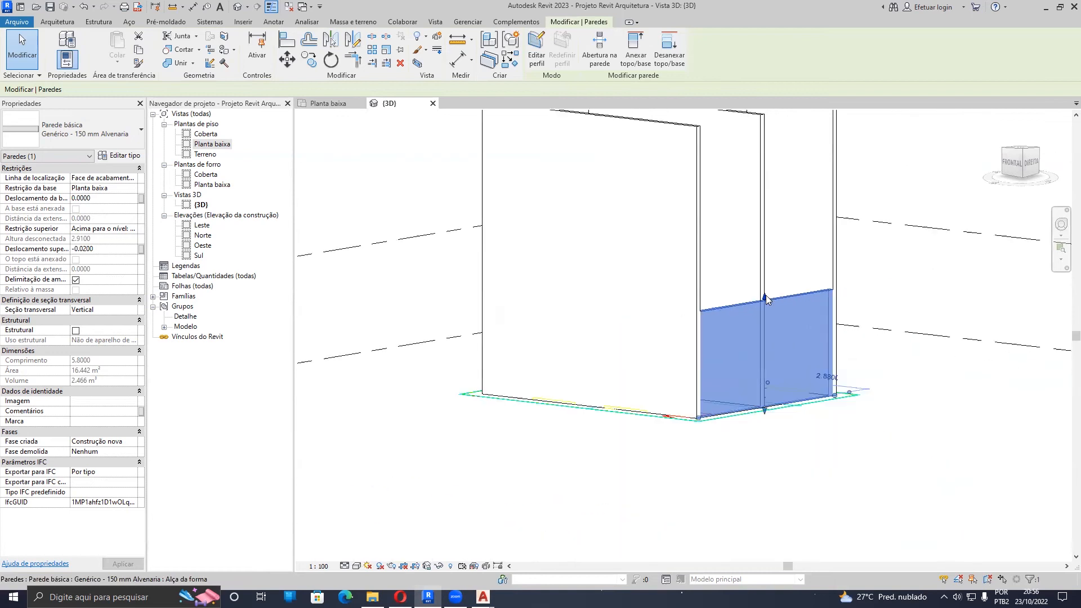
left_click(759, 308)
scroll(759, 304, "up", 5)
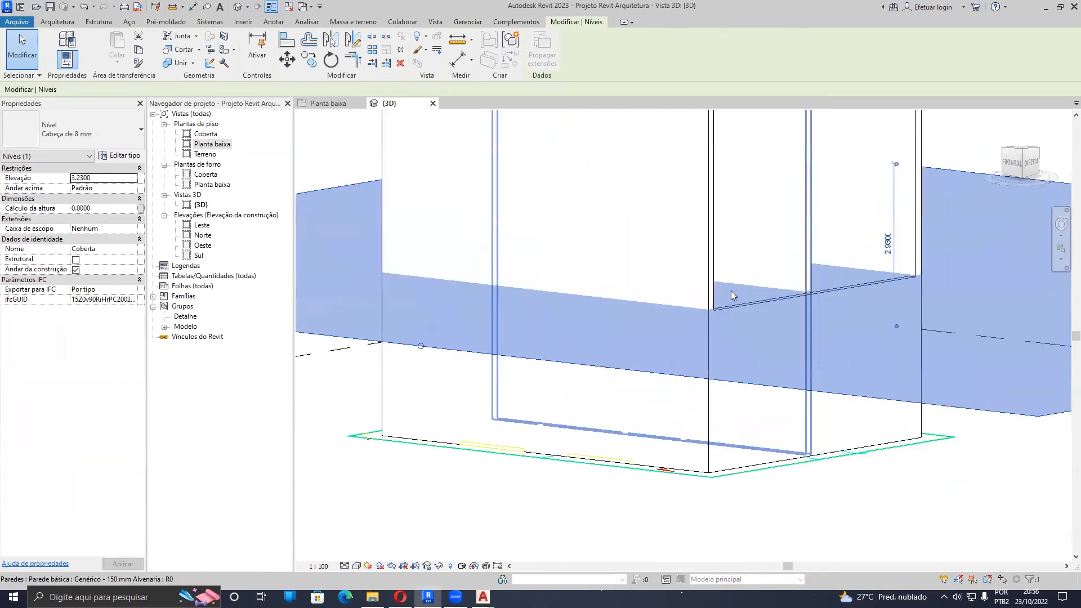
scroll(745, 354, "down", 5)
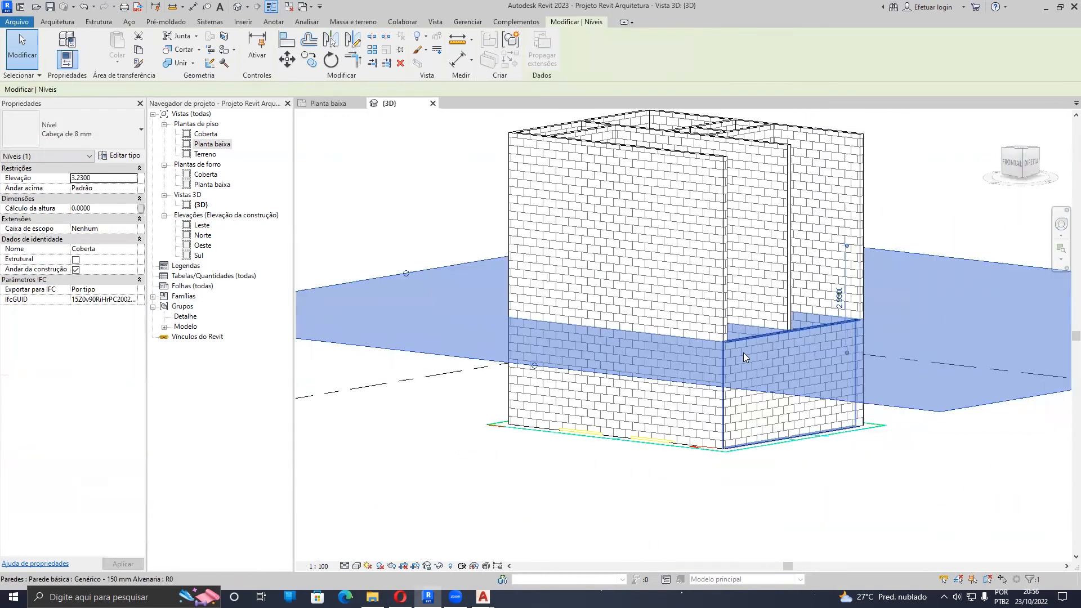
Step: Reselect the right wall, return its top offset to 0, and clear the selection
left_click(746, 351)
left_click(745, 355)
left_click(118, 248)
type("0")
key("Return")
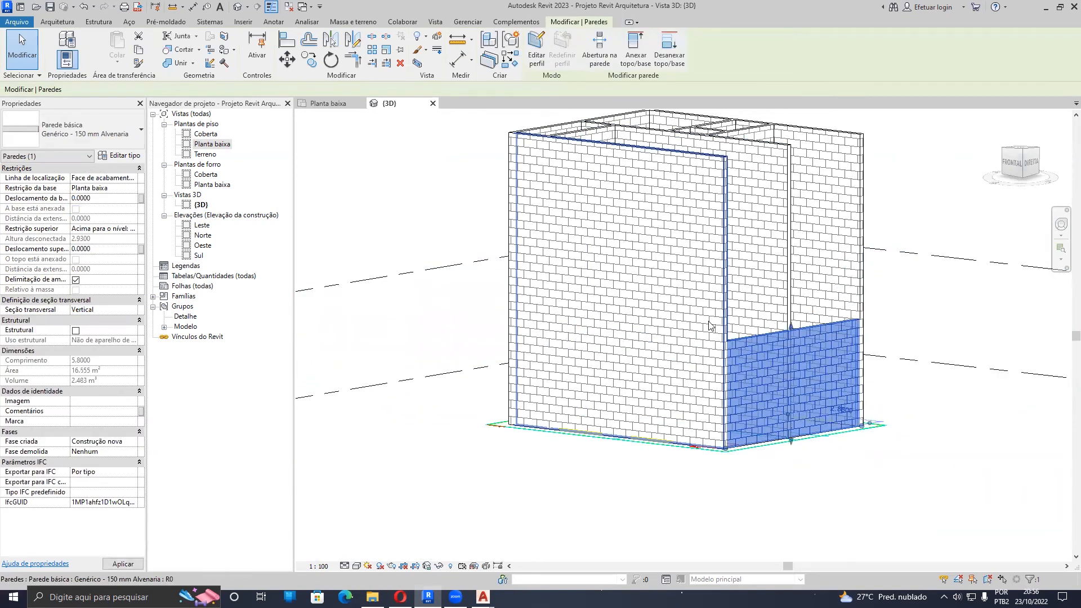
scroll(708, 321, "down", 3)
left_click(672, 408)
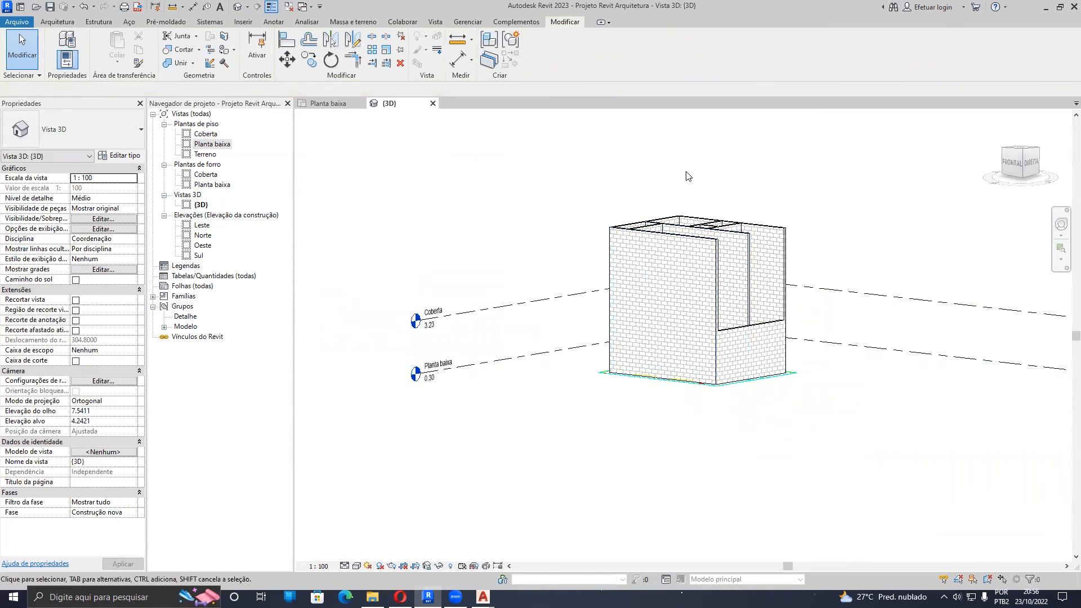
Step: Try a crossing selection over only the tall walls and one around the whole model with its levels, and clear the selection
middle_click_drag(744, 279, 760, 255, "shift")
left_click_drag(871, 260, 519, 186)
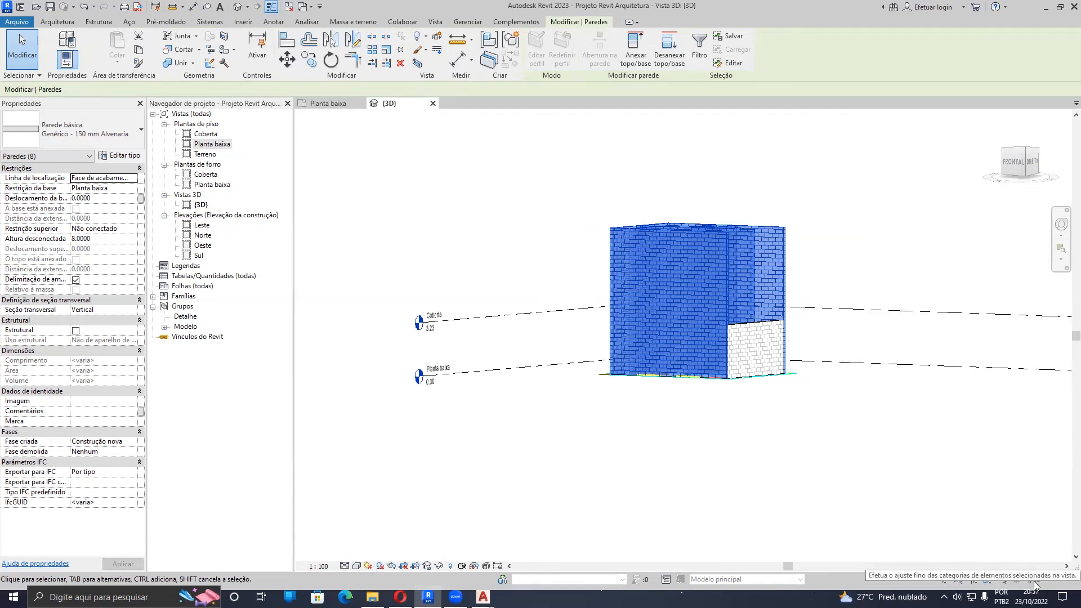
key("Escape")
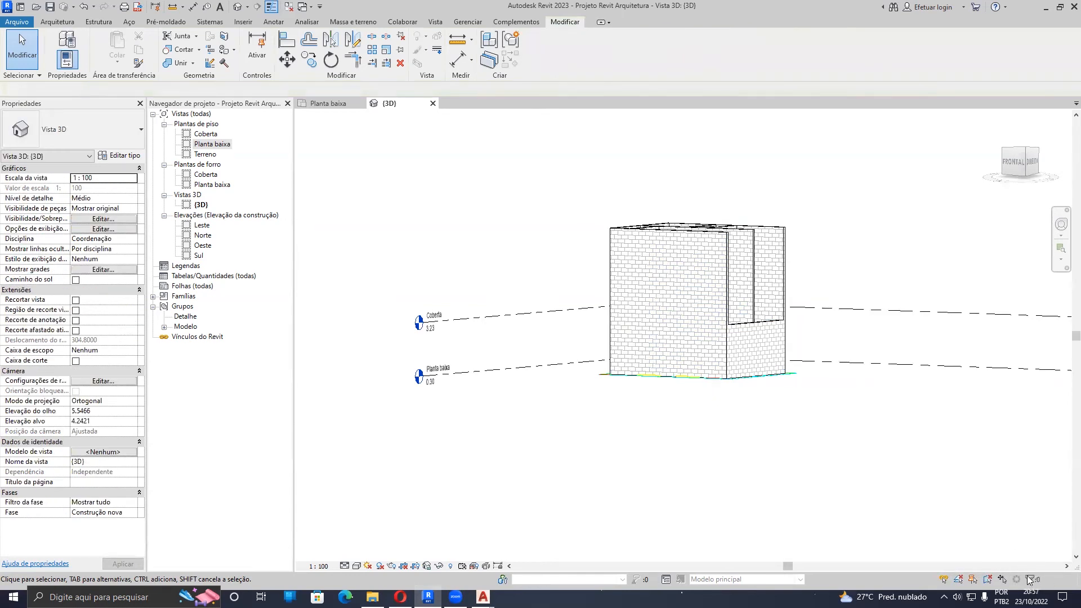
left_click_drag(846, 298, 494, 184)
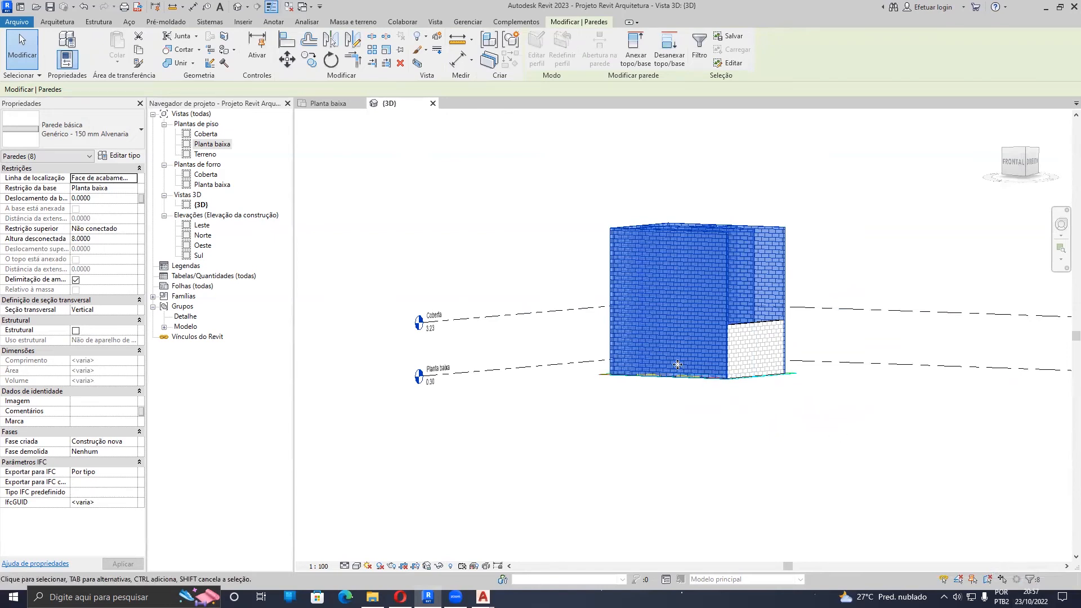
left_click_drag(915, 133, 364, 480)
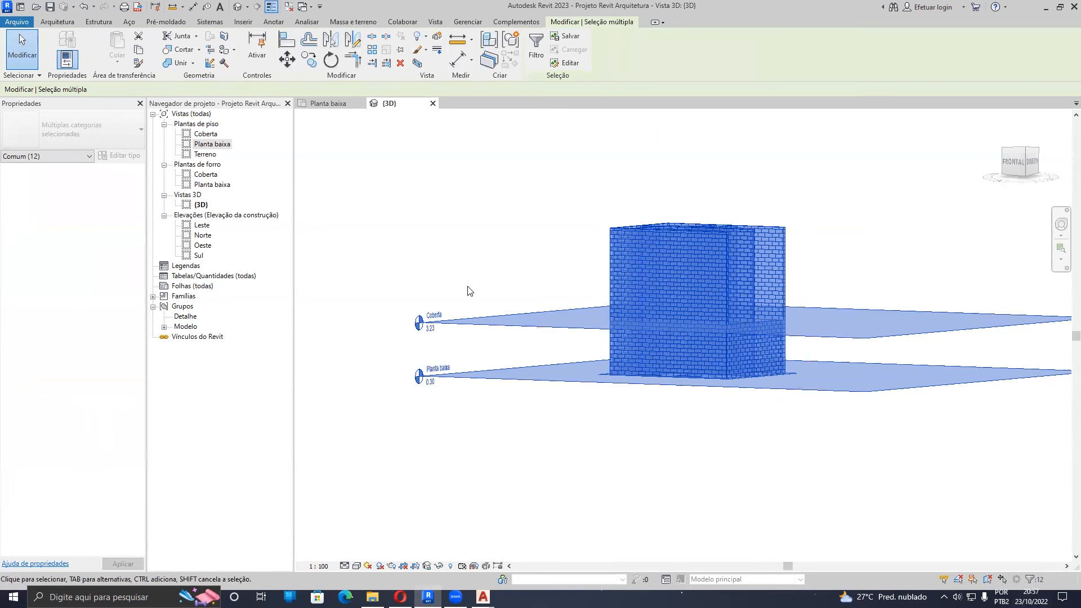
scroll(794, 369, "up", 5)
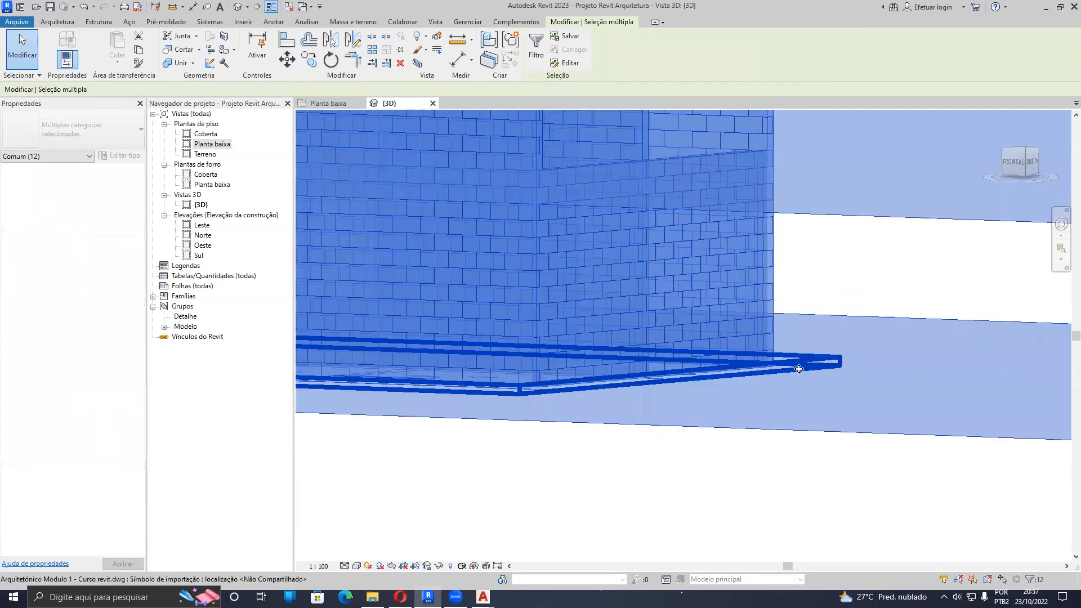
scroll(790, 372, "down", 8)
left_click(843, 278)
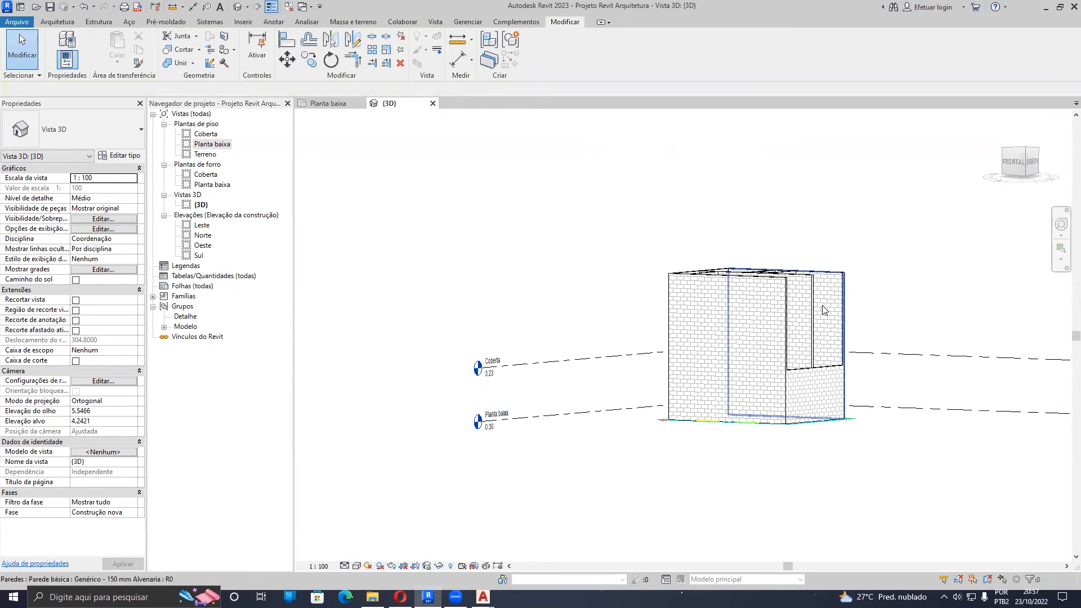
Step: Select all the tall walls together, set their top constraint to the Coberta level, and clear the selection
left_click_drag(917, 320, 612, 256)
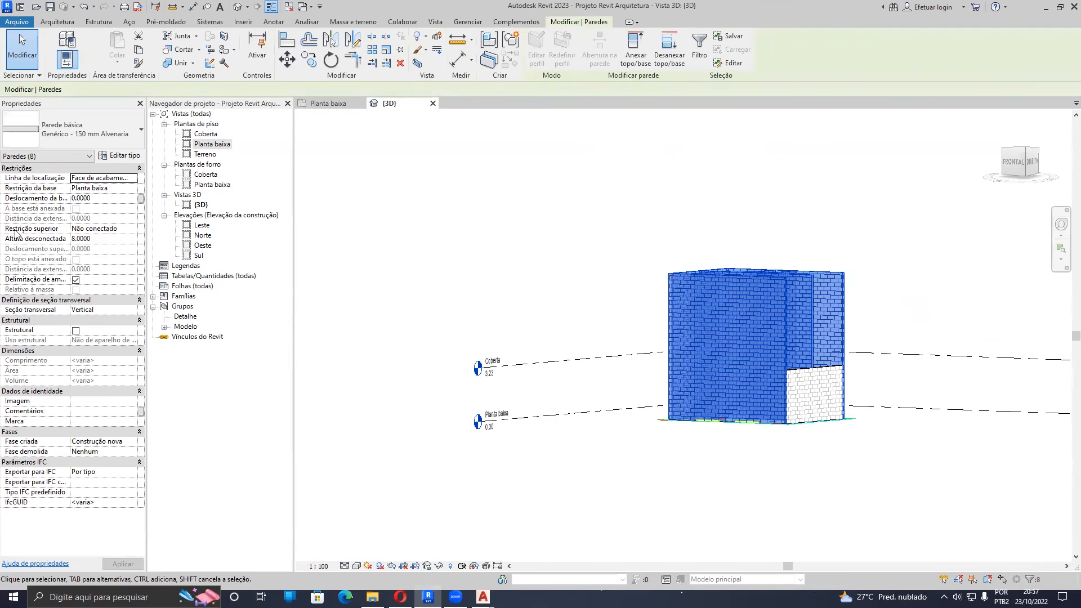
left_click(131, 229)
left_click(134, 229)
left_click(117, 260)
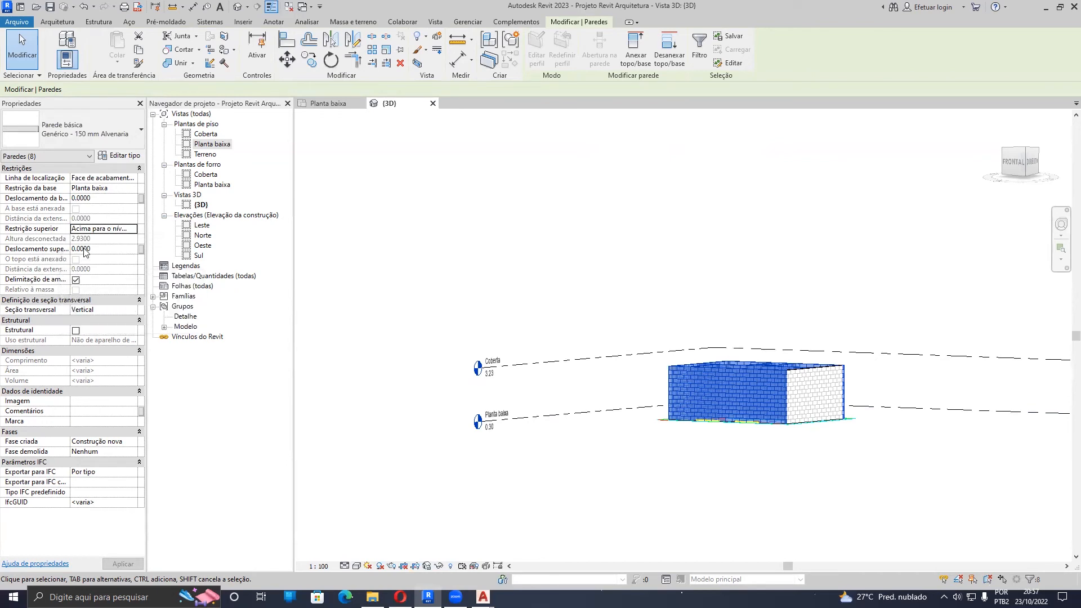
middle_click_drag(647, 325, 781, 484, "shift")
key("Escape")
Step: Select the right exterior wall and examine its height constraints and its position between the Planta baixa and Coberta levels
scroll(763, 437, "up", 6)
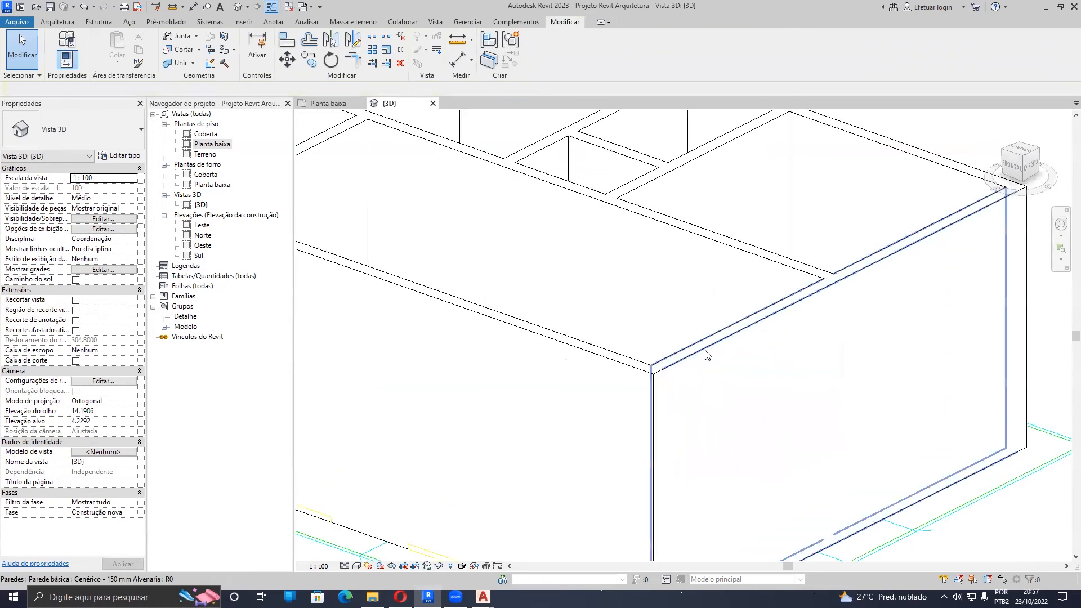
left_click(702, 346)
scroll(703, 346, "down", 6)
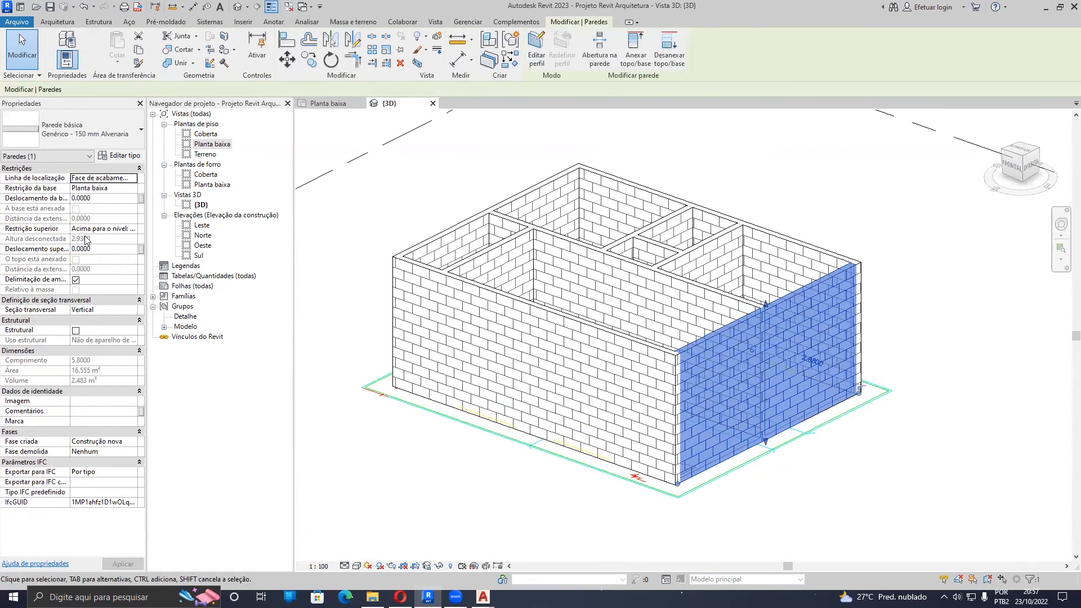
scroll(765, 369, "down", 6)
scroll(715, 365, "up", 4)
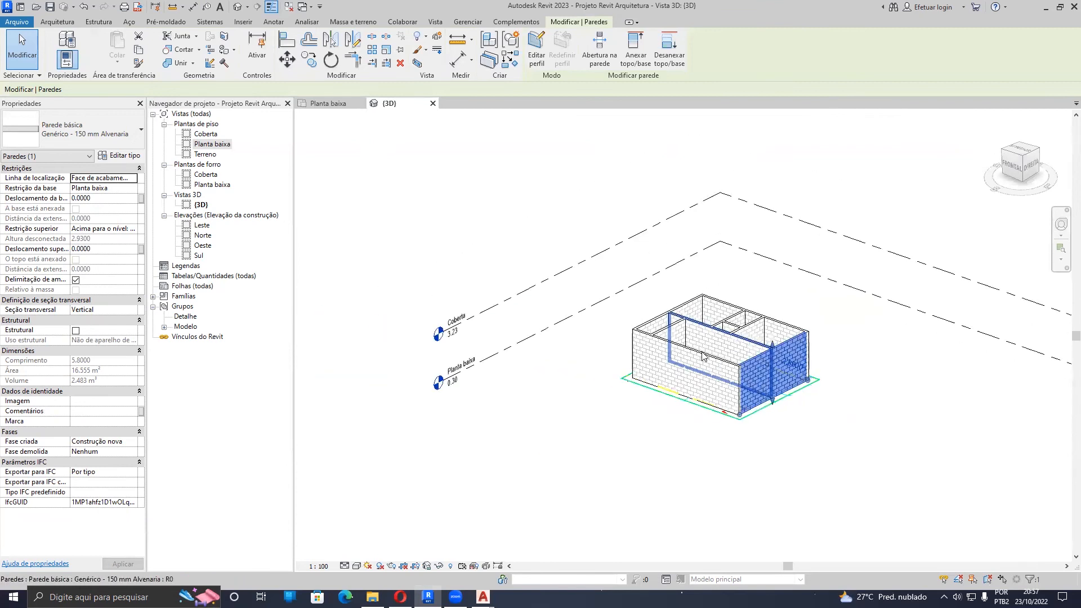
scroll(832, 401, "up", 4)
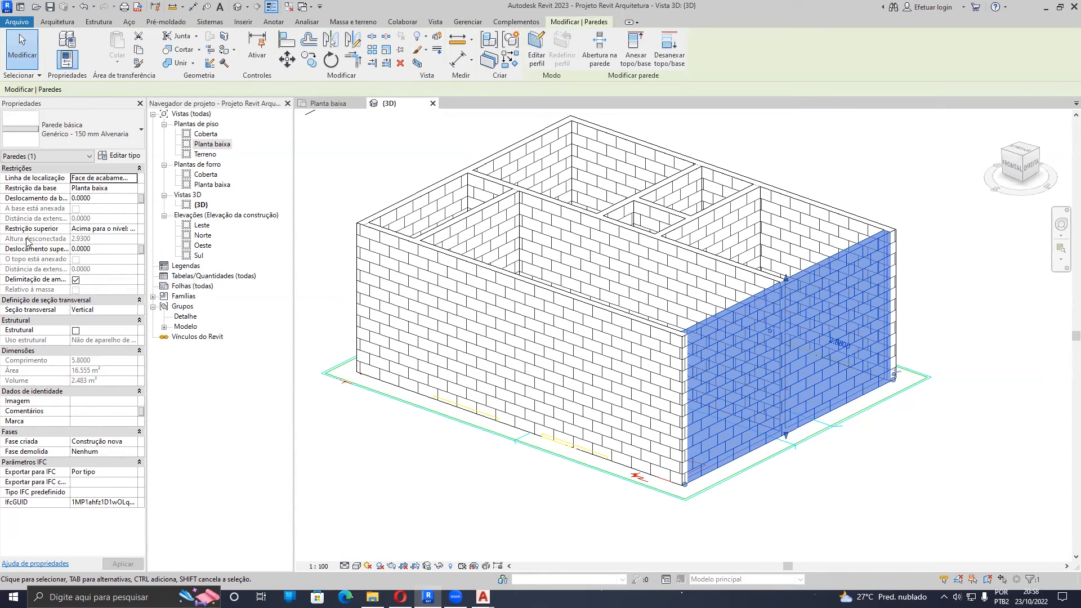
scroll(925, 464, "down", 5)
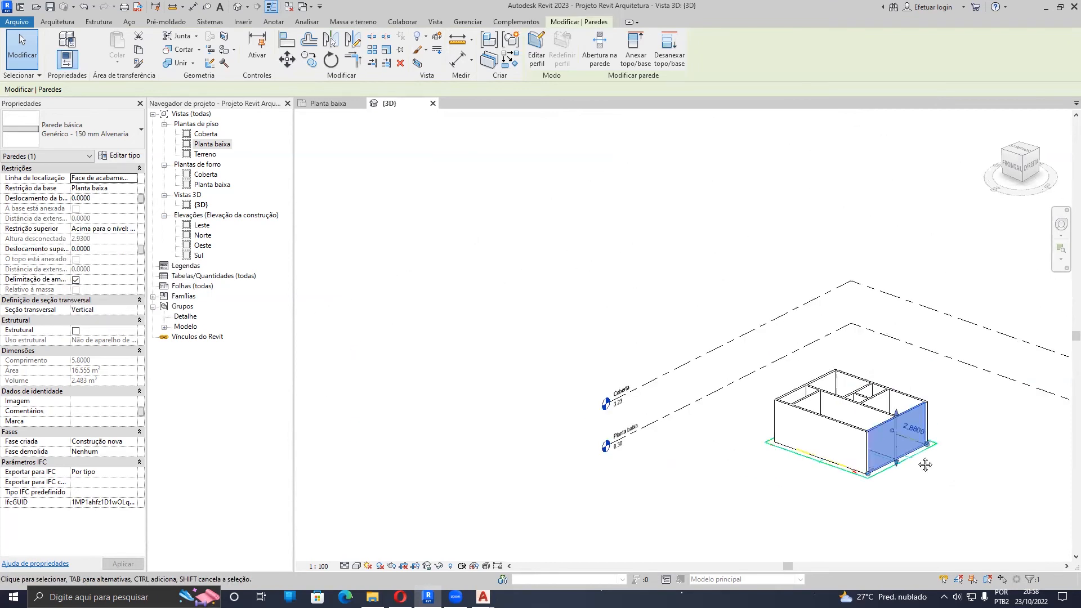
scroll(925, 464, "up", 3)
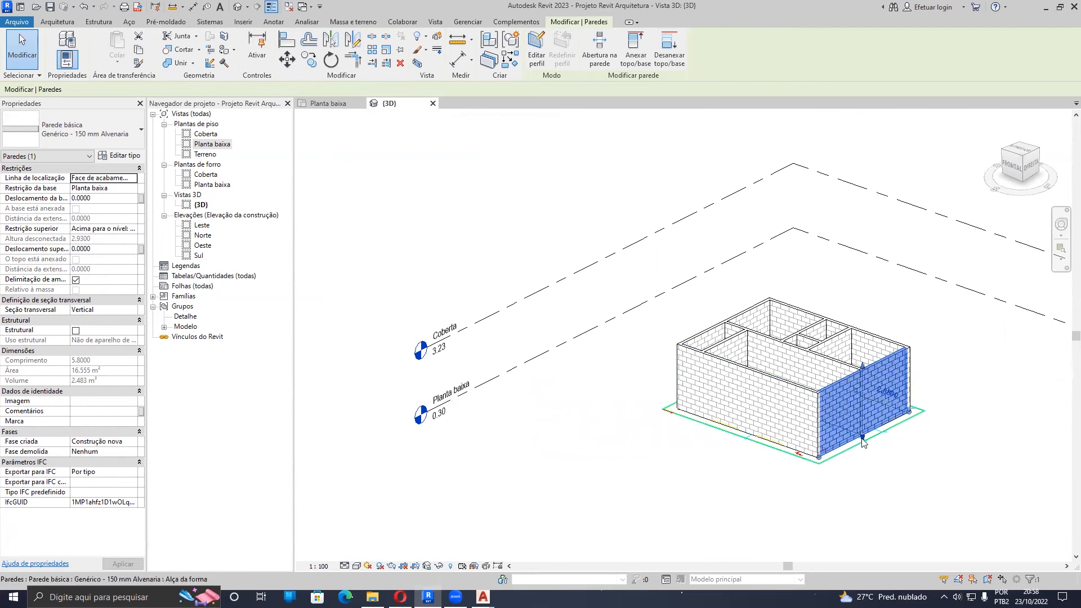
Step: Inspect the right exterior wall's base constraint and base offset settings
scroll(901, 466, "up", 2)
scroll(774, 401, "down", 2)
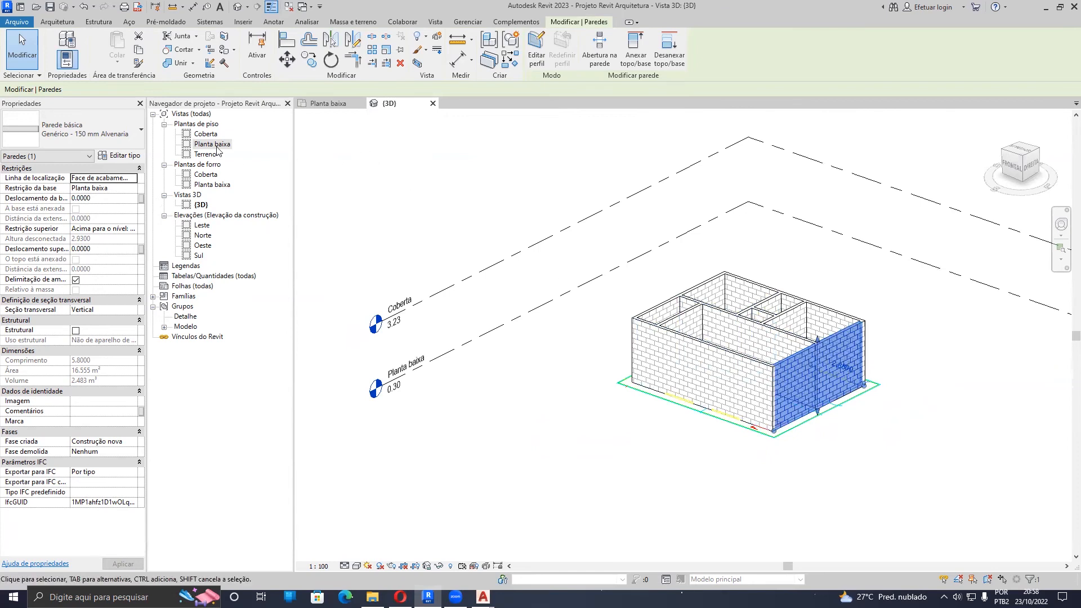
left_click(129, 190)
left_click(130, 190)
left_click(83, 193)
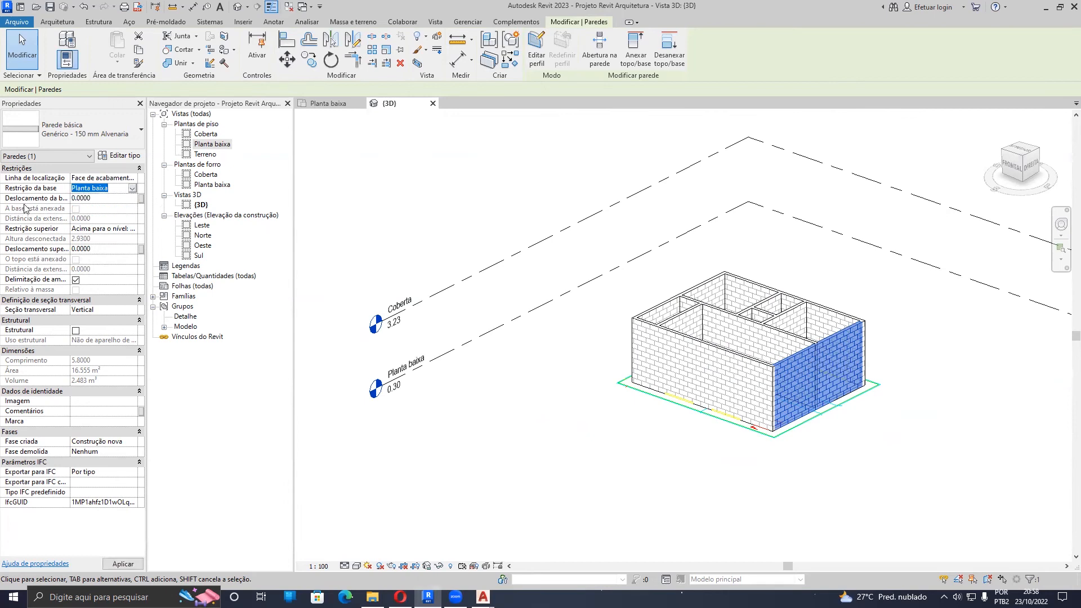
left_click(103, 198)
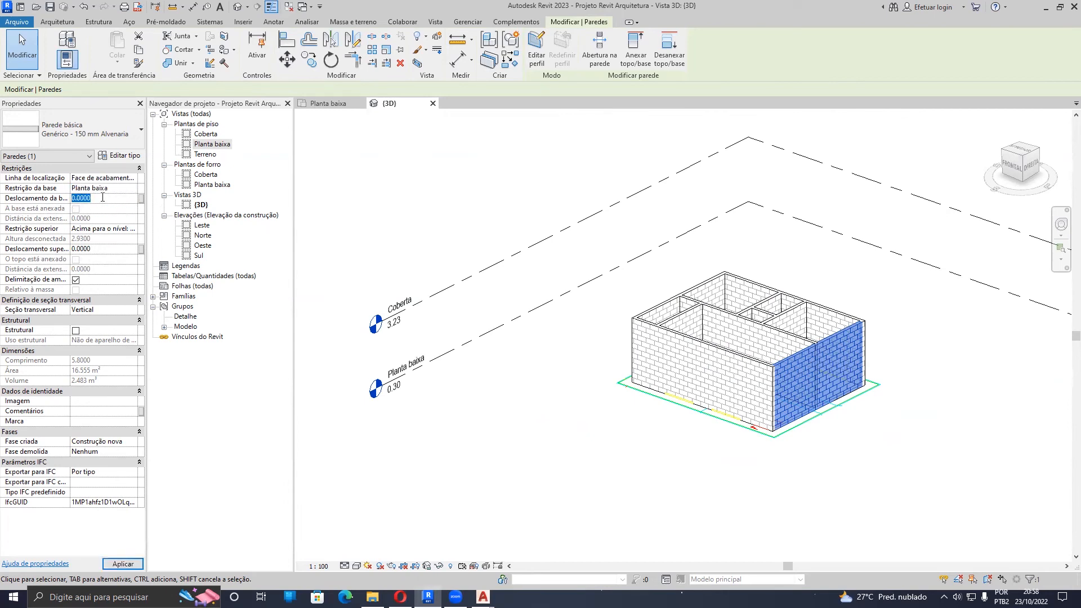
Step: Set the right exterior wall's base offset to -0.30 and inspect its lower corner against the floor plan
scroll(394, 395, "up", 2)
middle_click_drag(395, 393, 507, 342, "shift")
scroll(862, 376, "up", 2)
scroll(647, 368, "down", 4)
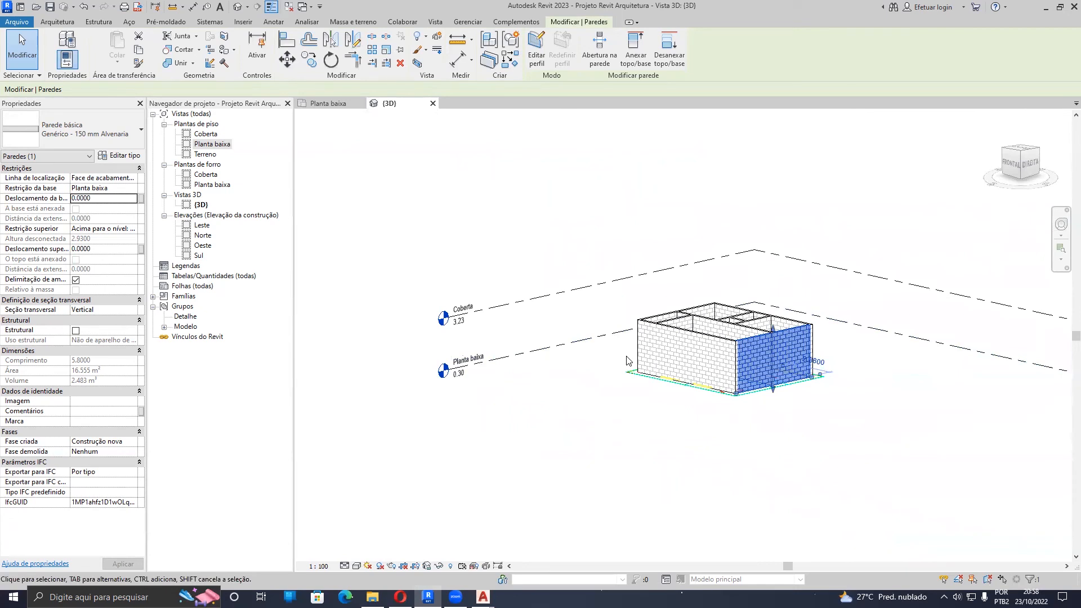
scroll(658, 374, "up", 3)
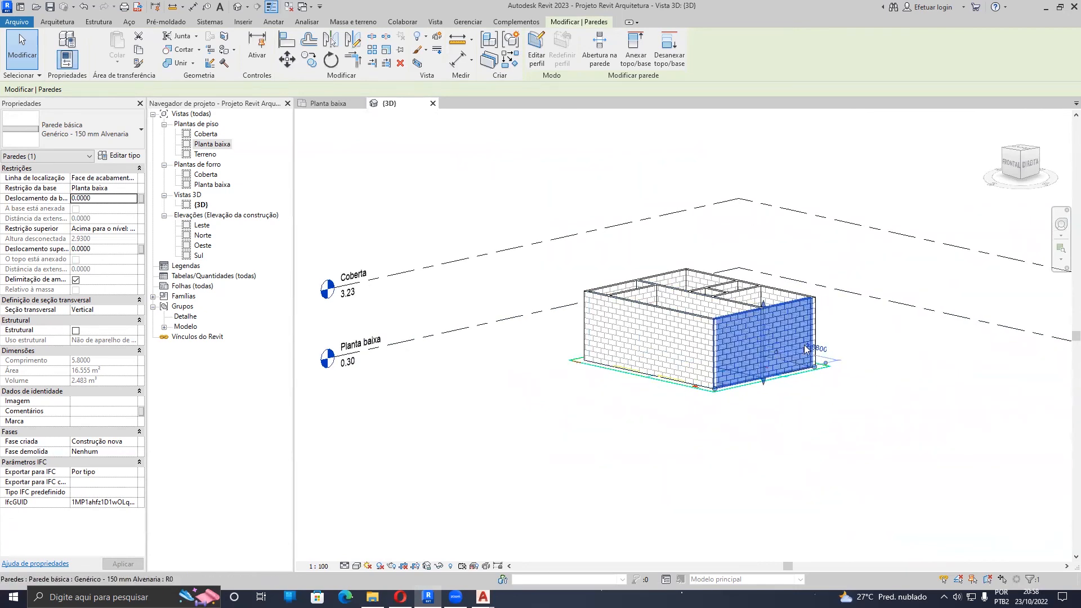
left_click(101, 199)
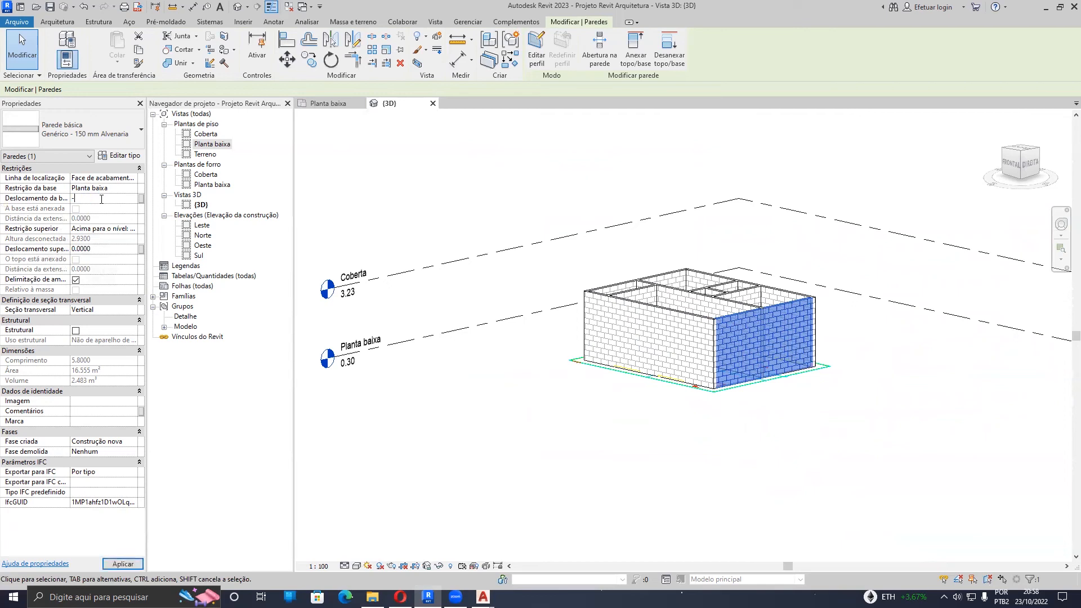
type("-.30")
scroll(731, 400, "up", 5)
scroll(675, 359, "up", 5)
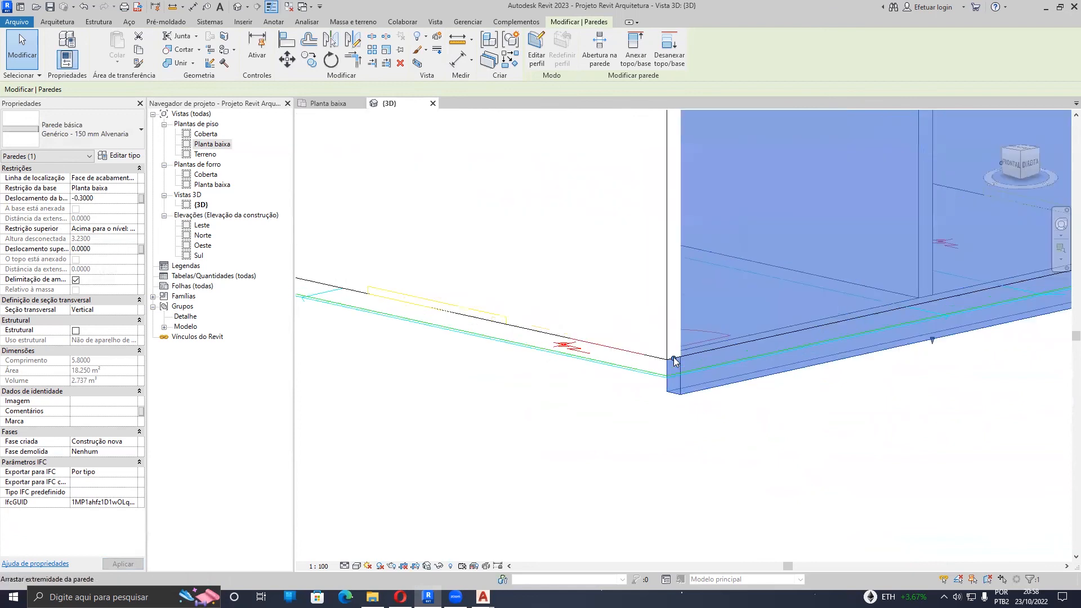
scroll(912, 397, "down", 7)
scroll(923, 403, "down", 4)
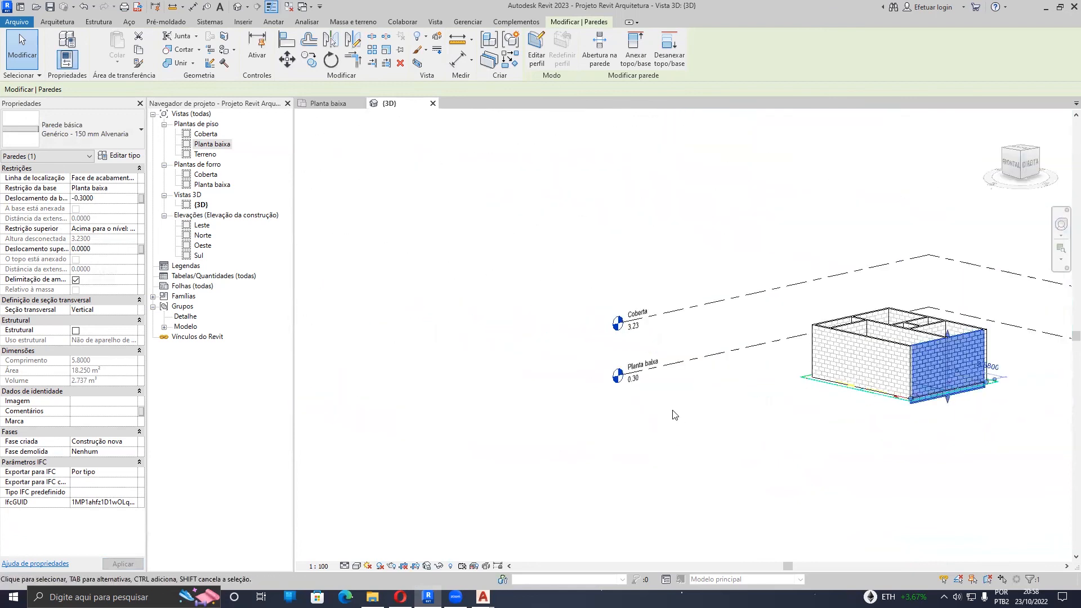
Step: Select the Planta baixa level to compare it with the wall's base, and reselect the right exterior wall
scroll(632, 297, "up", 8)
left_click(623, 291)
scroll(417, 355, "down", 5)
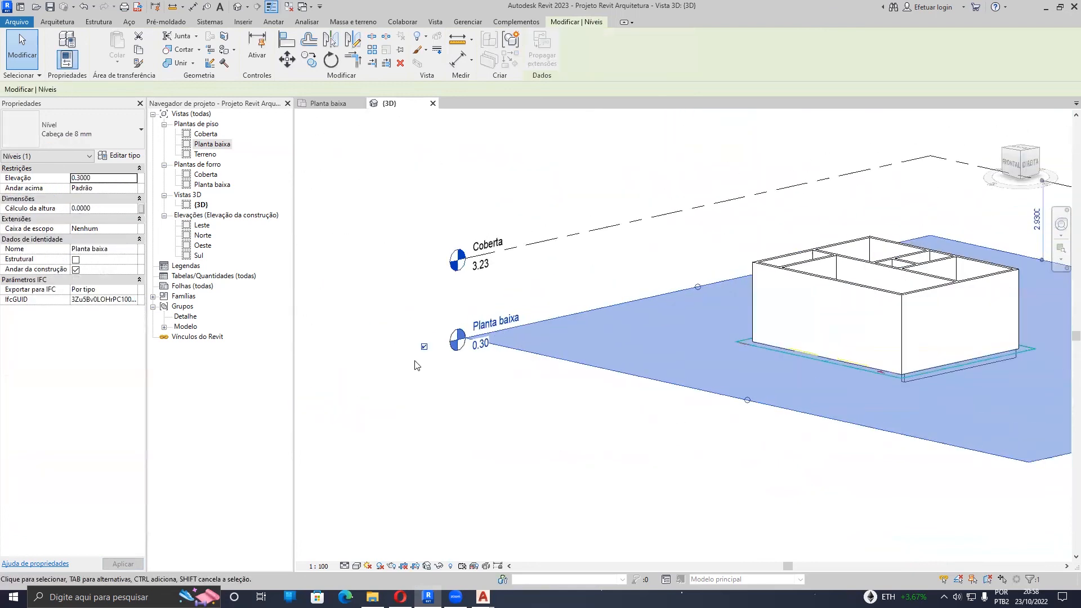
left_click(417, 363)
scroll(670, 370, "up", 6)
left_click(610, 356)
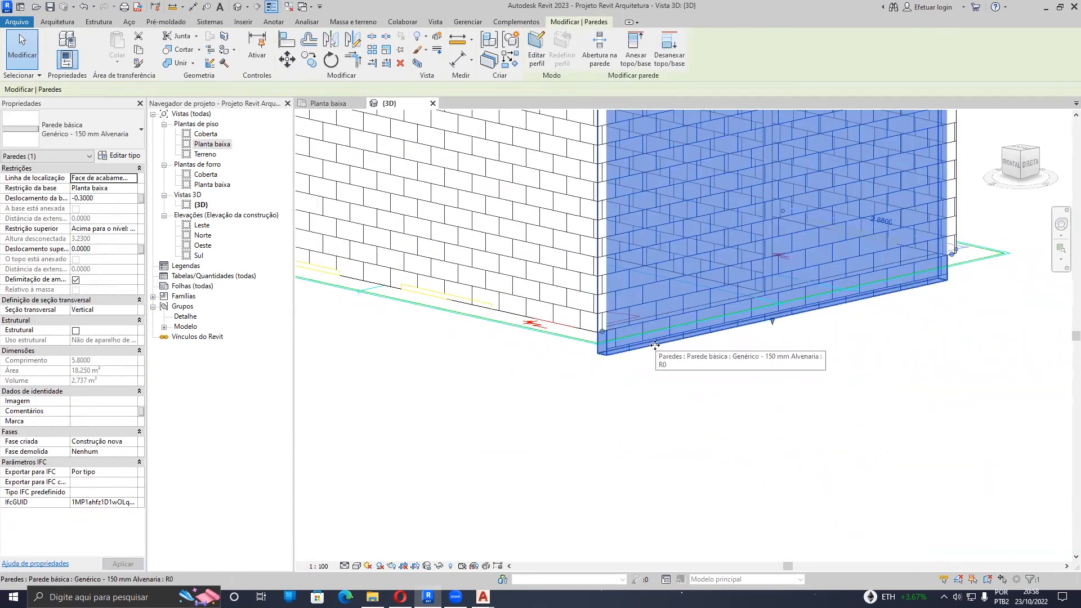
scroll(676, 345, "down", 5)
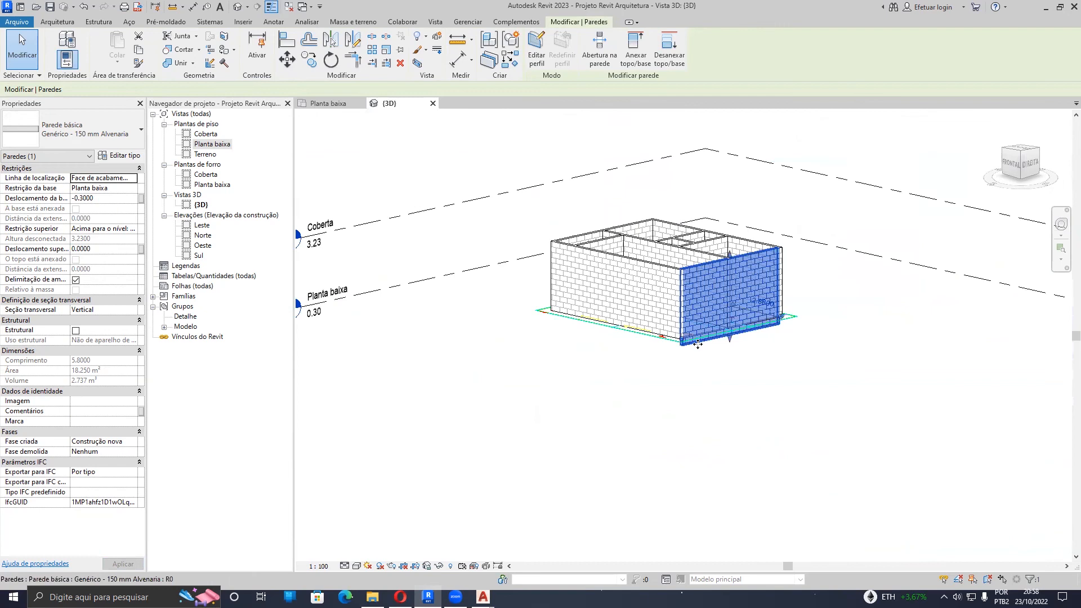
Step: Return the right exterior wall's base offset to 0 and clear the selection
scroll(698, 344, "up", 2)
left_click(104, 198)
type("0")
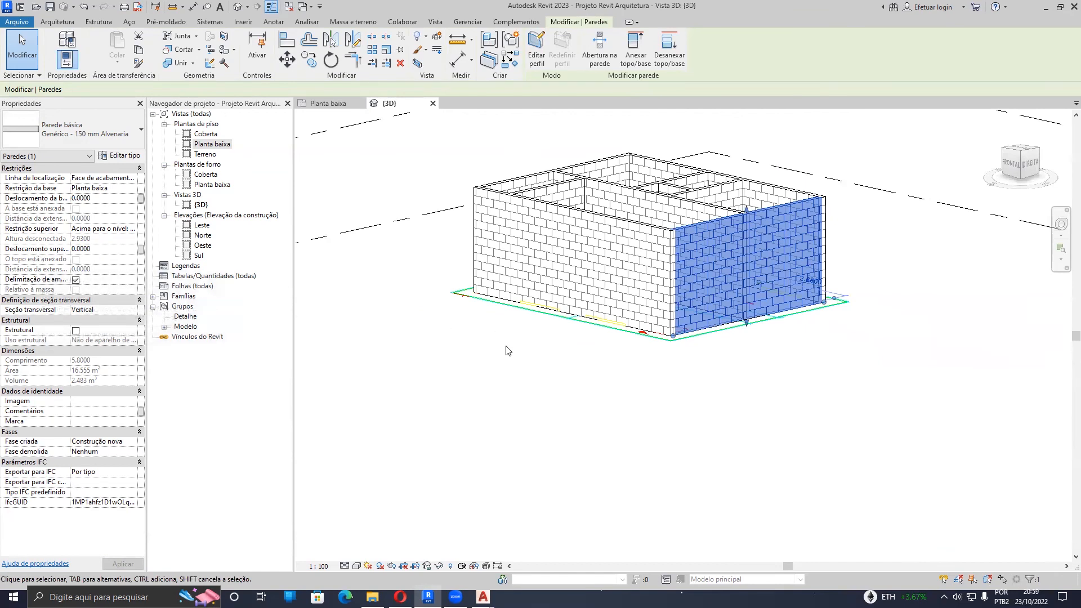
scroll(868, 368, "down", 2)
left_click(644, 317)
Step: Examine the house's walls from several sides and from above in the 3D view
scroll(805, 318, "up", 5)
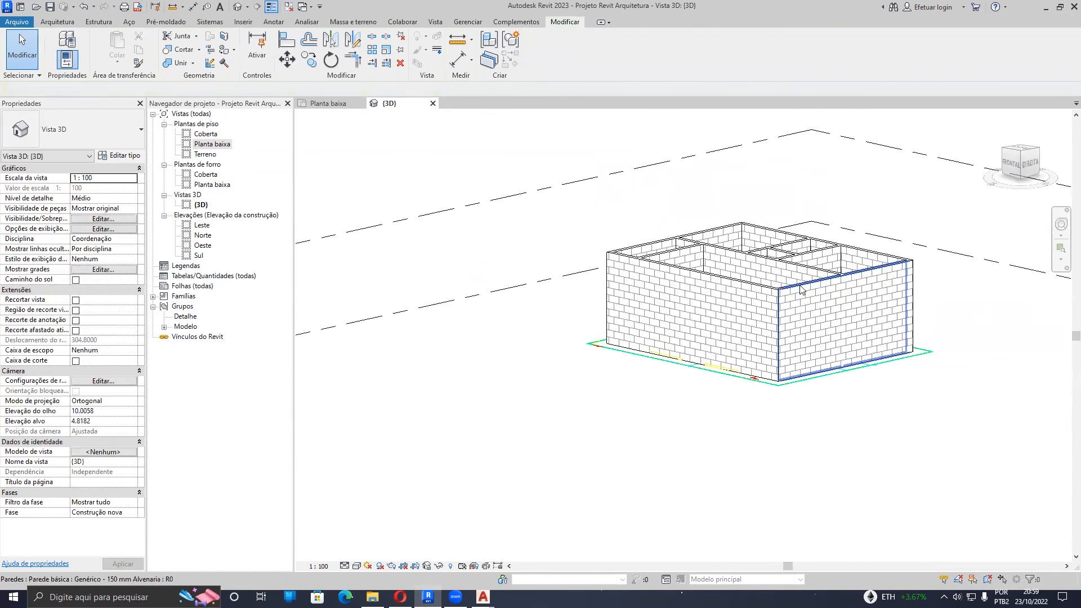
middle_click_drag(743, 426, 687, 443, "shift")
scroll(777, 389, "down", 2)
middle_click_drag(788, 389, 1030, 382, "shift")
scroll(673, 482, "up", 2)
middle_click_drag(673, 482, 862, 439, "shift")
scroll(799, 442, "down", 2)
middle_click_drag(788, 443, 418, 444)
middle_click_drag(724, 376, 394, 409, "shift")
middle_click_drag(444, 397, 744, 496)
mouse_move(694, 460)
middle_mouse_down("shift")
mouse_move(793, 407)
mouse_move(777, 394)
middle_mouse_up("shift")
scroll(608, 256, "down", 3)
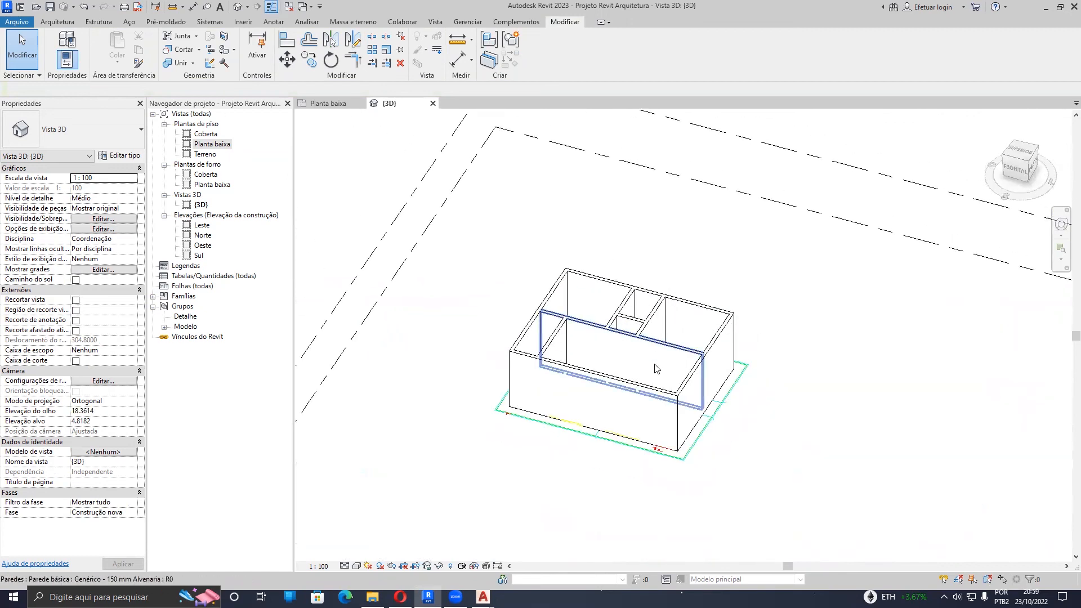
Step: Select the right, front and long interior walls one after another to check them and their constraints
scroll(657, 370, "up", 3)
left_click(698, 403)
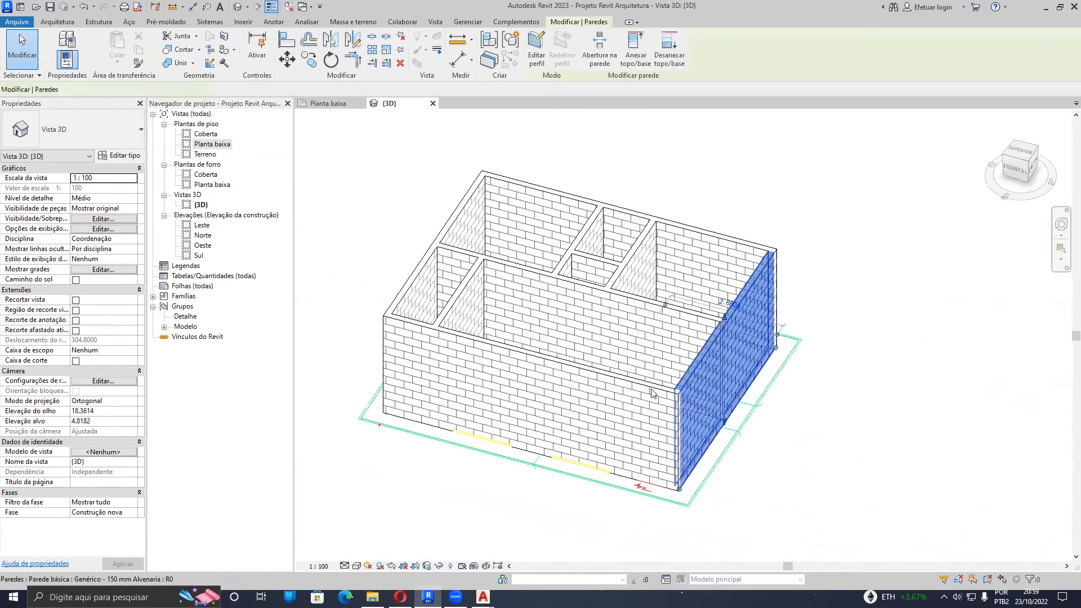
left_click(652, 414)
left_click(675, 316)
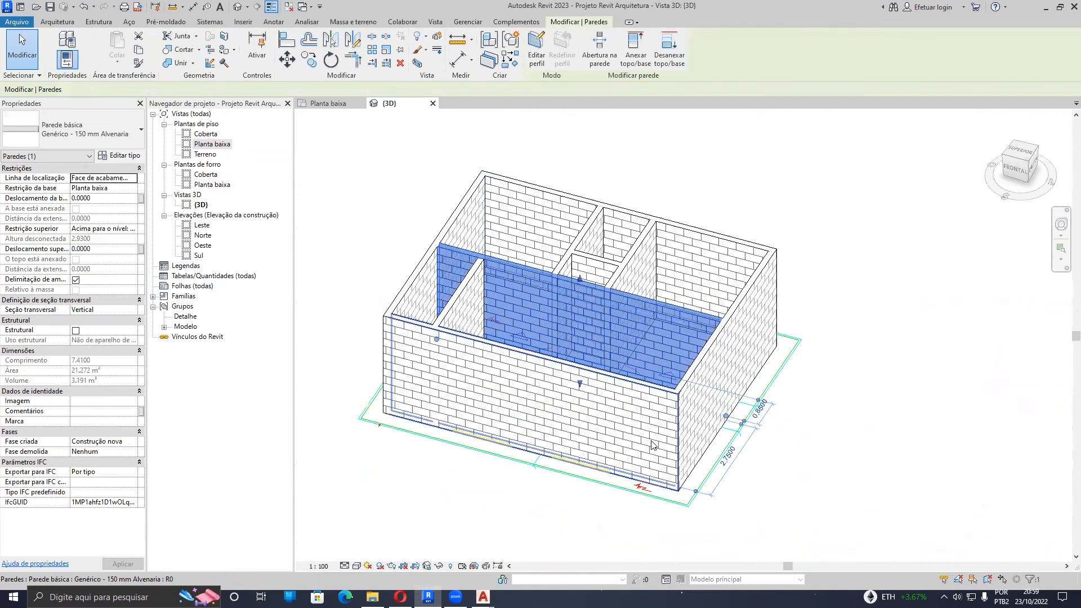
scroll(675, 316, "up", 3)
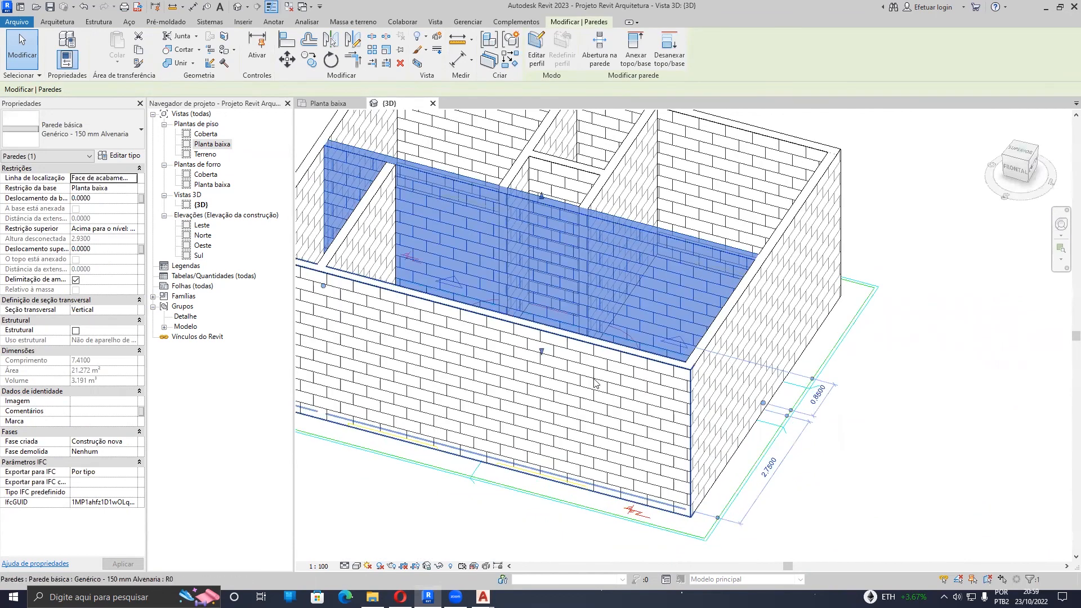
Step: Apply the Cores consistentes visual style to the 3D view, clear the wall selection, and review the shaded model
left_click(358, 566)
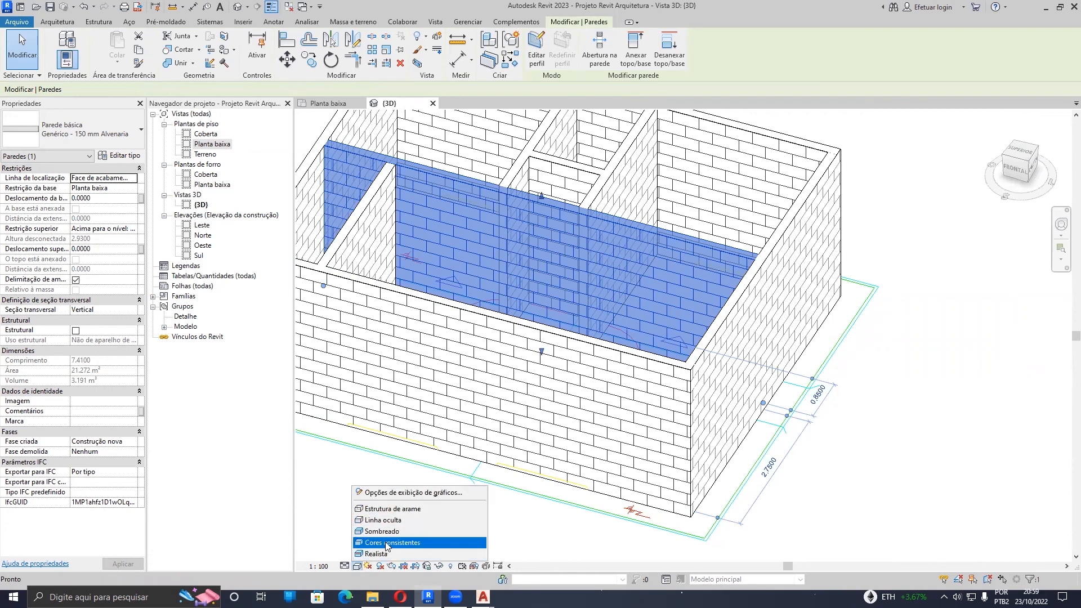
left_click(387, 542)
scroll(664, 431, "down", 4)
key("Escape")
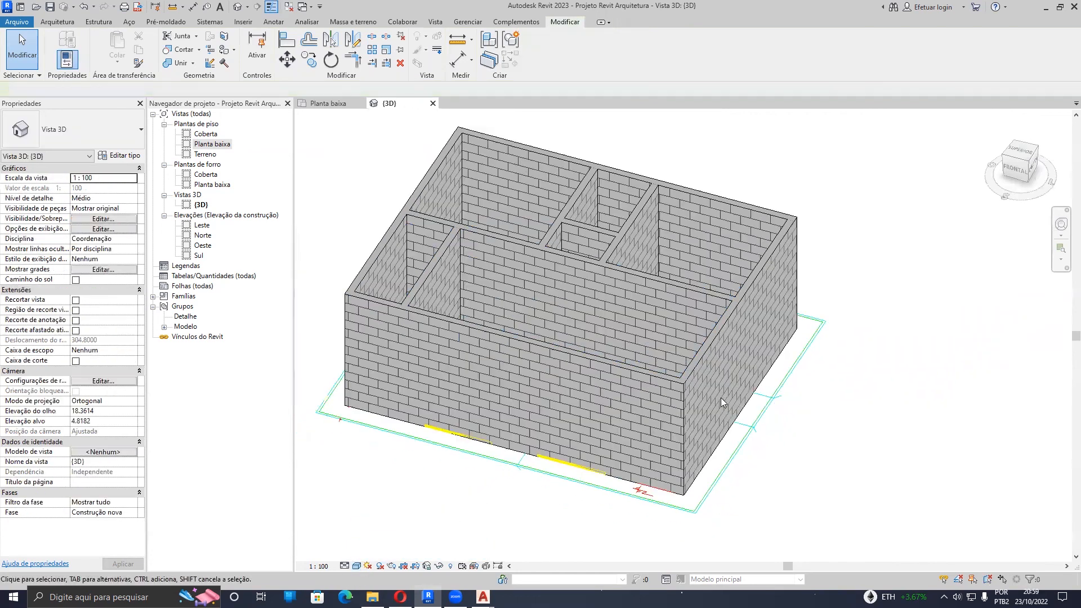
middle_click_drag(686, 382, 634, 354, "shift")
scroll(703, 339, "up", 4)
middle_click_drag(730, 347, 661, 342, "shift")
scroll(648, 412, "down", 6)
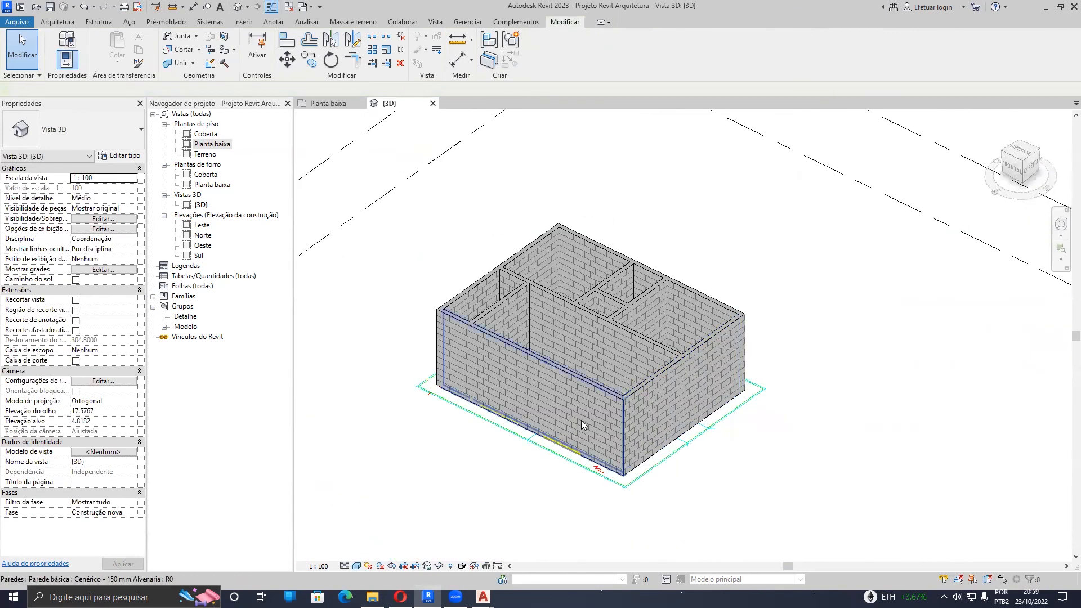
scroll(583, 423, "down", 4)
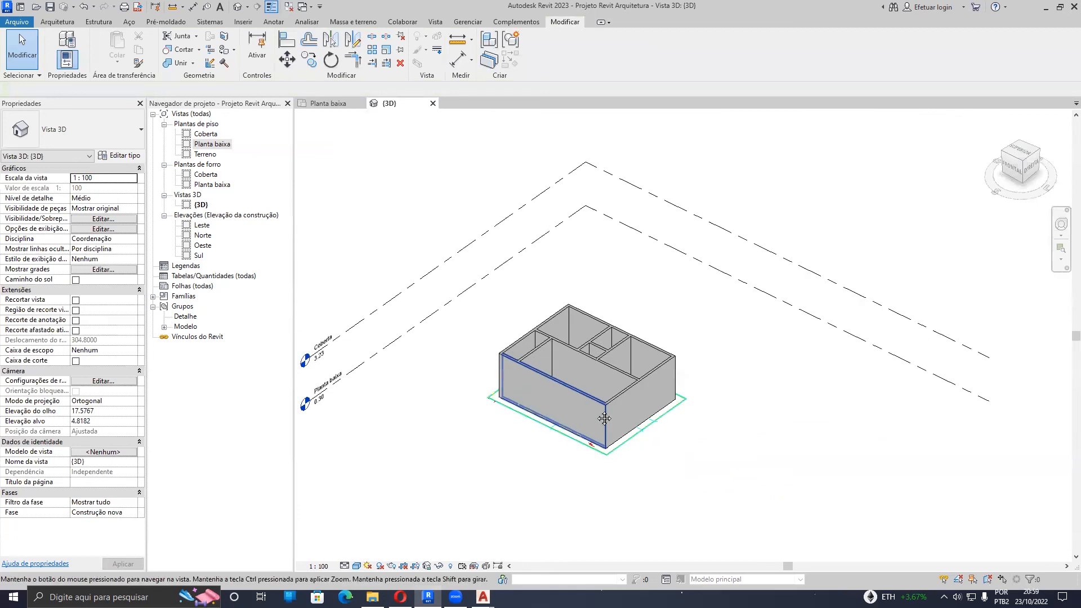